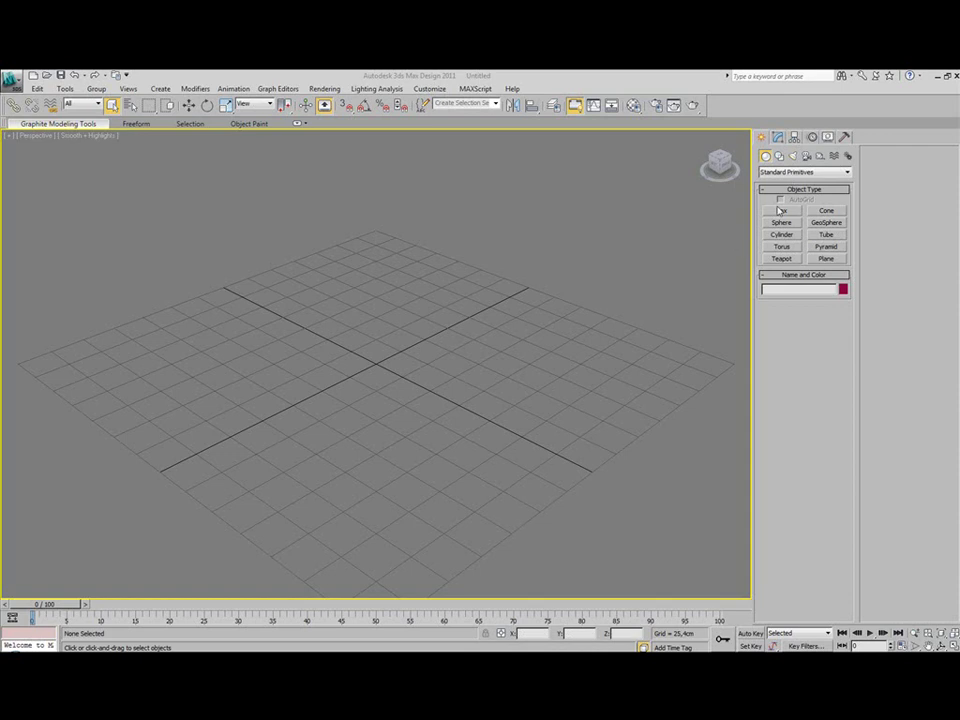
Create a box about 262 cm wide, 75 cm long and 46 cm tall, with edged faces shown.
left_click(782, 210)
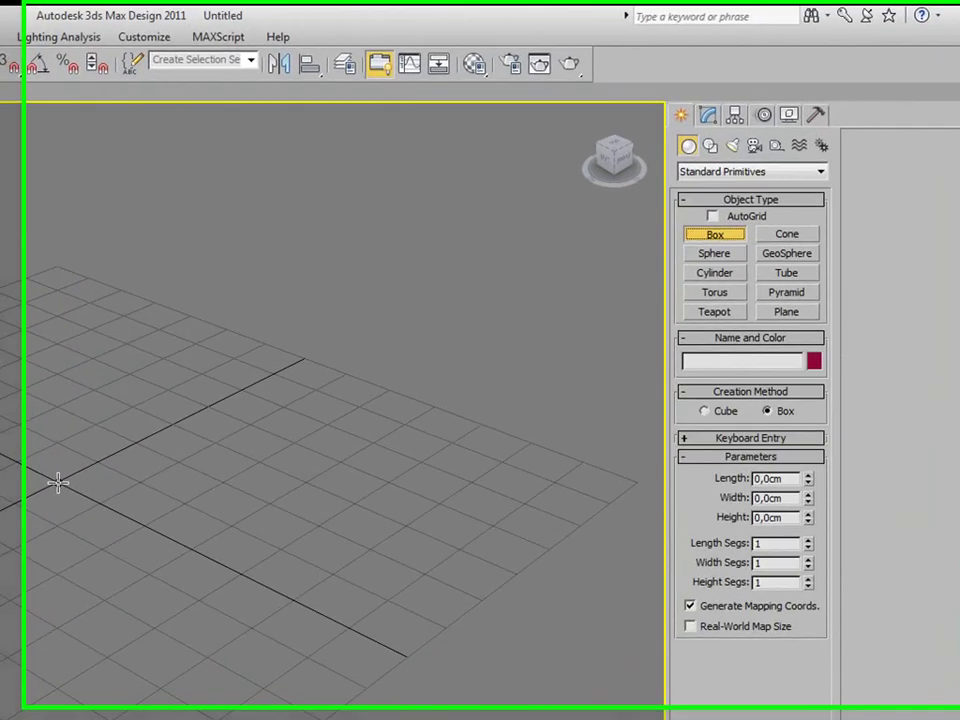
mouse_move(383, 363)
left_mouse_down()
mouse_move(500, 239)
mouse_move(516, 235)
left_mouse_up()
left_click_drag(262, 278, 268, 279)
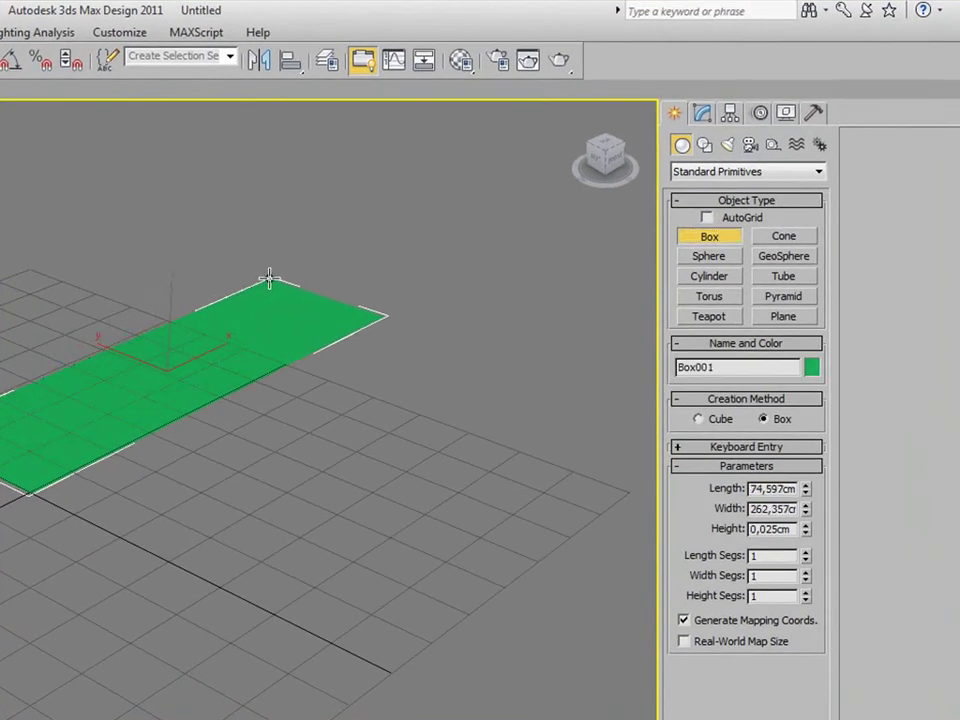
left_click(249, 167)
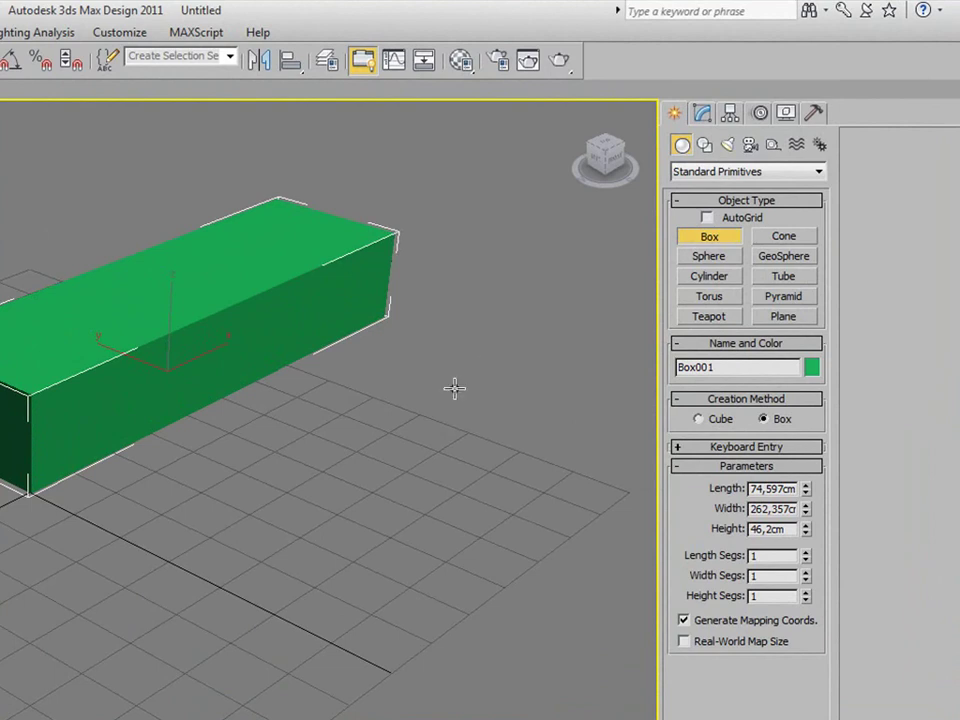
key("F4")
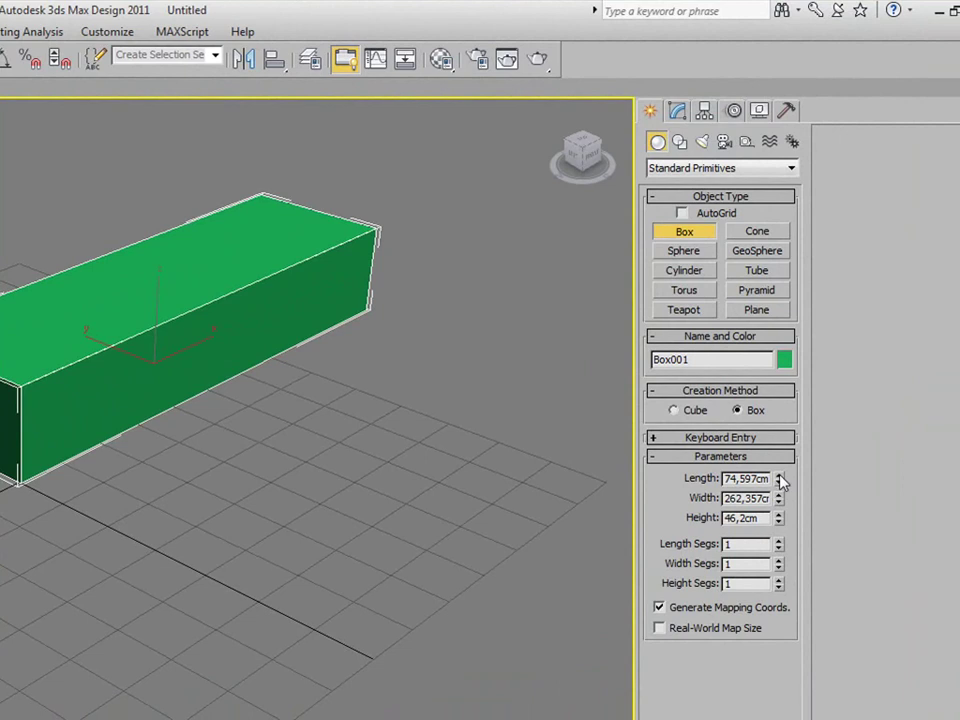
Convert the green box to an editable poly.
right_click(63, 368)
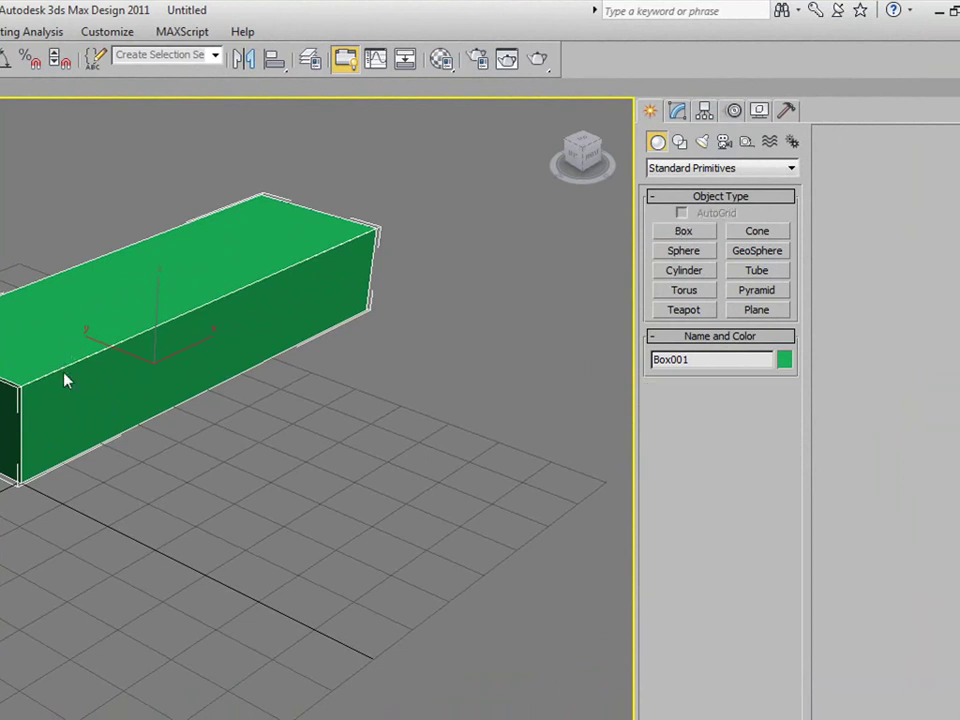
right_click(61, 370)
mouse_move(95, 541)
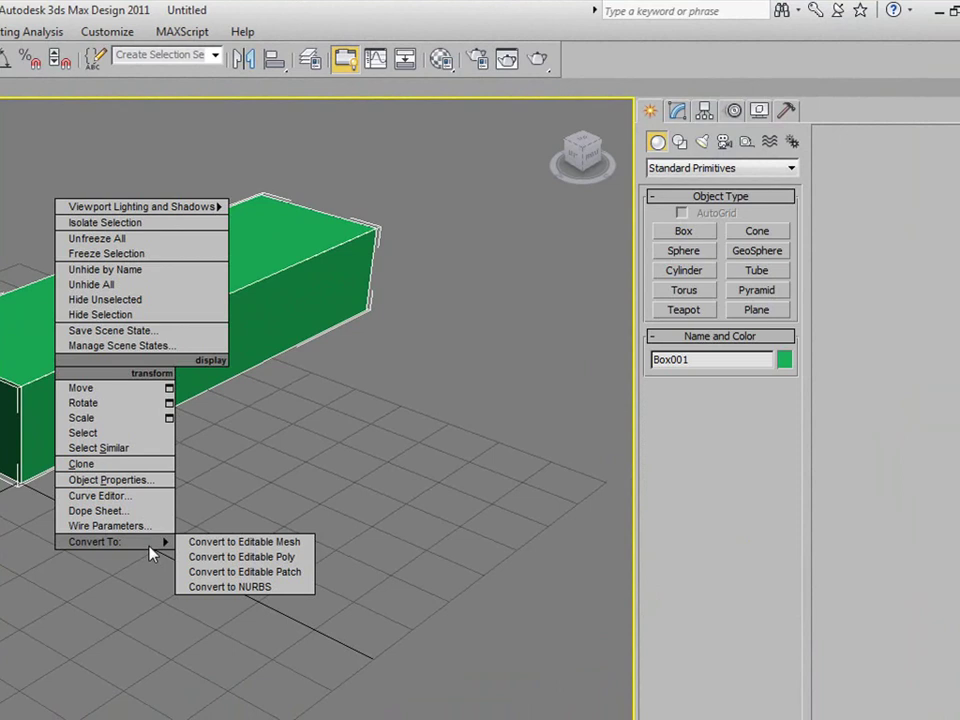
left_click(240, 557)
Select the box's top face at Polygon sub-object level.
middle_click_drag(124, 338, 89, 470)
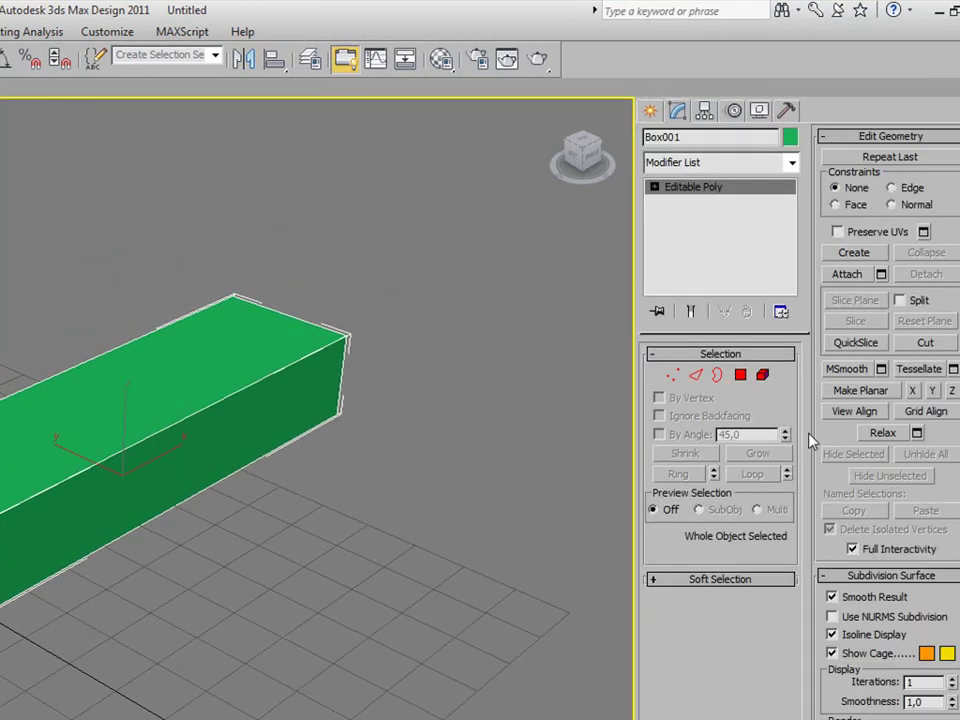
left_click(740, 377)
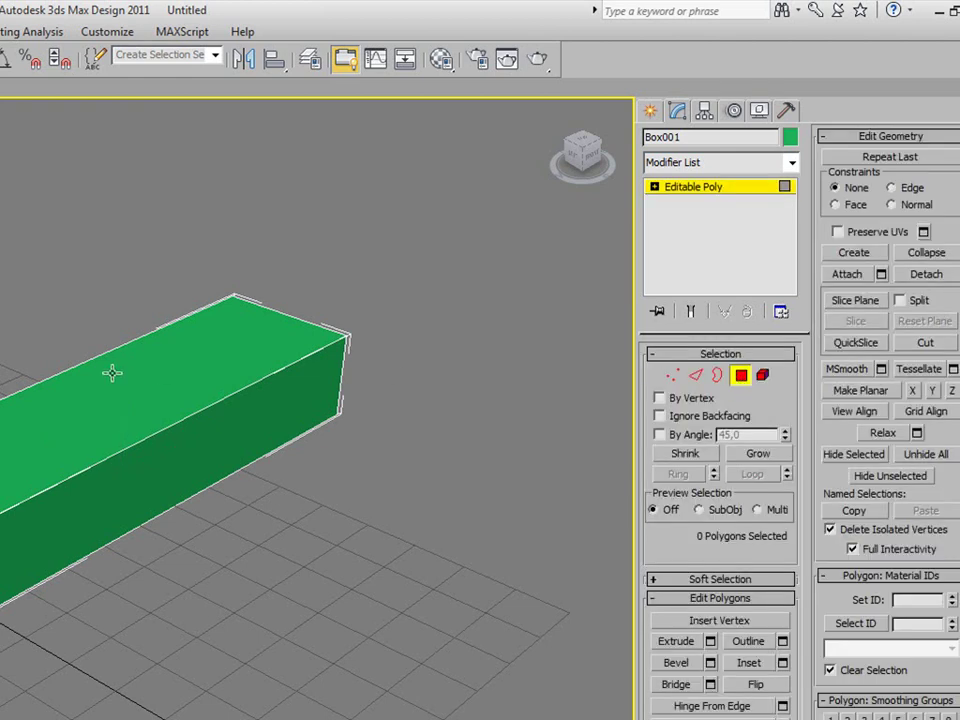
left_click(90, 403)
middle_click_drag(90, 403, 62, 439)
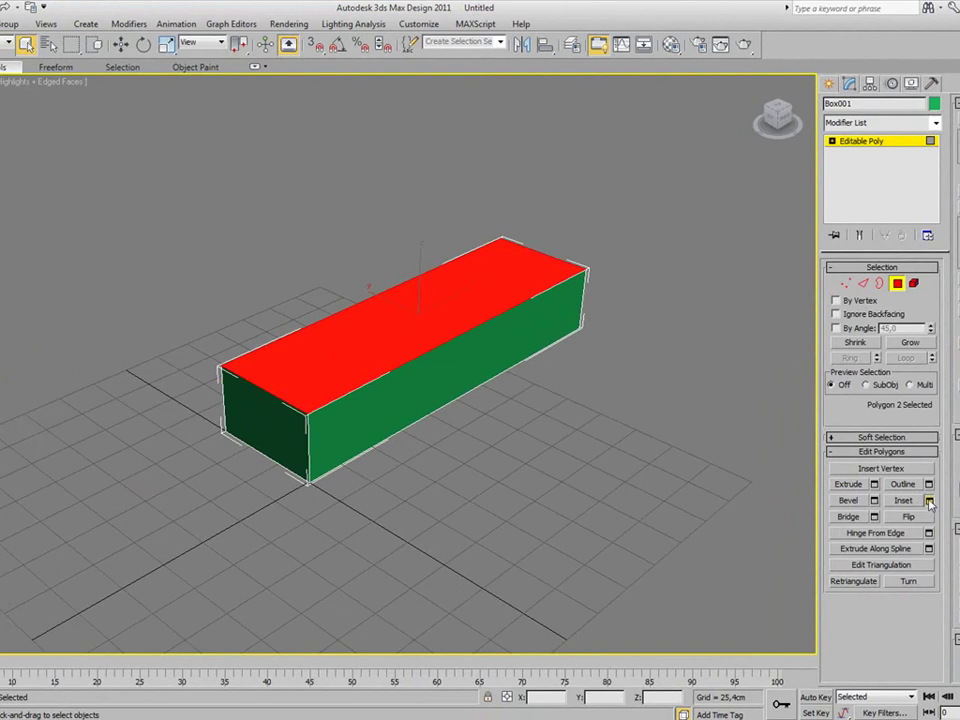
Inset the top face by about 4.47 cm to leave a narrow rim.
left_click(929, 501)
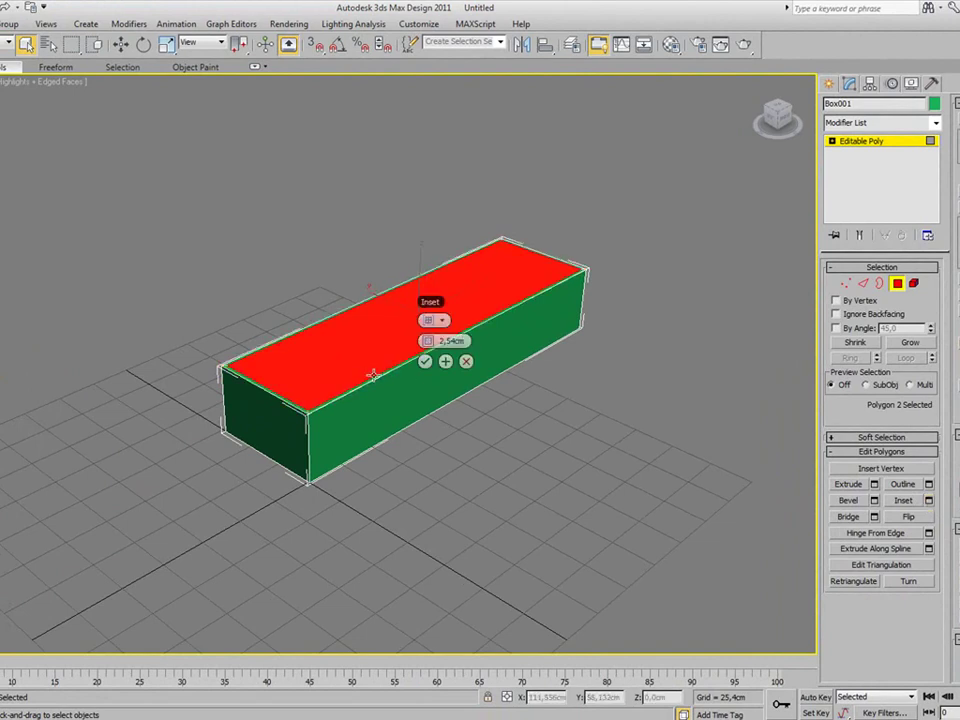
middle_click_drag(372, 375, 385, 357, "ctrl+alt")
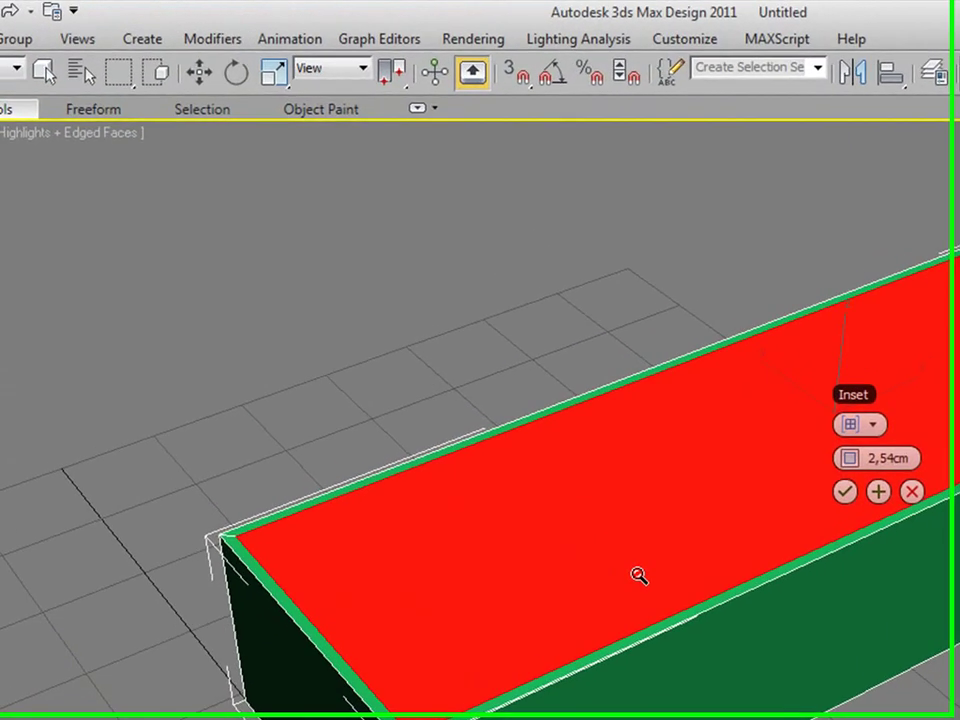
mouse_move(851, 464)
left_mouse_down()
mouse_move(888, 464)
mouse_move(860, 447)
left_mouse_up()
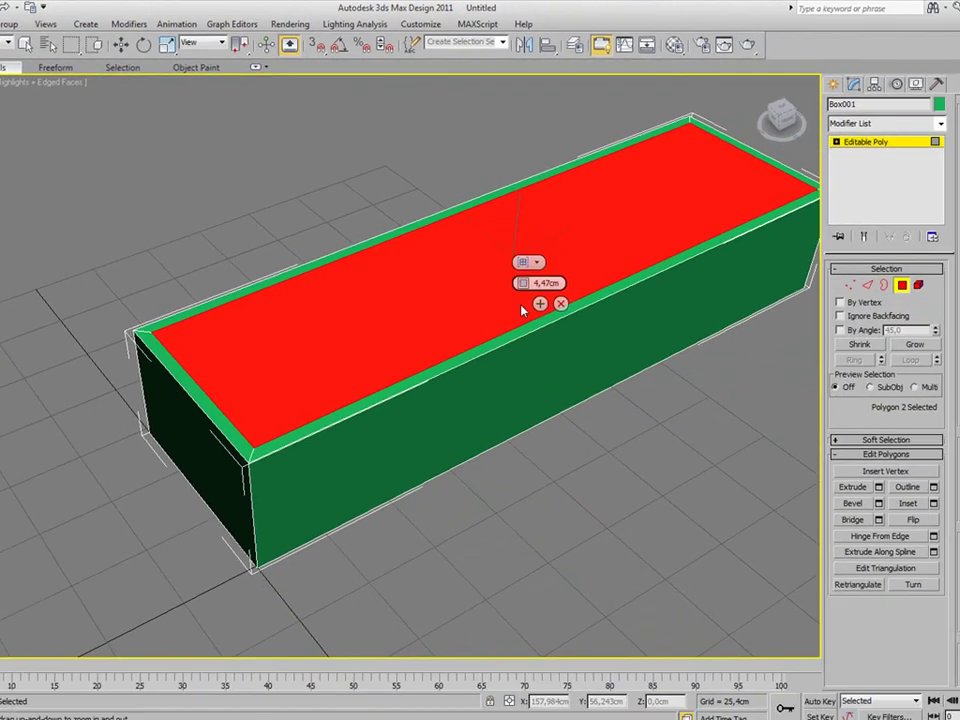
left_click(521, 308)
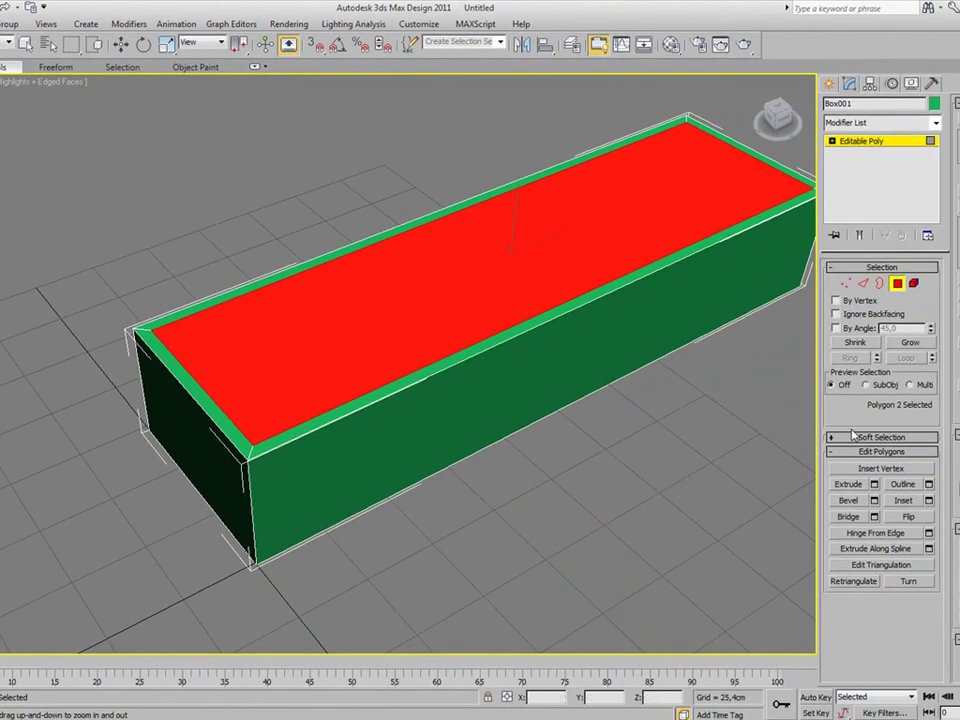
Extrude the inset face about -43 cm down into the box to form a tray.
left_click(875, 485)
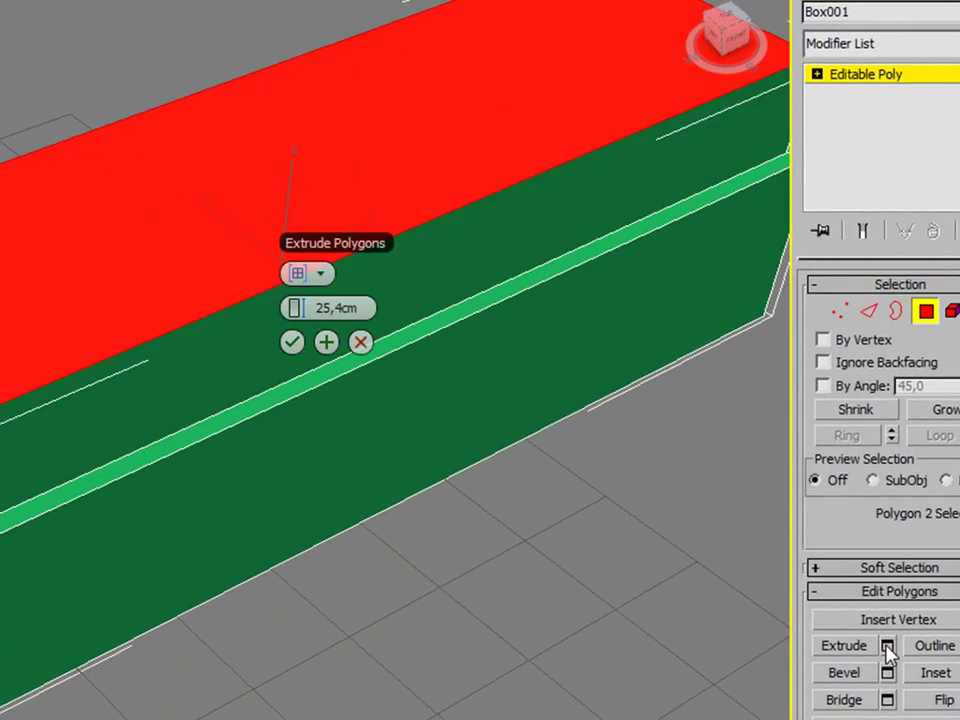
mouse_move(293, 308)
left_mouse_down()
mouse_move(500, 371)
mouse_move(411, 388)
mouse_move(452, 377)
mouse_move(107, 390)
mouse_move(480, 317)
mouse_move(422, 326)
mouse_move(491, 320)
mouse_move(600, 424)
mouse_move(570, 480)
mouse_move(619, 477)
mouse_move(583, 478)
mouse_move(602, 478)
left_mouse_up()
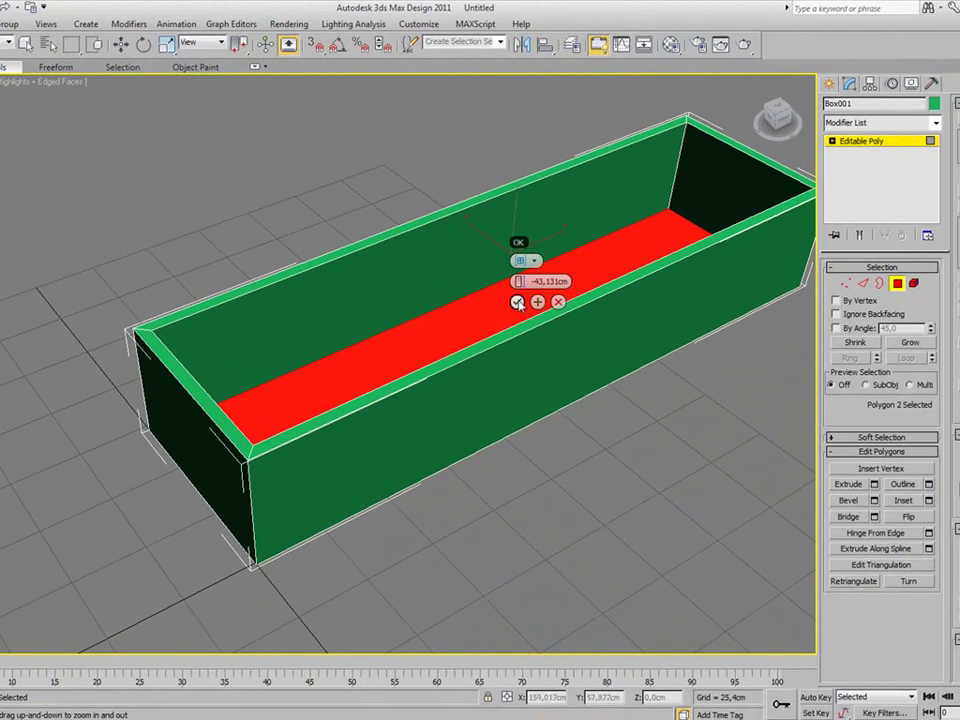
left_click(517, 302)
key("w")
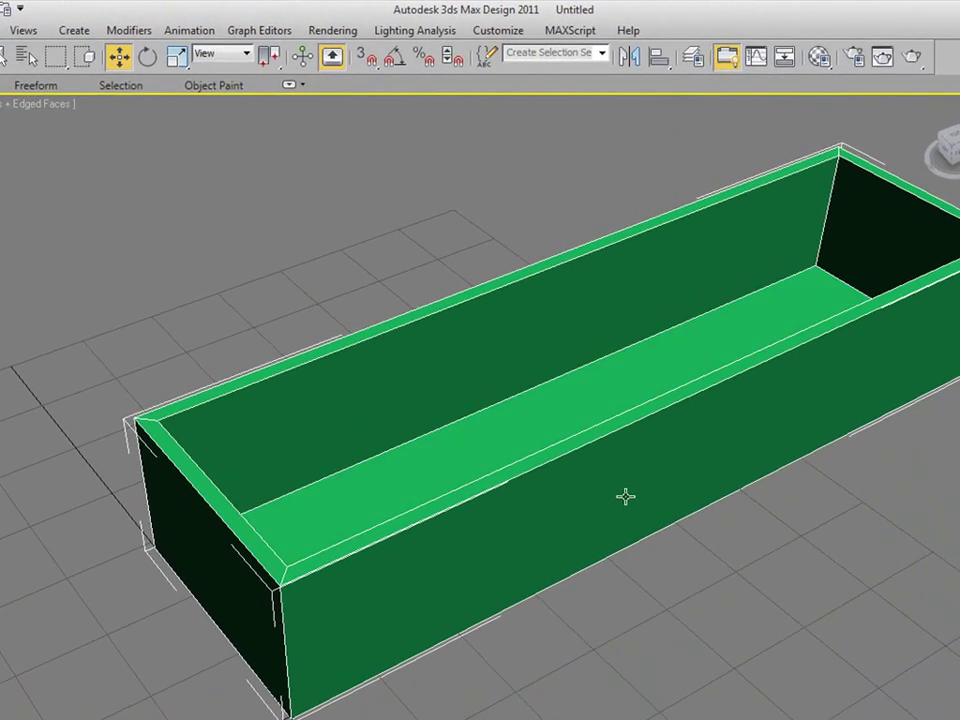
middle_click_drag(625, 496, 487, 526)
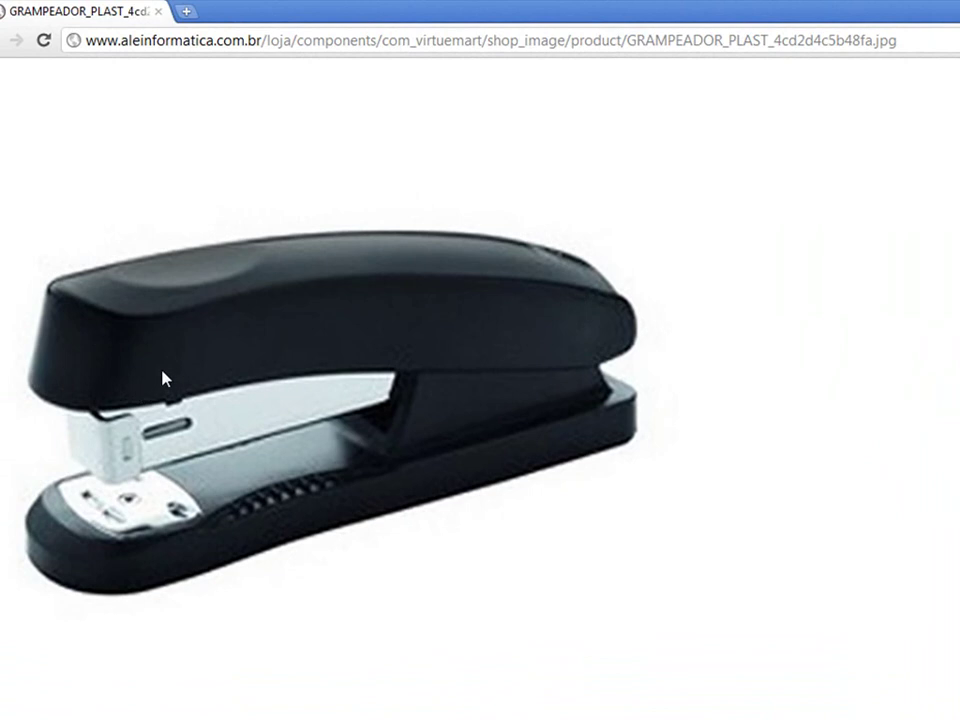
key("alt+Tab")
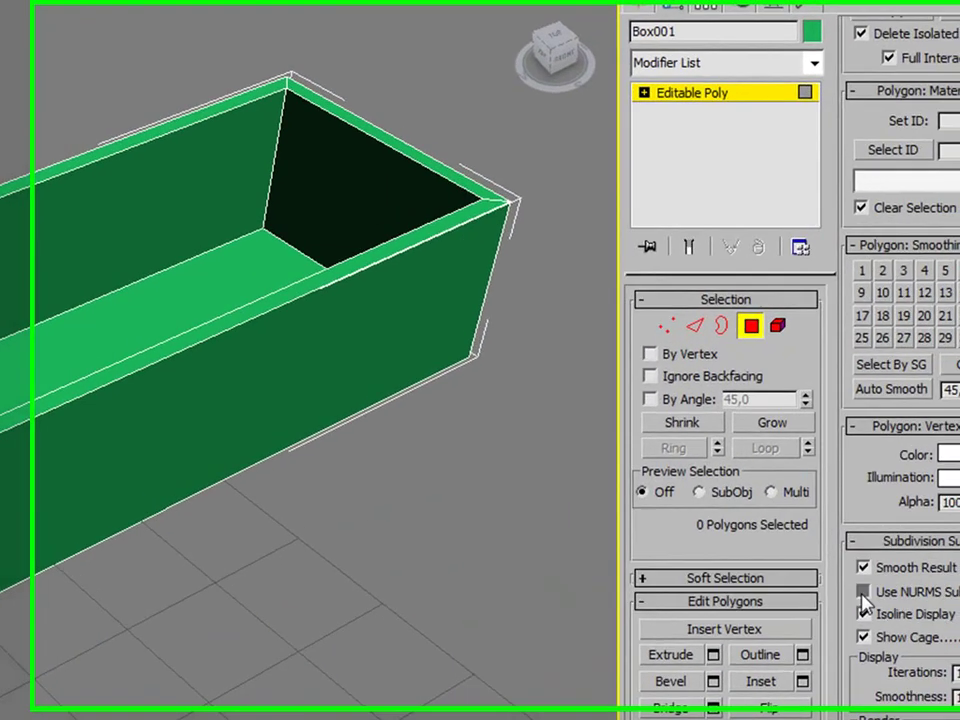
left_click(949, 467)
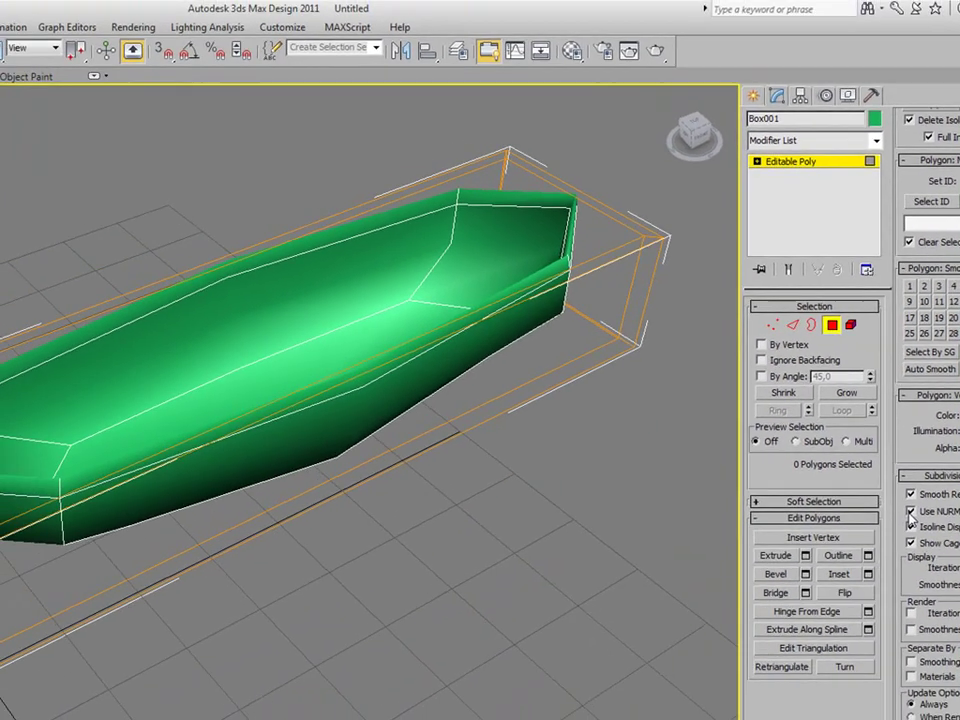
left_click(911, 511)
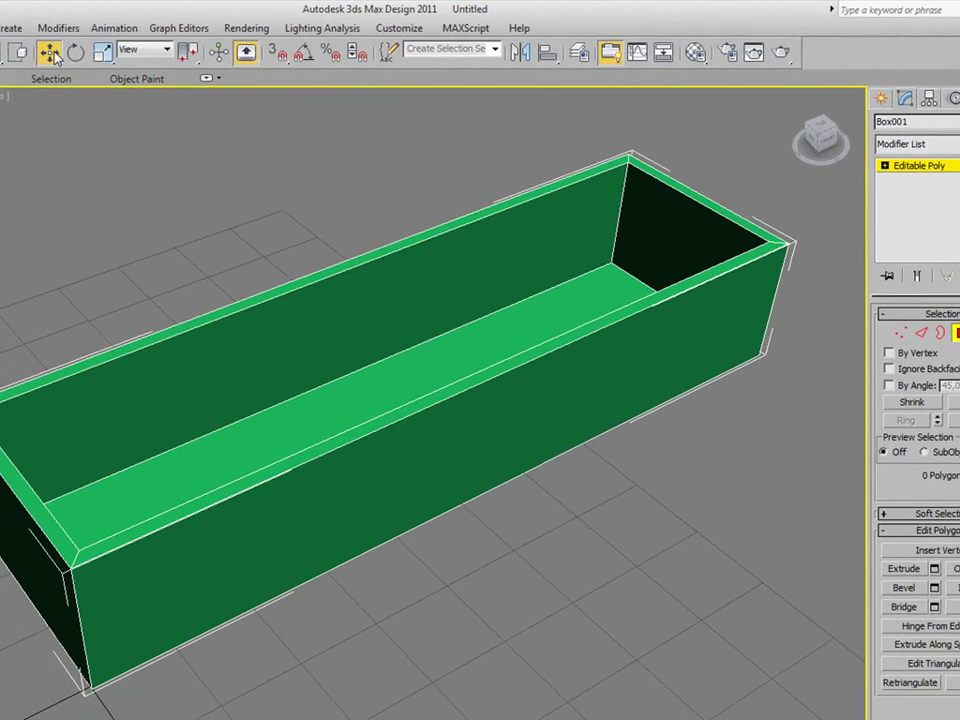
Drag out a pink box about 39.6 × 58.1 × 30.3 cm beside the tray.
left_click(881, 98)
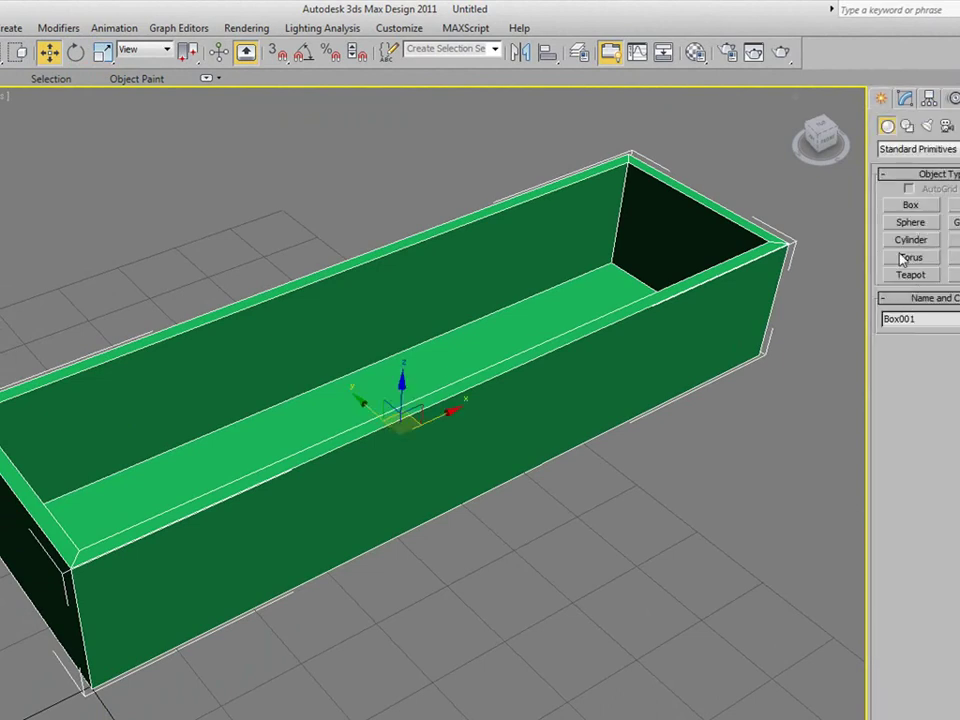
left_click(910, 203)
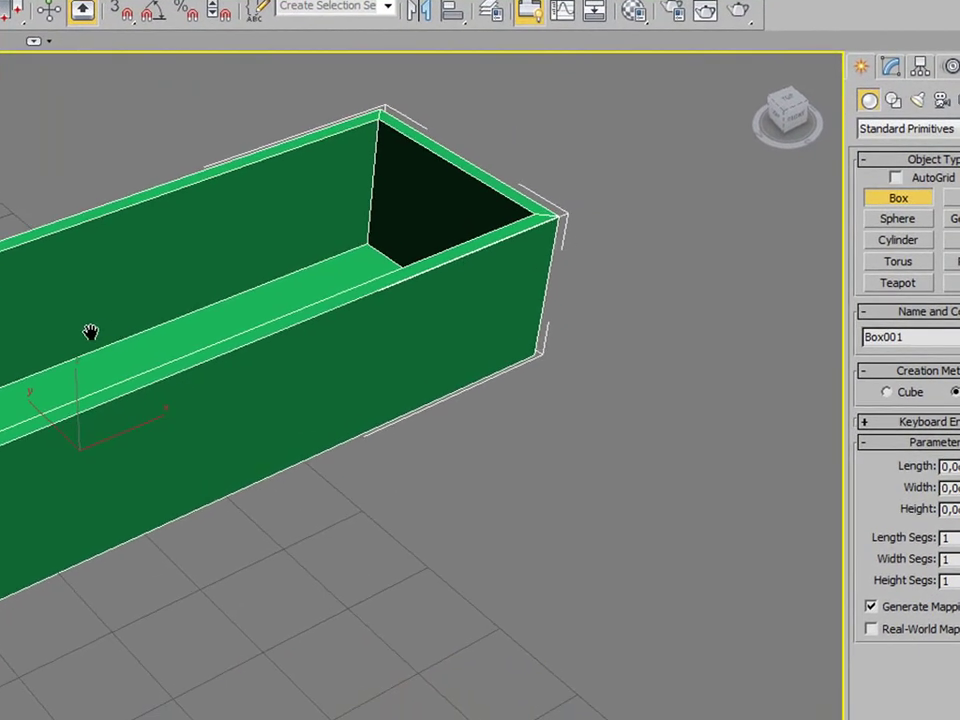
mouse_move(425, 668)
left_mouse_down()
mouse_move(643, 649)
mouse_move(720, 671)
left_mouse_up()
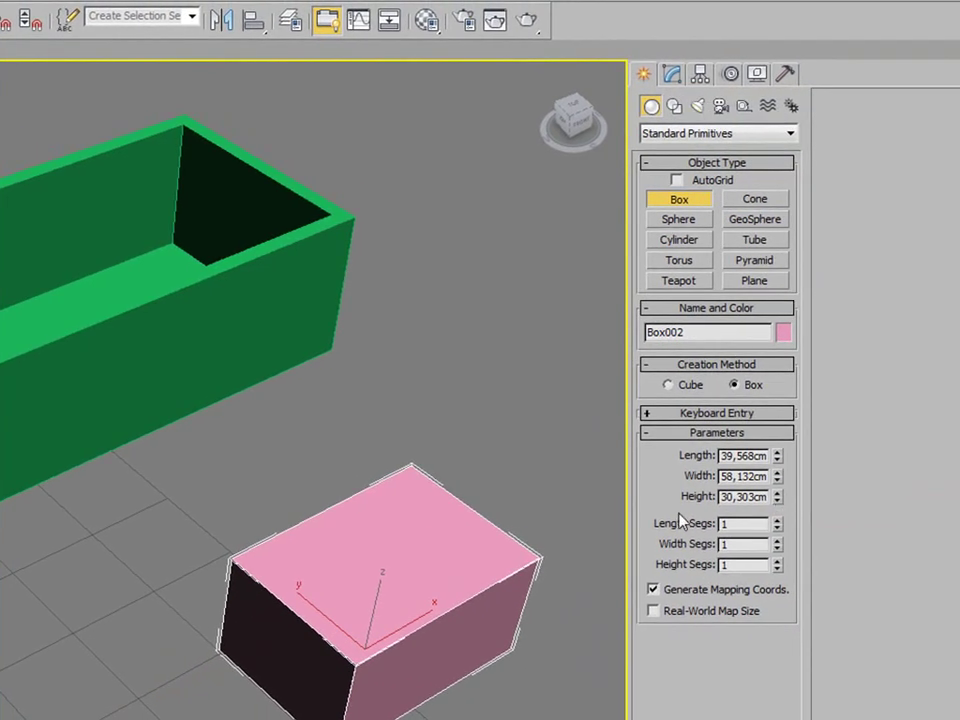
Give the pink box 6 length, 6 width and 3 height segments.
left_click(777, 520)
left_click(777, 520)
left_click(777, 520)
left_click(777, 520)
left_click(777, 520)
middle_click_drag(419, 570, 246, 542)
right_click(246, 567)
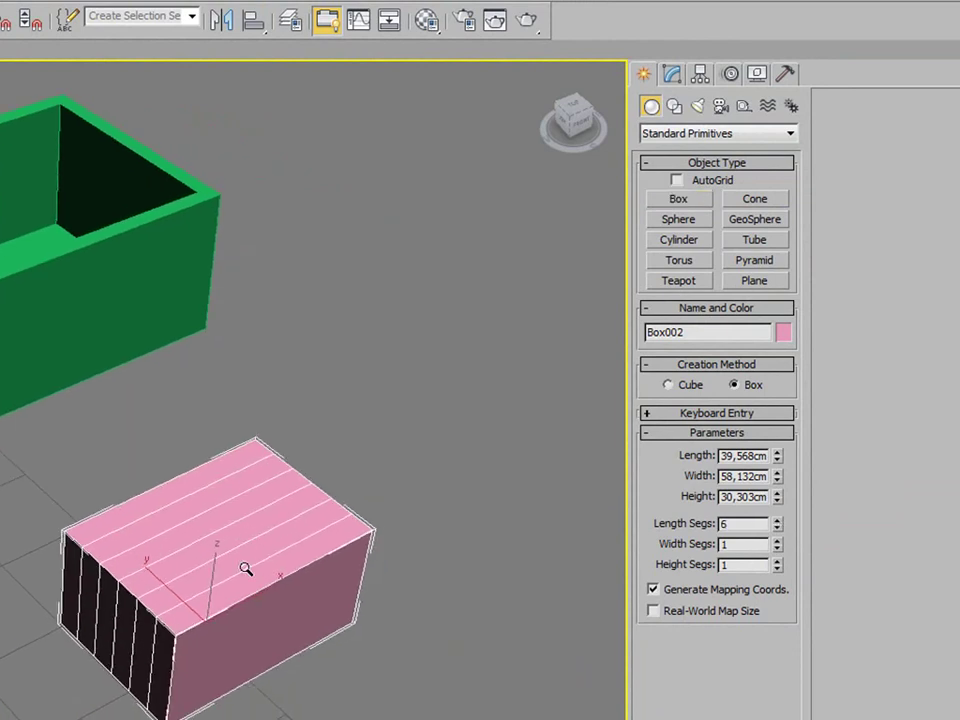
scroll(230, 563, "up", 3)
middle_click_drag(345, 609, 260, 562)
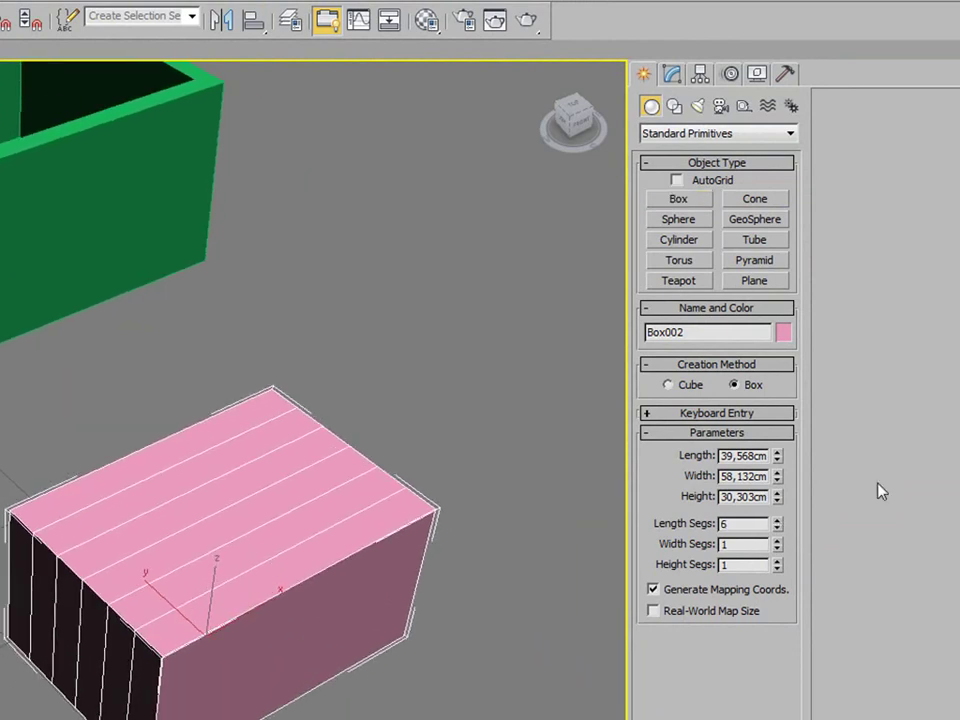
left_click(777, 540)
left_click(777, 540)
left_click(777, 540)
left_click(777, 540)
left_click(777, 540)
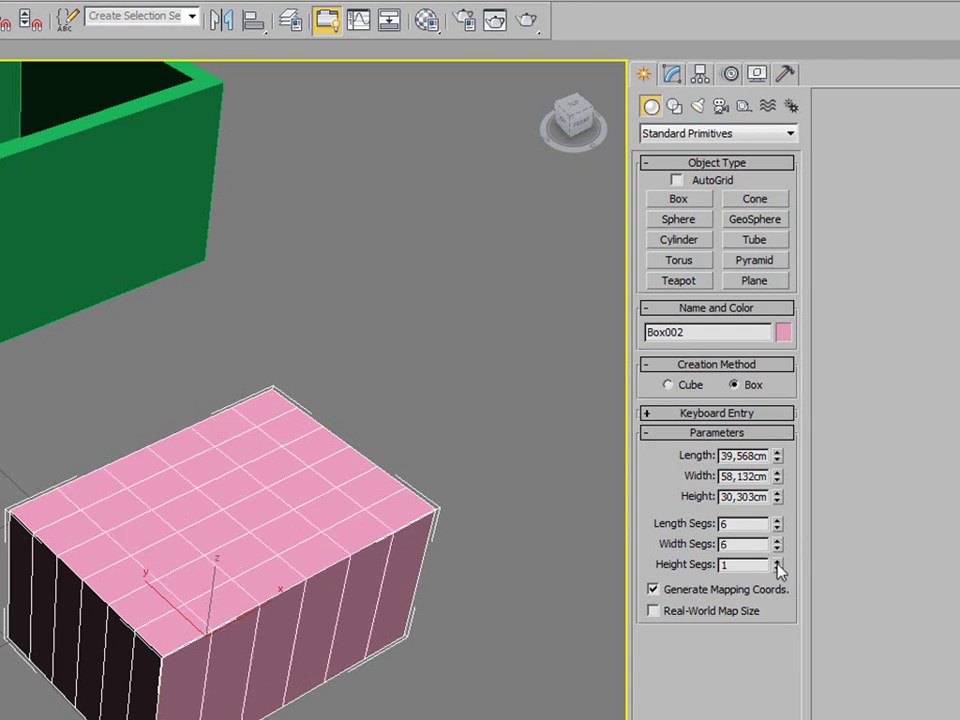
left_click(777, 562)
left_click(777, 562)
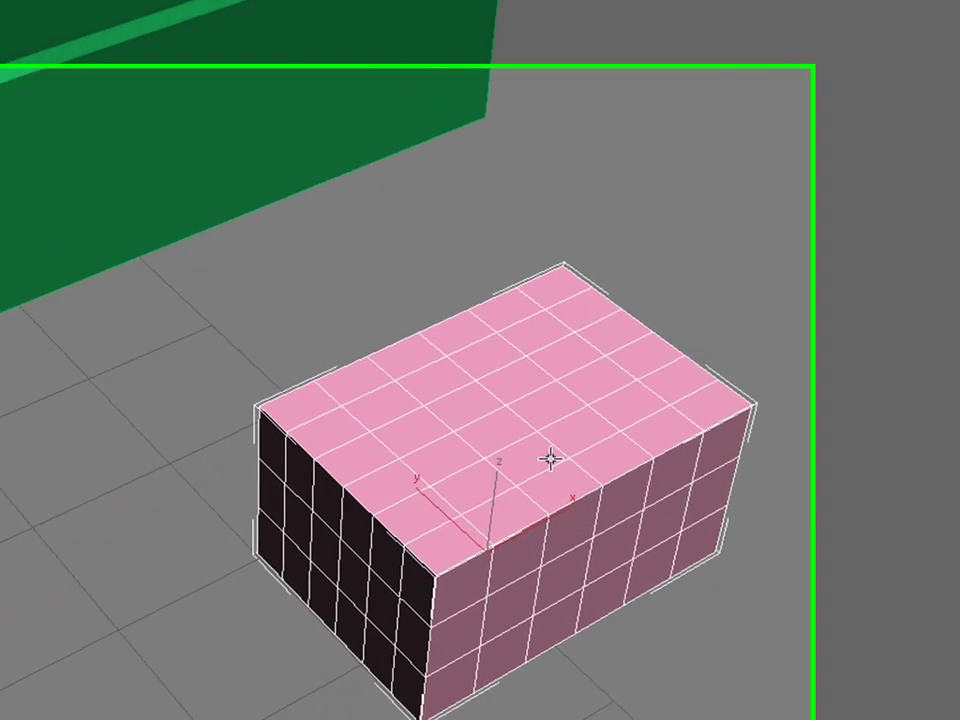
Convert the pink box to an editable poly and try NURMS smoothing on and off.
key("w")
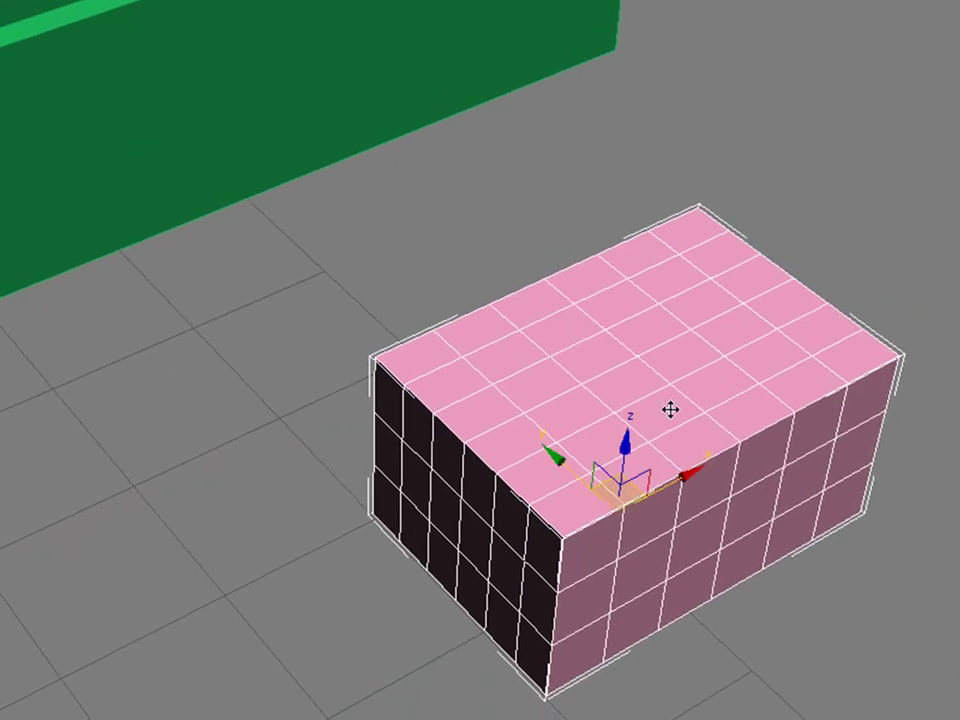
right_click(670, 410)
left_click(874, 643)
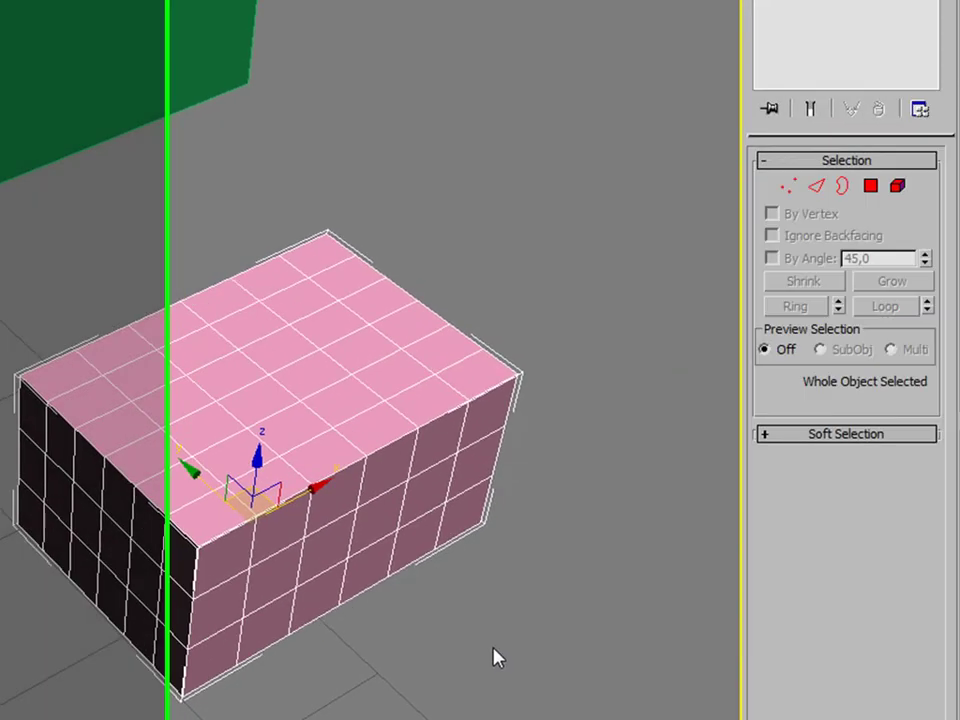
left_click(789, 485)
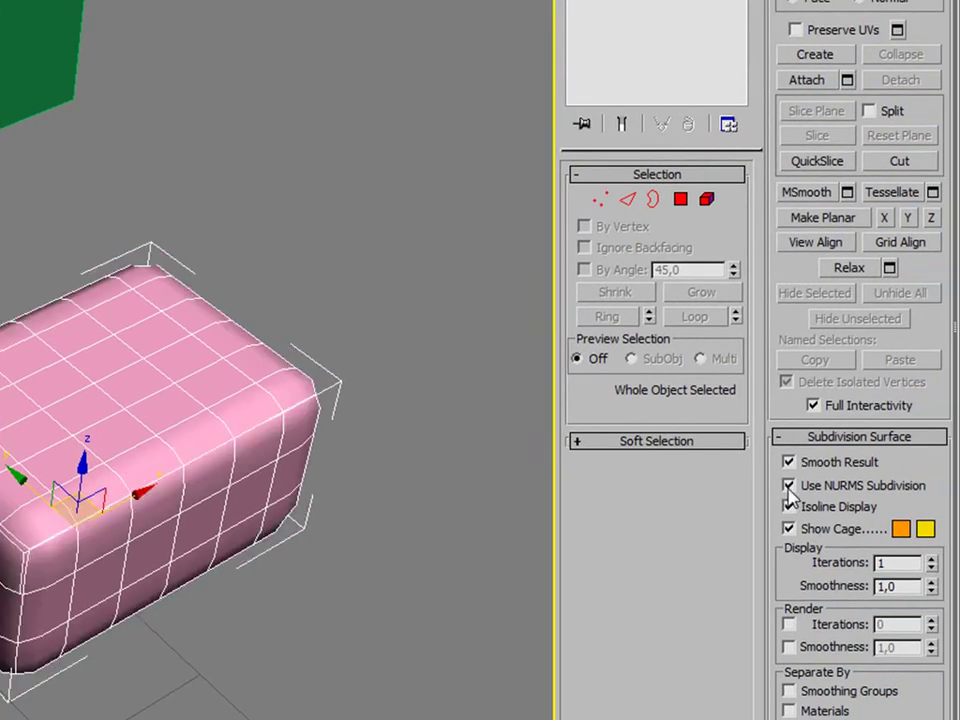
left_click(789, 485)
left_click(789, 485)
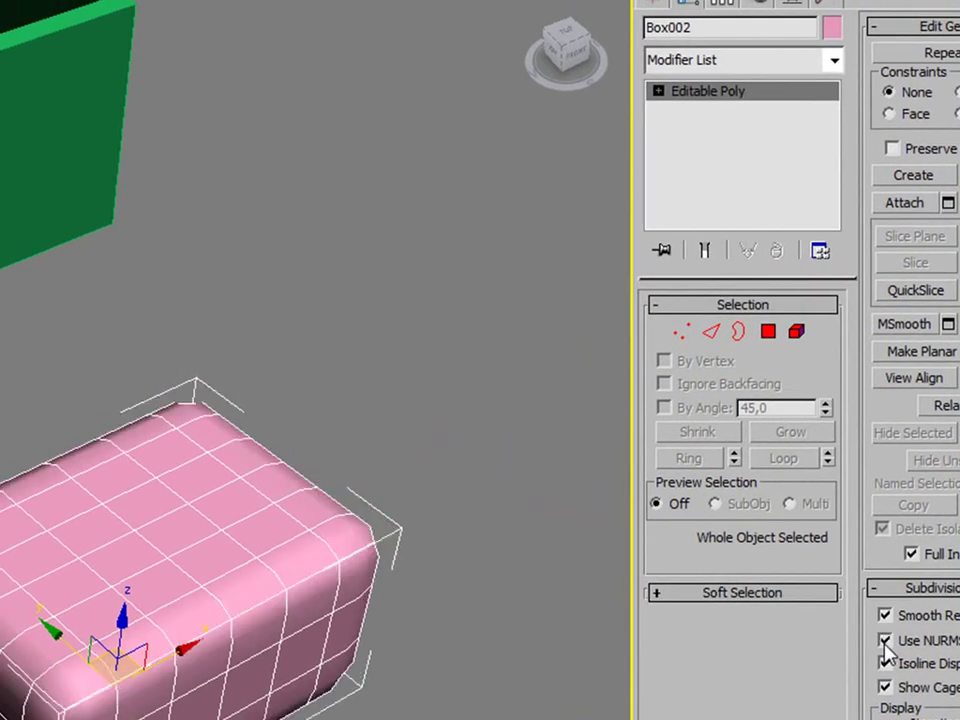
left_click(885, 641)
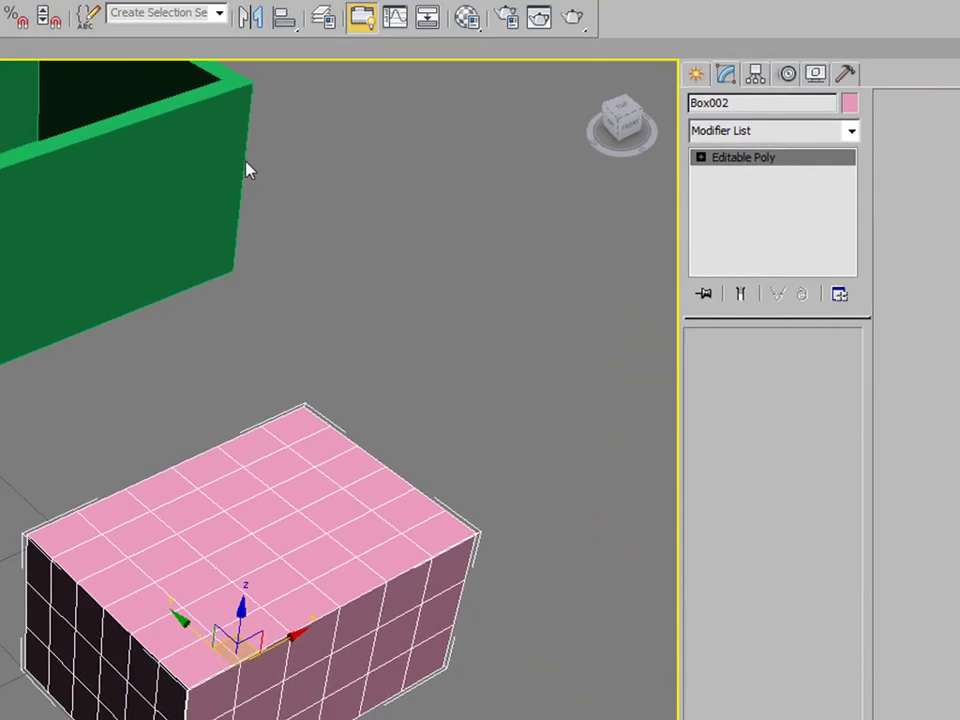
Delete the pink box and bring the green tray back into view.
key("1")
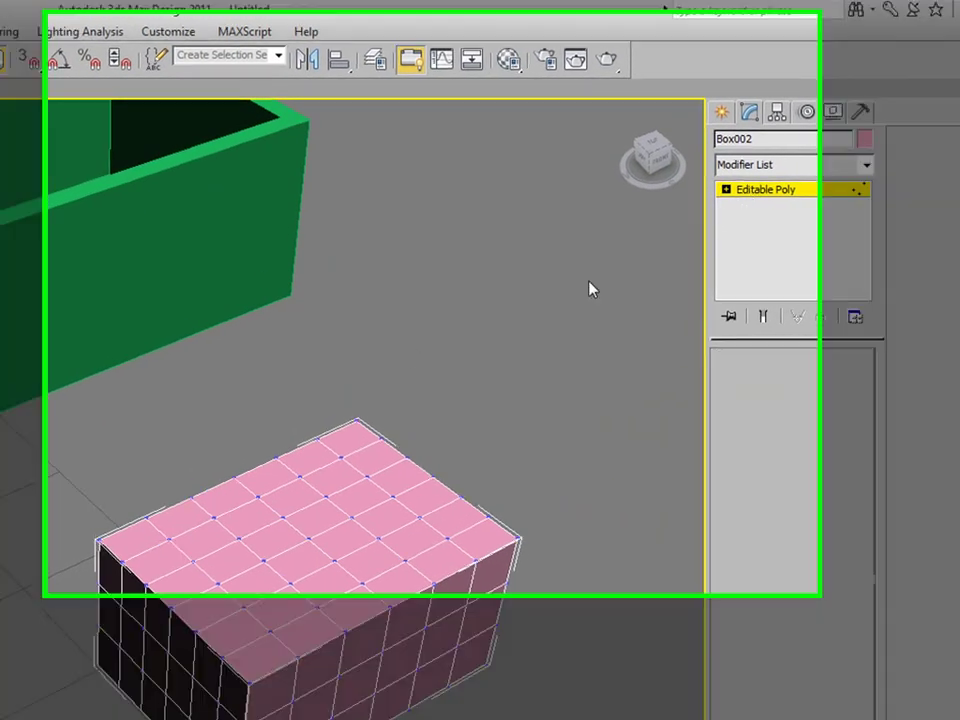
key("1")
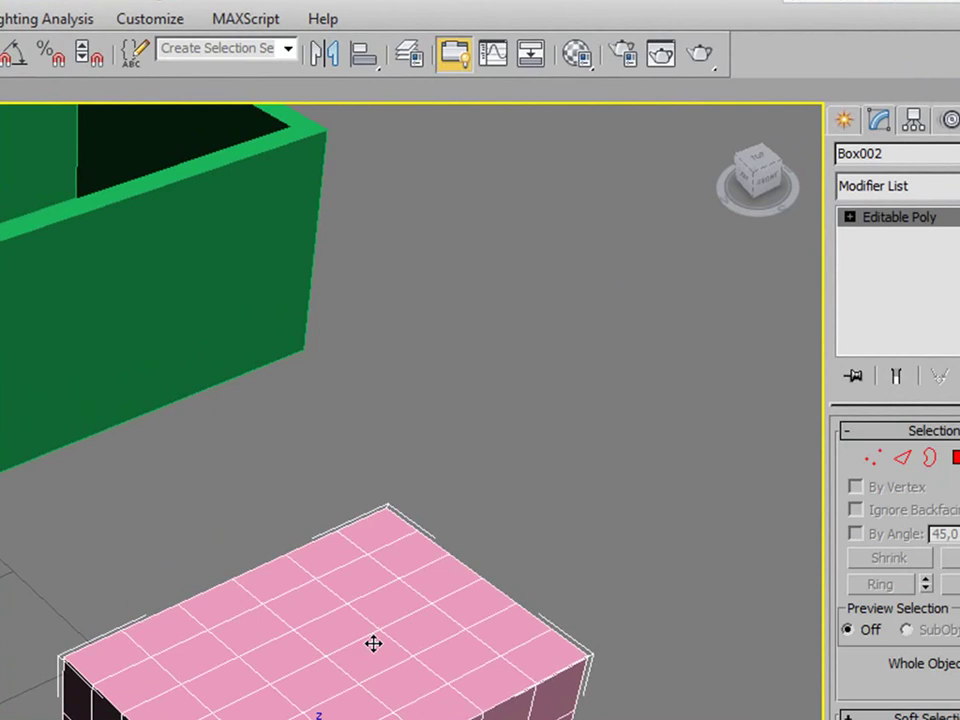
key("Delete")
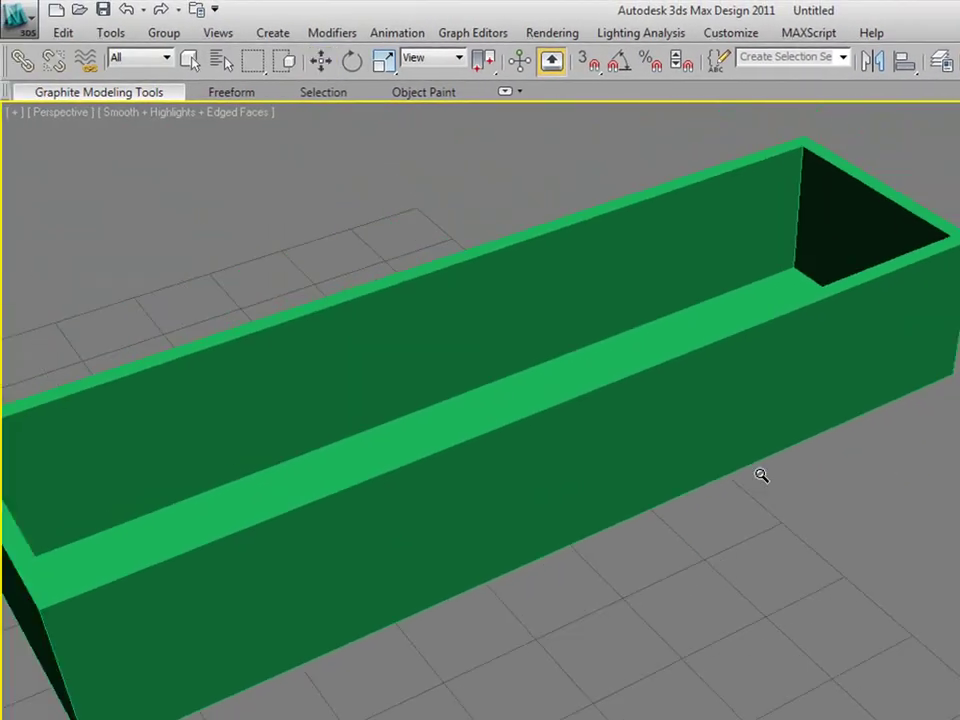
scroll(489, 388, "down", 3)
middle_click_drag(489, 388, 580, 416)
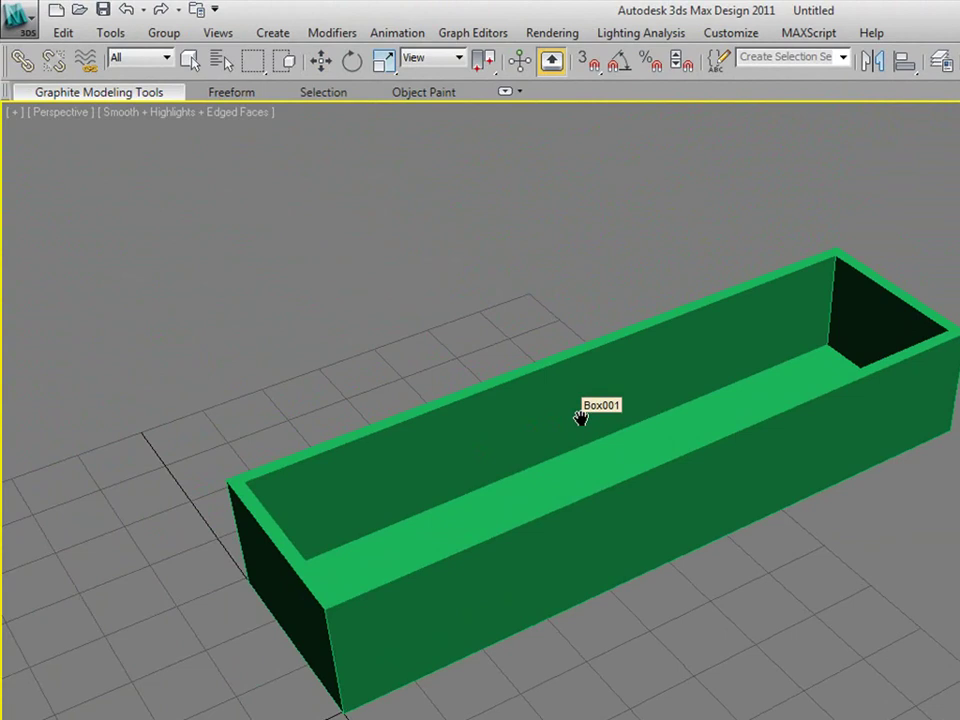
Show the Front view in wireframe, centred on the green box.
key("f")
scroll(709, 420, "up", 2)
mouse_move(705, 392)
middle_mouse_down()
mouse_move(609, 425)
mouse_move(549, 426)
mouse_move(537, 446)
mouse_move(527, 416)
mouse_move(598, 446)
middle_mouse_up()
key("F3")
scroll(591, 440, "up", 2)
Window-select the green box and bring up its Object Color palette.
left_click(323, 62)
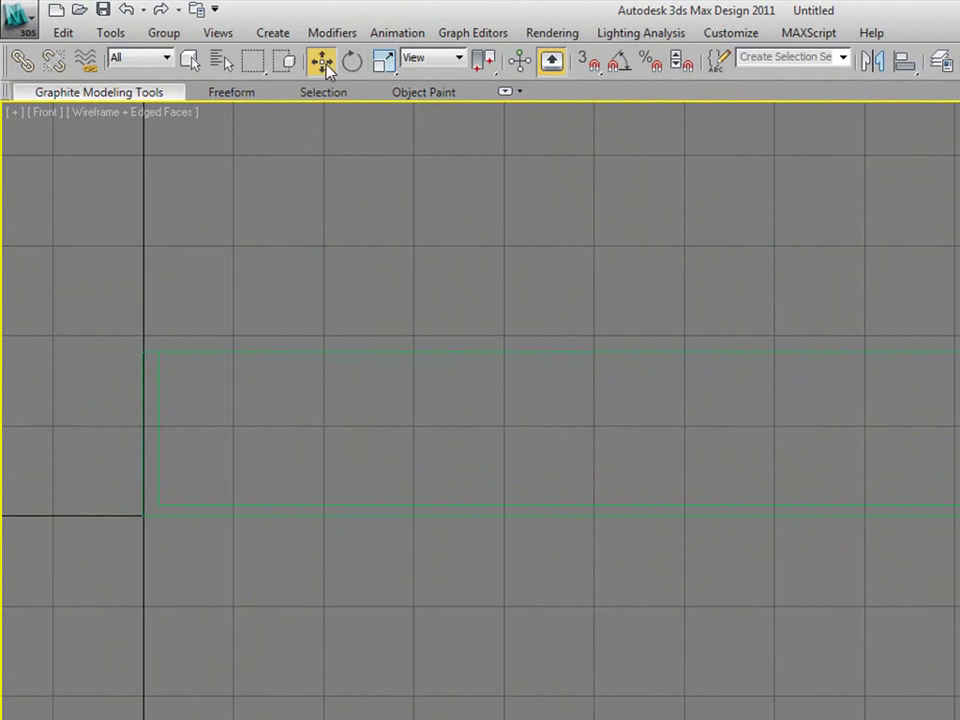
mouse_move(139, 225)
left_mouse_down()
mouse_move(448, 341)
mouse_move(907, 480)
left_mouse_up()
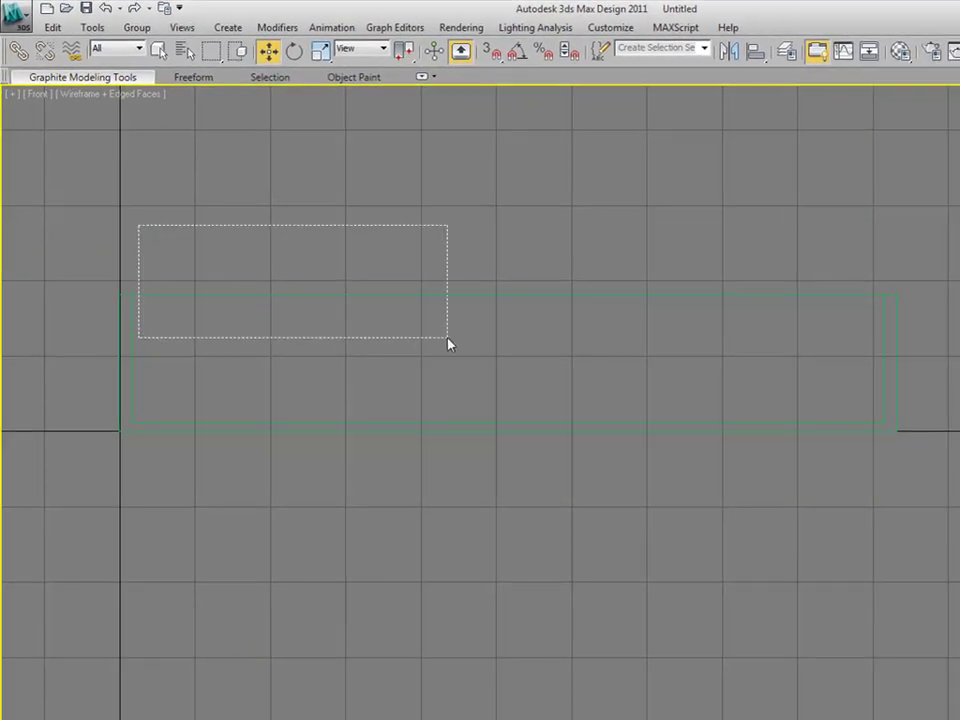
left_click_drag(28, 211, 906, 467)
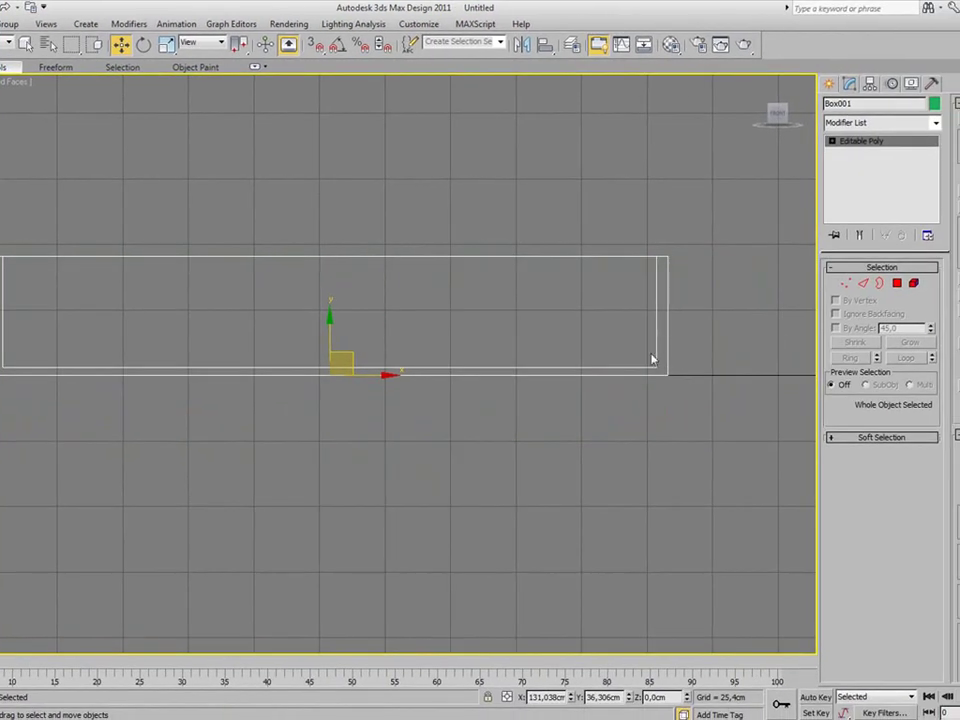
left_click(935, 105)
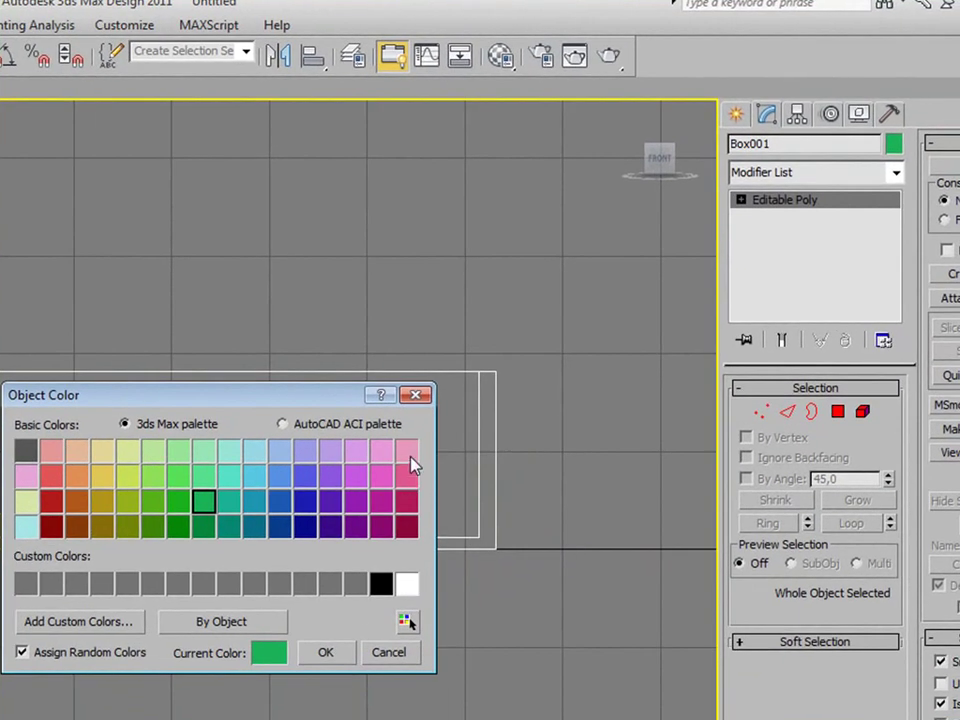
Recolour the box light blue in the Object Color palette, after briefly trying pink.
left_click(407, 452)
left_click(325, 652)
left_click(370, 331)
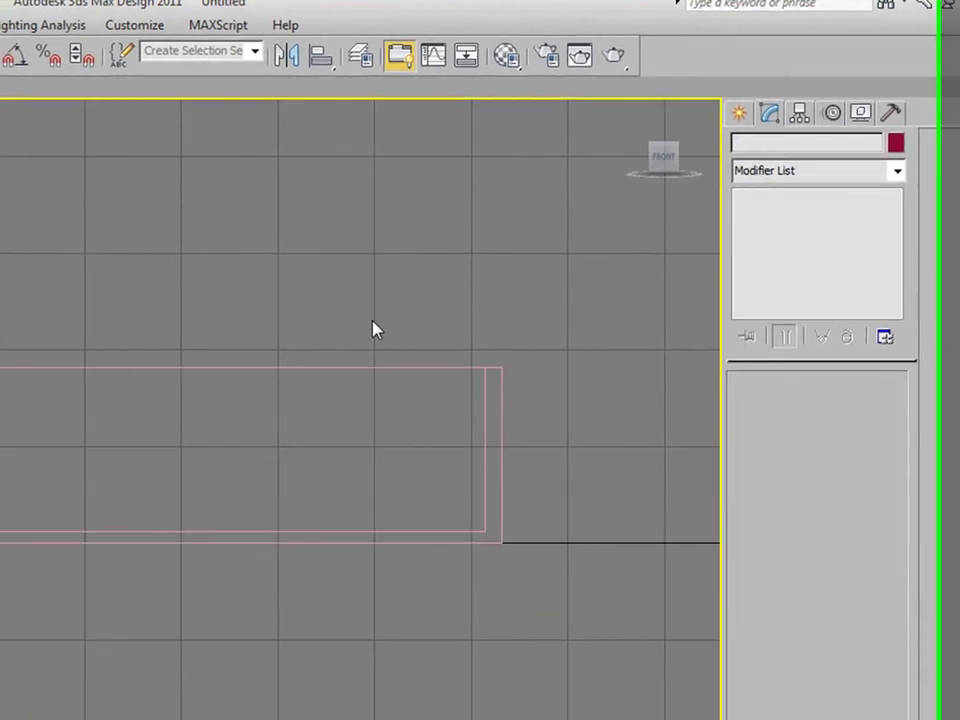
left_click(666, 340)
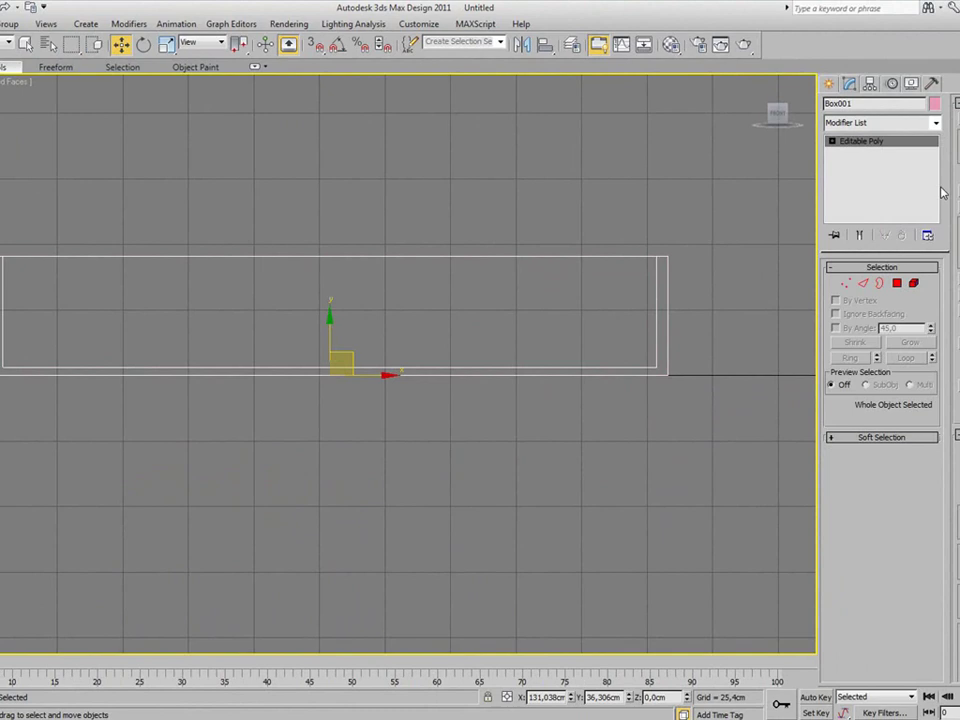
left_click(934, 104)
left_click(521, 311)
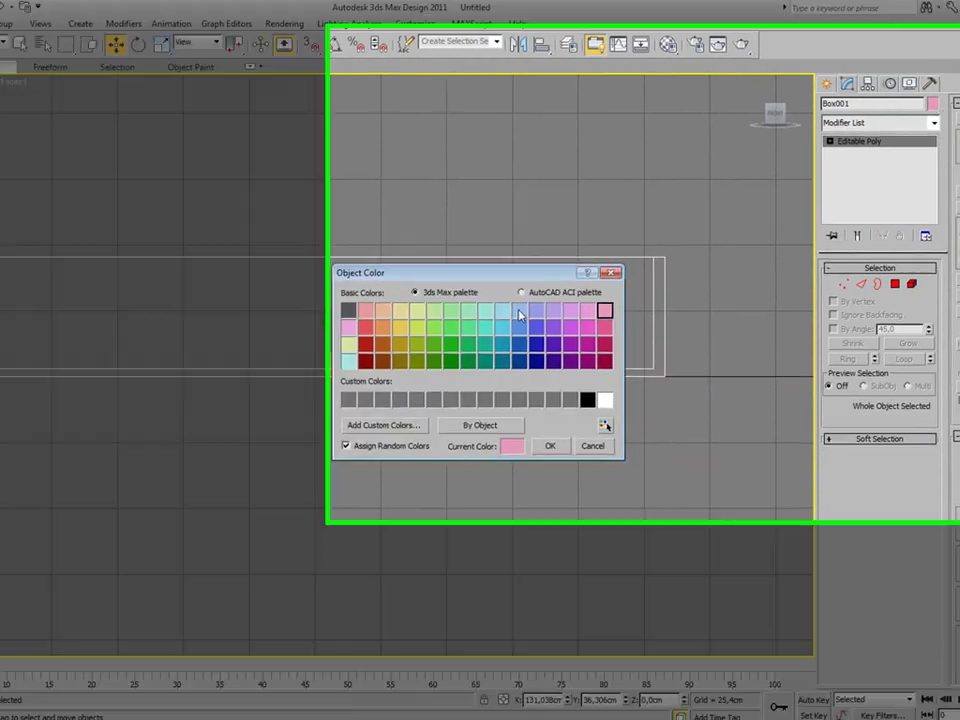
left_click(335, 386)
left_click(333, 620)
left_click(270, 274)
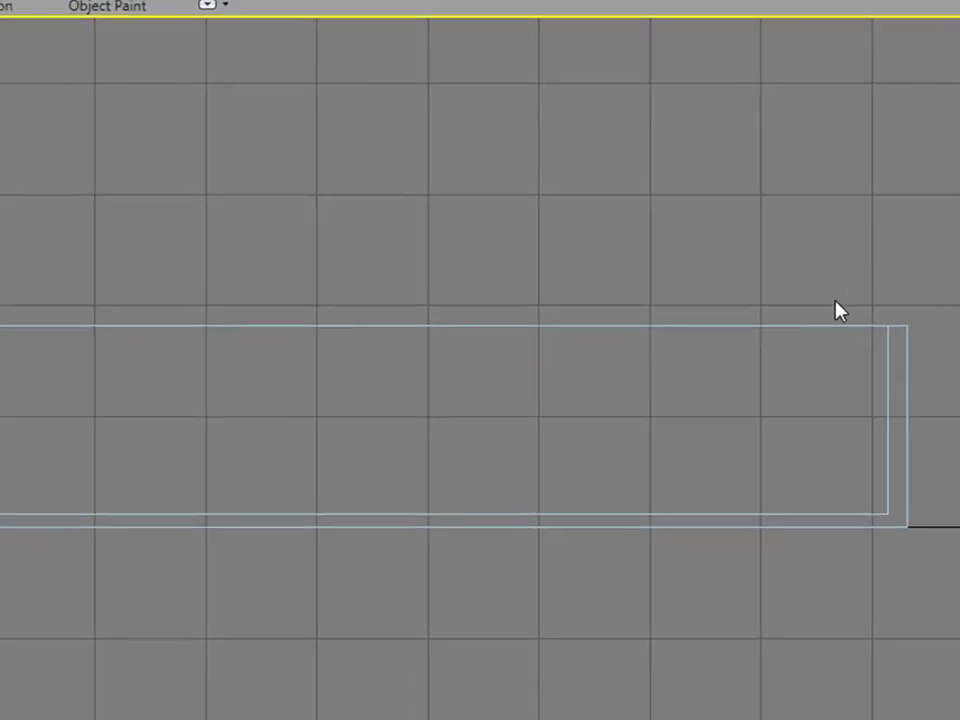
Enable the slice plane at Vertex level and make a first cut near the box's top.
left_click_drag(905, 462, 905, 463)
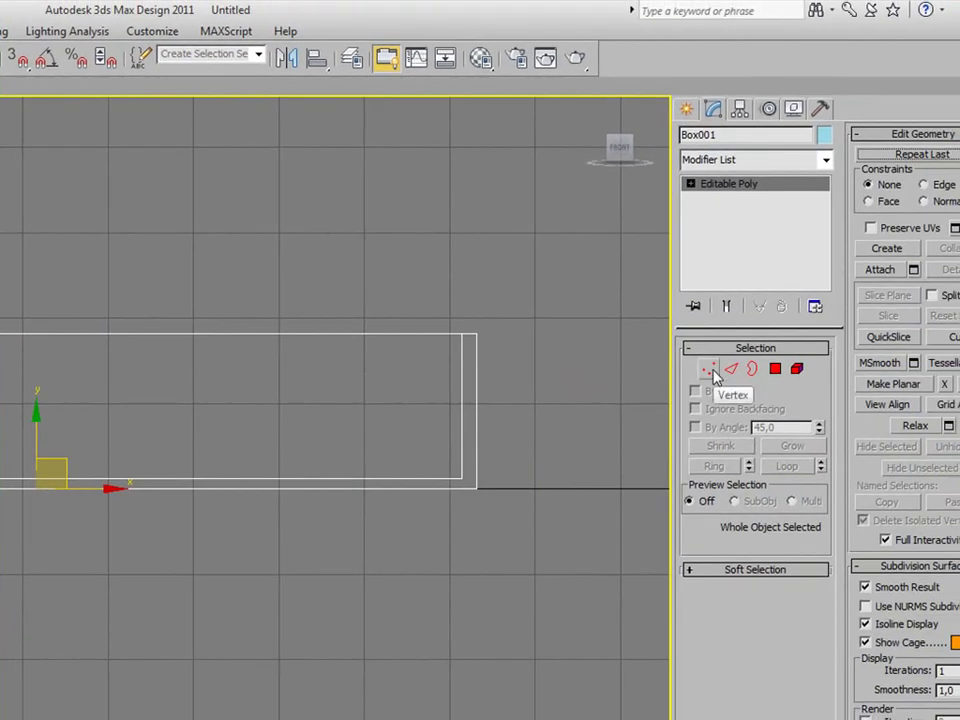
left_click(709, 370)
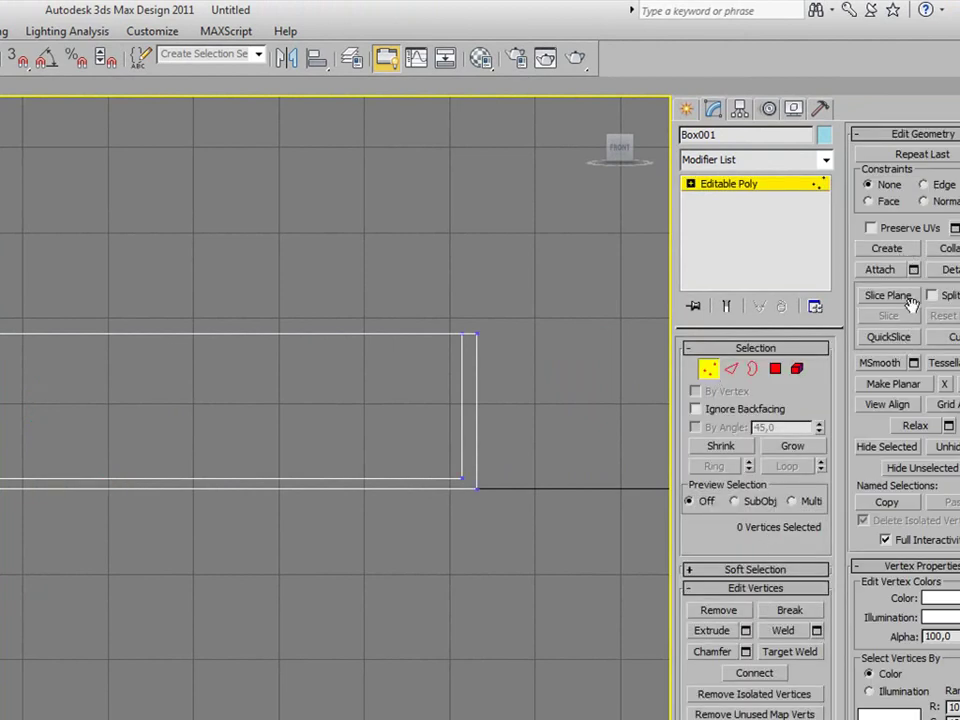
left_click(888, 296)
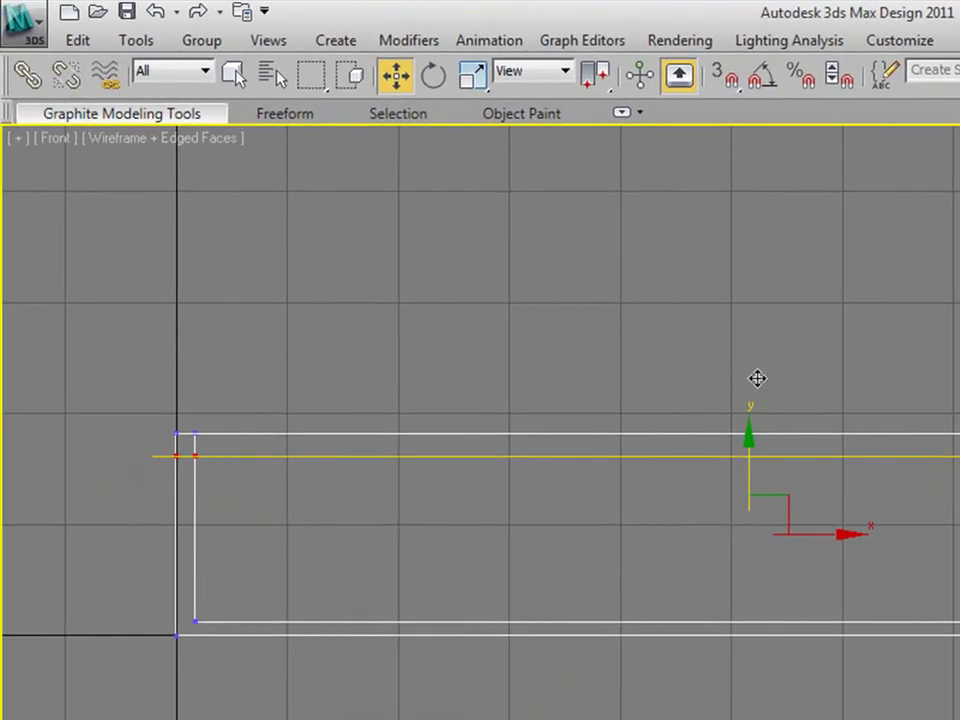
left_click_drag(757, 378, 759, 373)
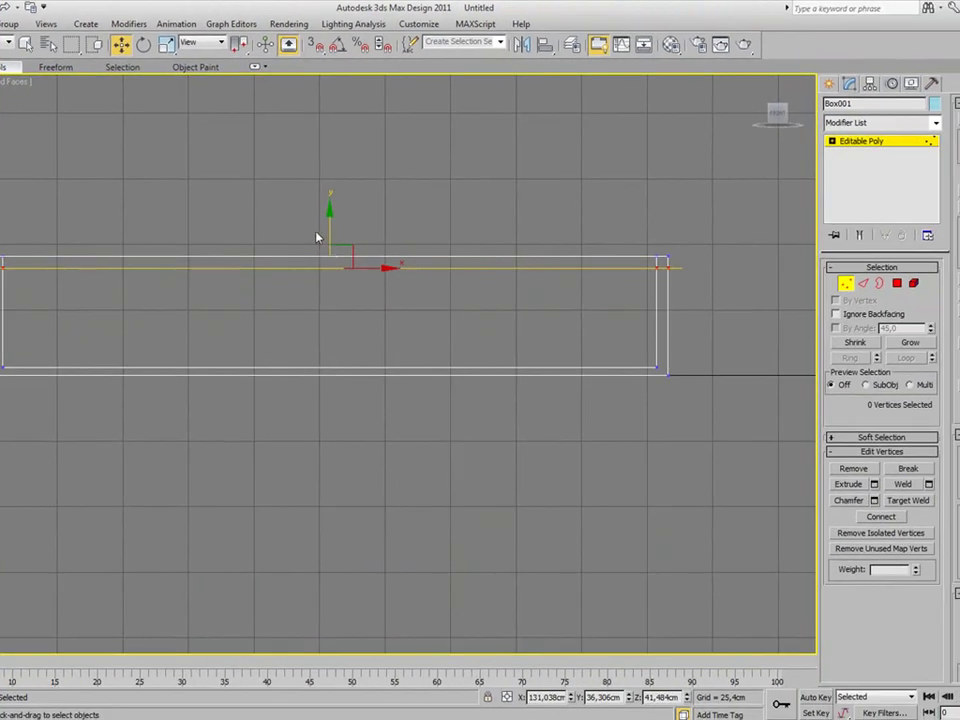
left_click_drag(329, 211, 329, 208)
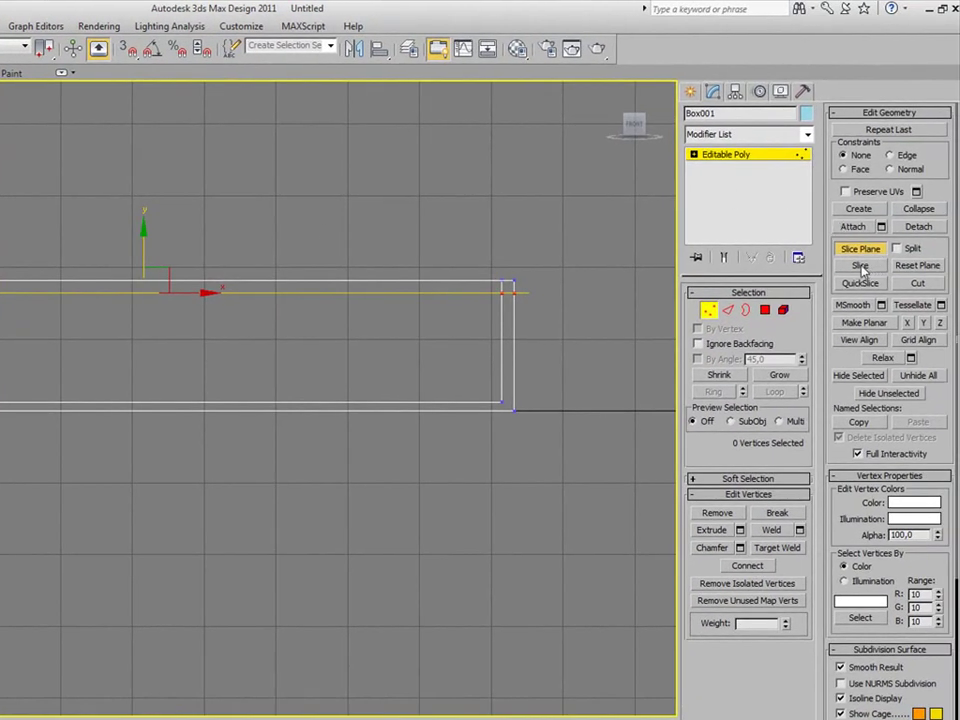
left_click(855, 266)
Add three more horizontal slices: lower down, near the bottom and at mid-height.
left_click_drag(144, 235, 144, 257)
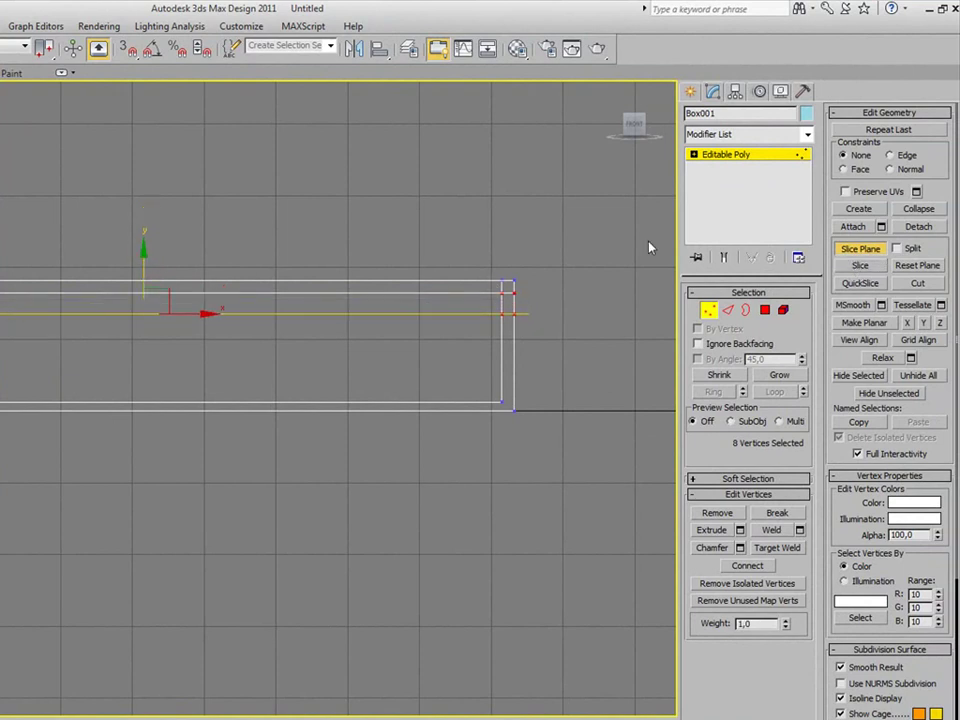
left_click(857, 265)
left_click_drag(155, 272, 127, 333)
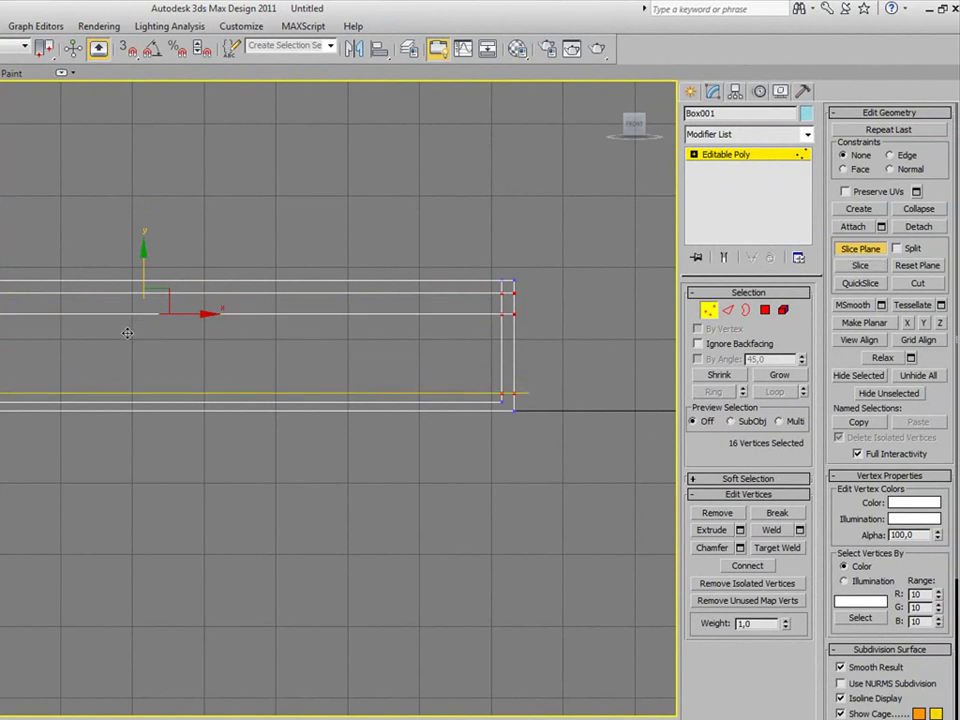
left_click(862, 268)
left_click_drag(143, 331, 143, 296)
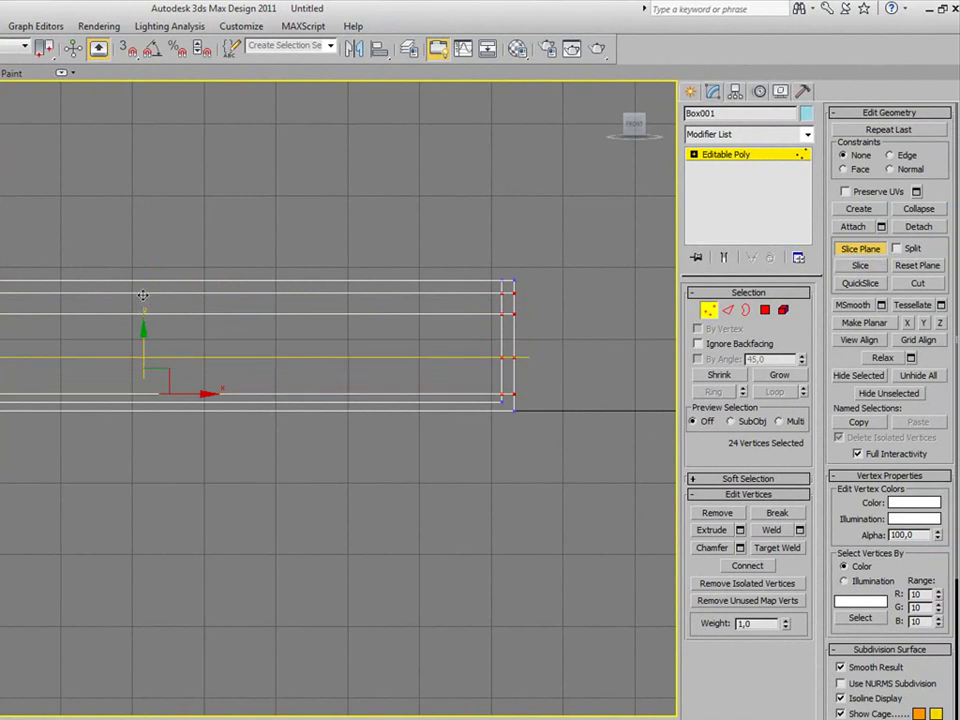
left_click(858, 264)
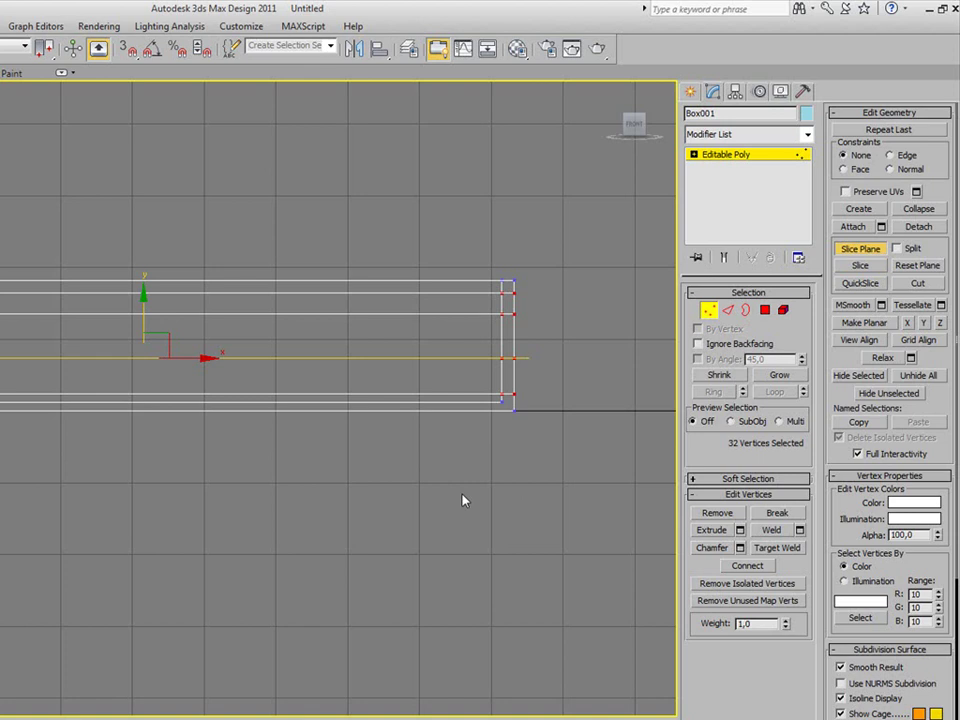
key("p")
mouse_move(206, 399)
middle_mouse_down("alt")
mouse_move(176, 399)
mouse_move(124, 364)
mouse_move(180, 409)
middle_mouse_up("alt")
scroll(180, 409, "up", 2)
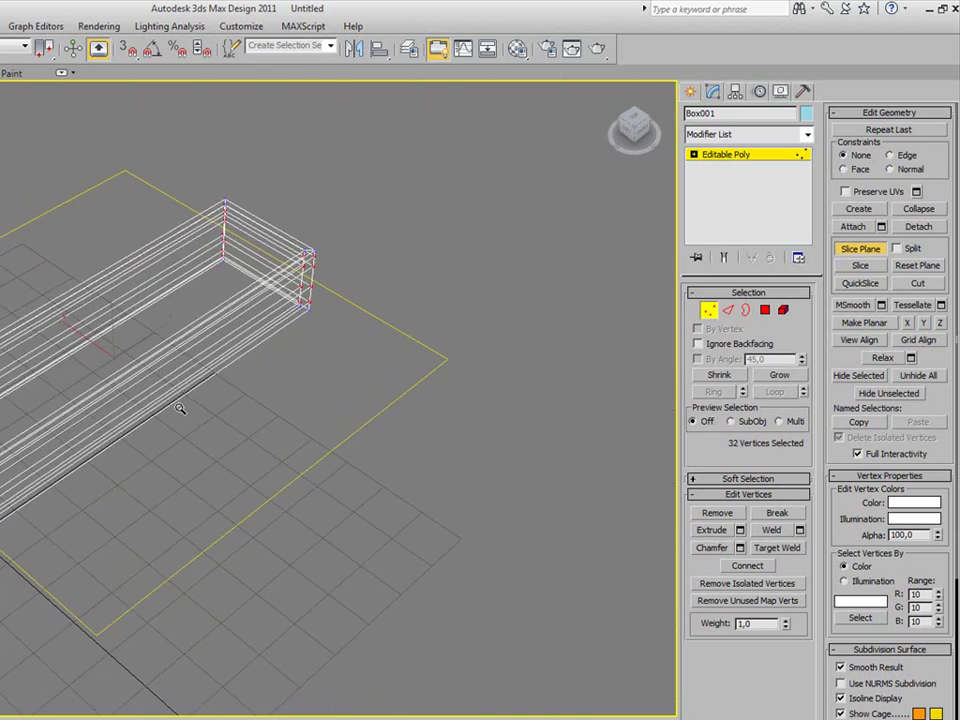
Return to shaded view and undo the box's tapered reshaping.
key("F3")
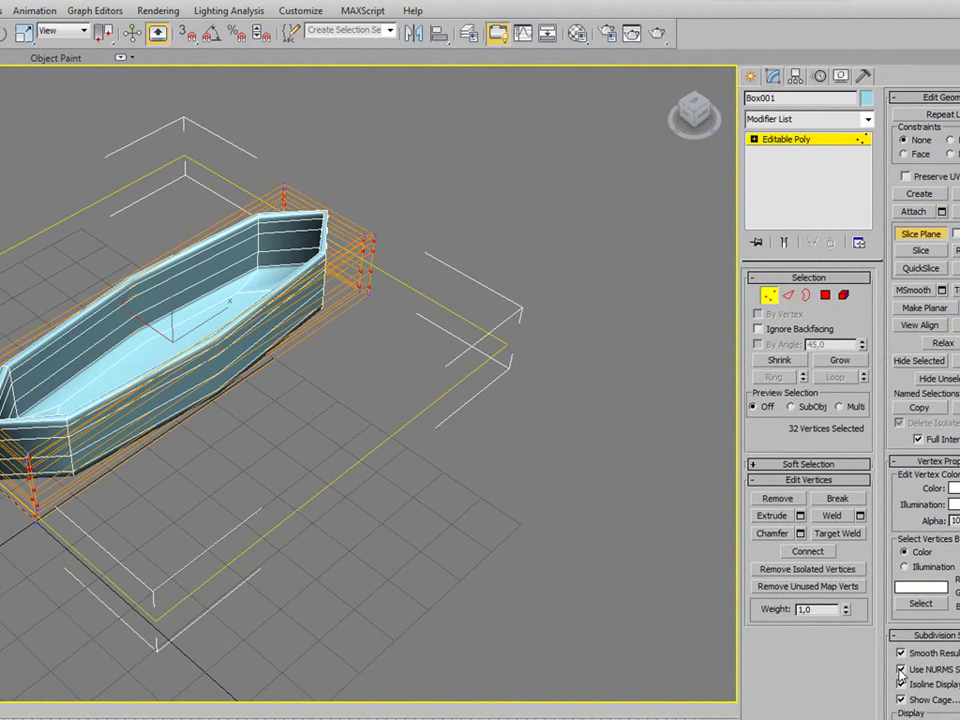
key("ctrl+z")
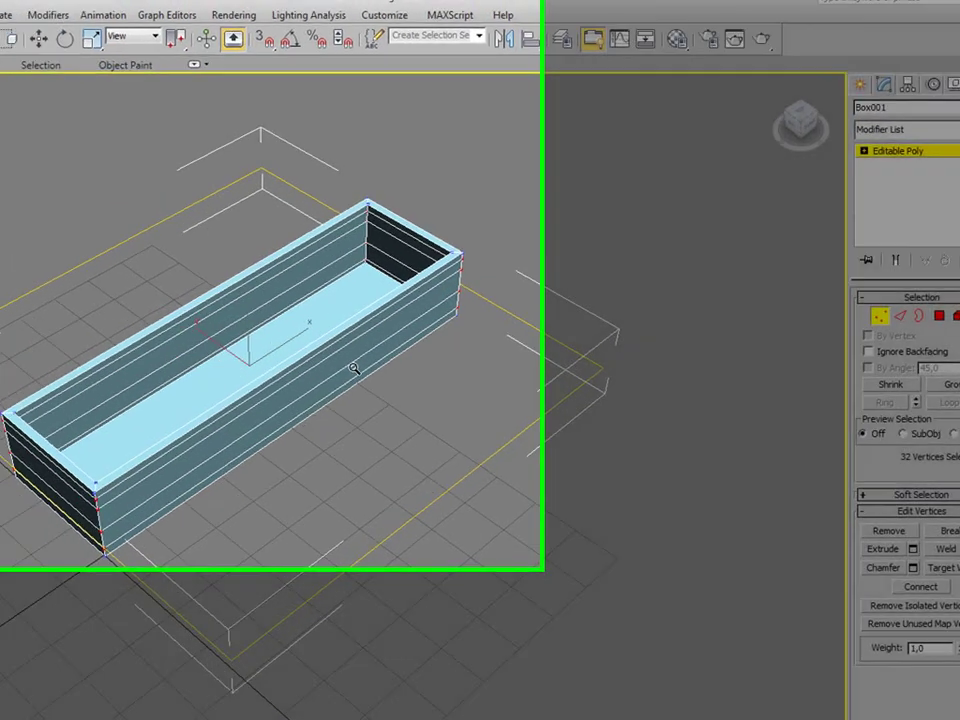
Switch to wireframe and frame the box in the front, left and top views.
key("f")
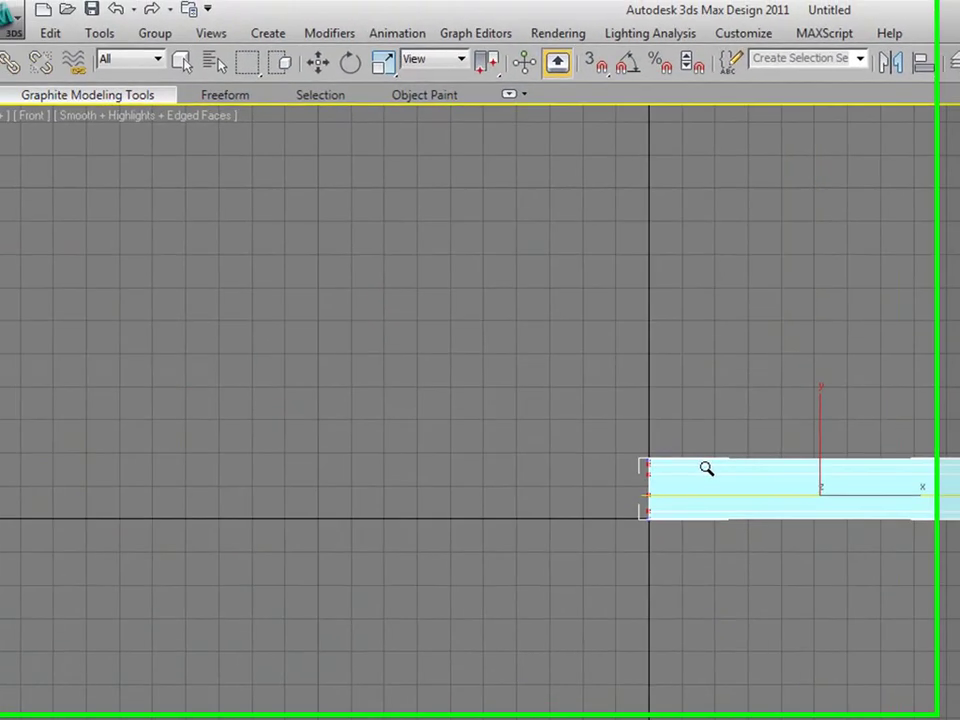
key("F3")
middle_click_drag(825, 482, 654, 422)
scroll(654, 400, "up", 2)
scroll(667, 450, "up", 2)
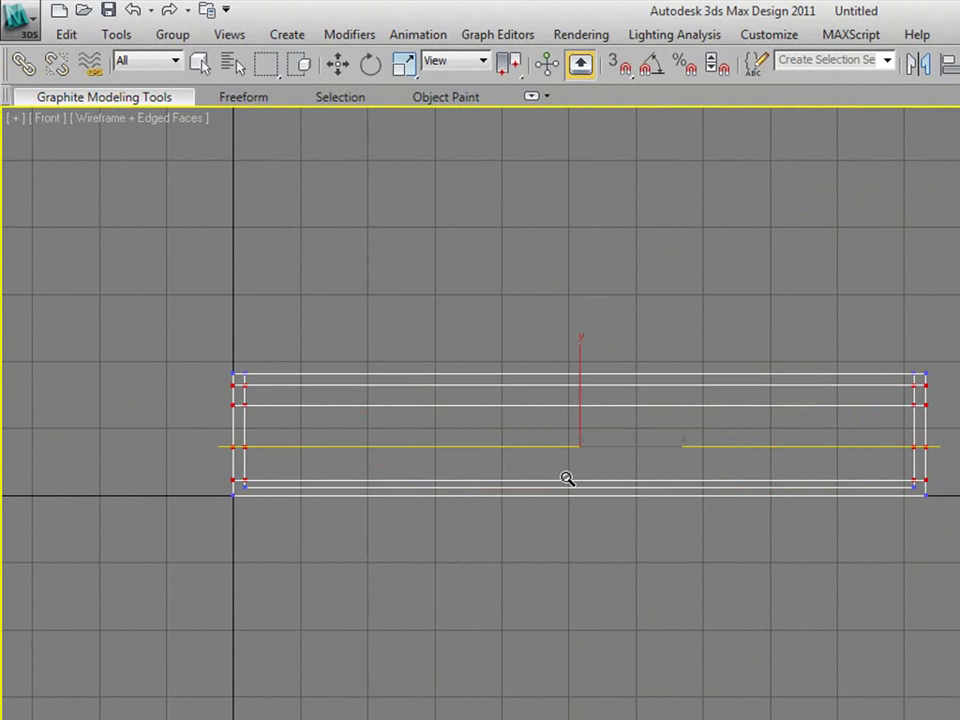
key("l")
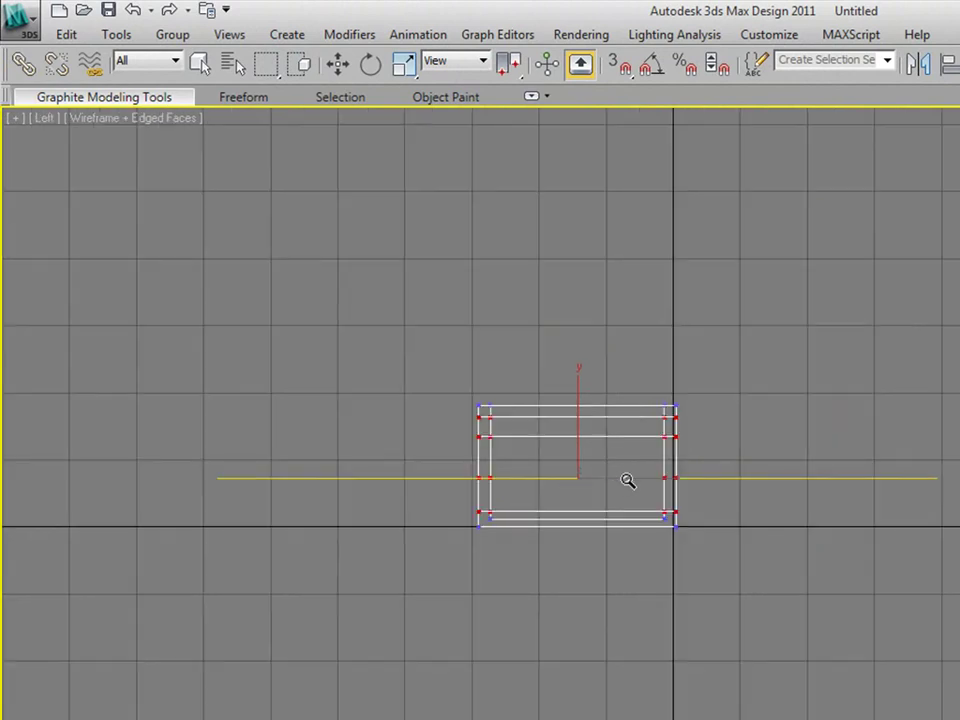
middle_click_drag(624, 480, 722, 466)
left_click_drag(721, 468, 664, 392)
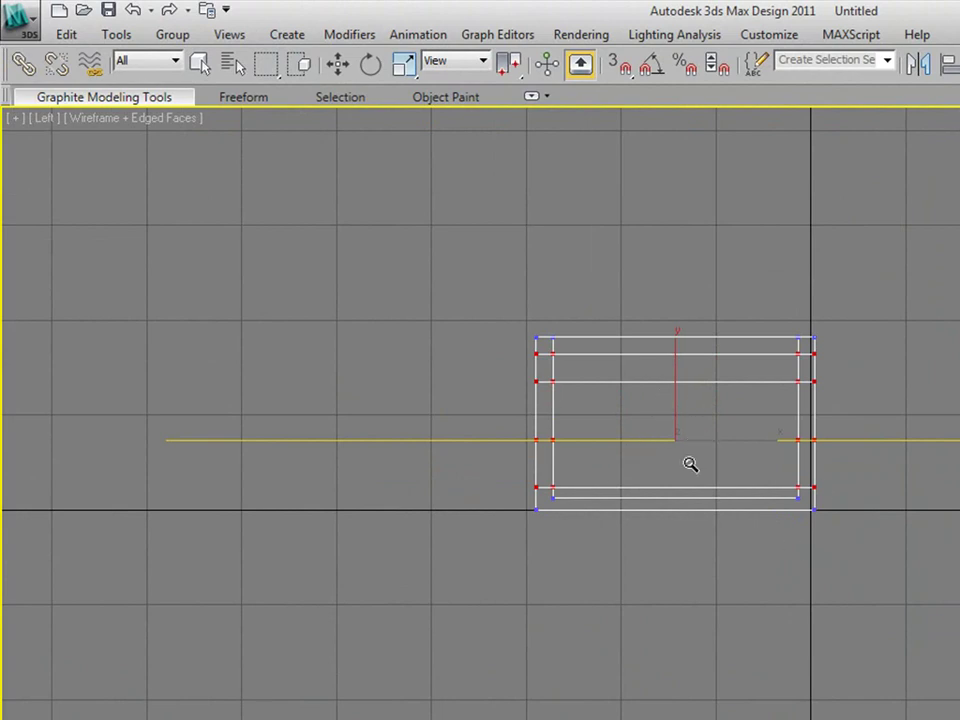
key("t")
middle_click_drag(761, 429, 456, 471)
scroll(456, 471, "down", 4)
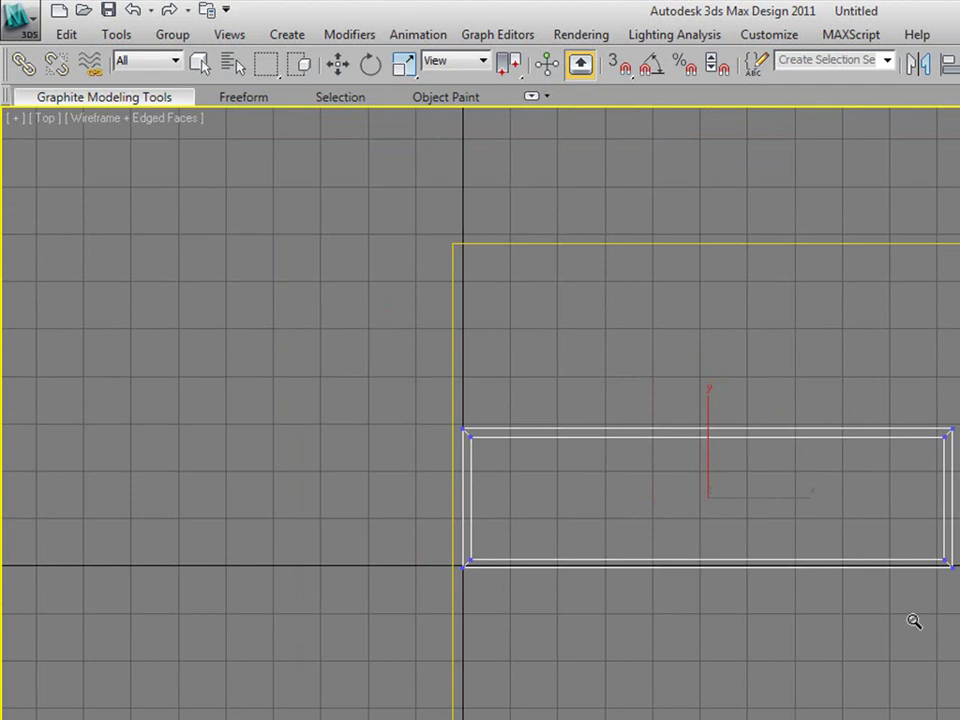
Turn on Angle Snap and rotate the slice plane 90° to stand crosswise across the box.
left_click(655, 72)
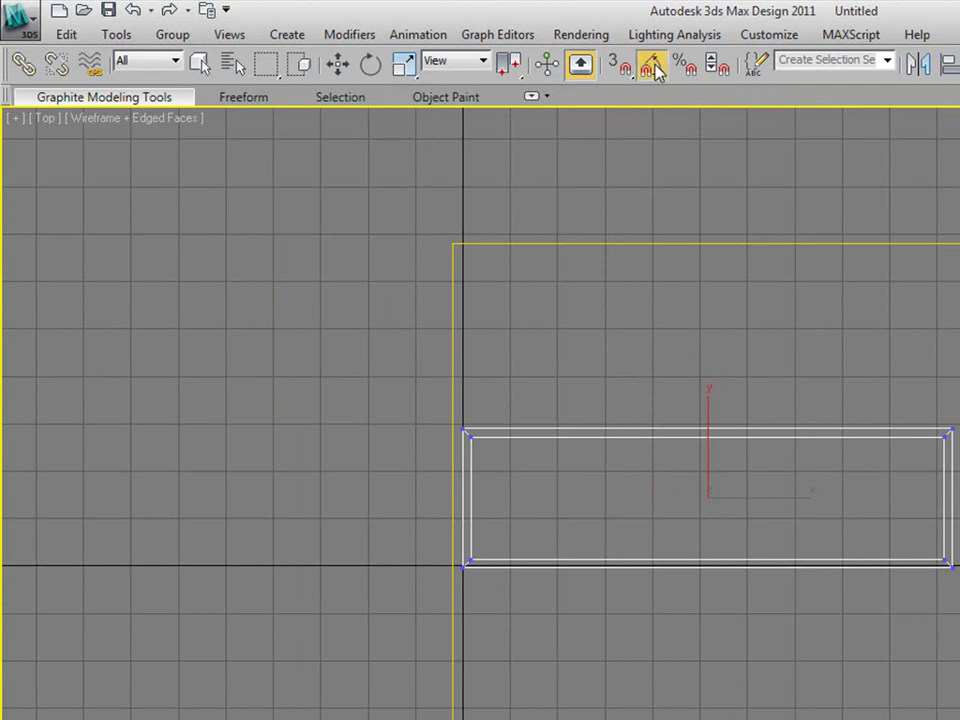
left_click(371, 70)
left_click_drag(706, 454, 711, 545)
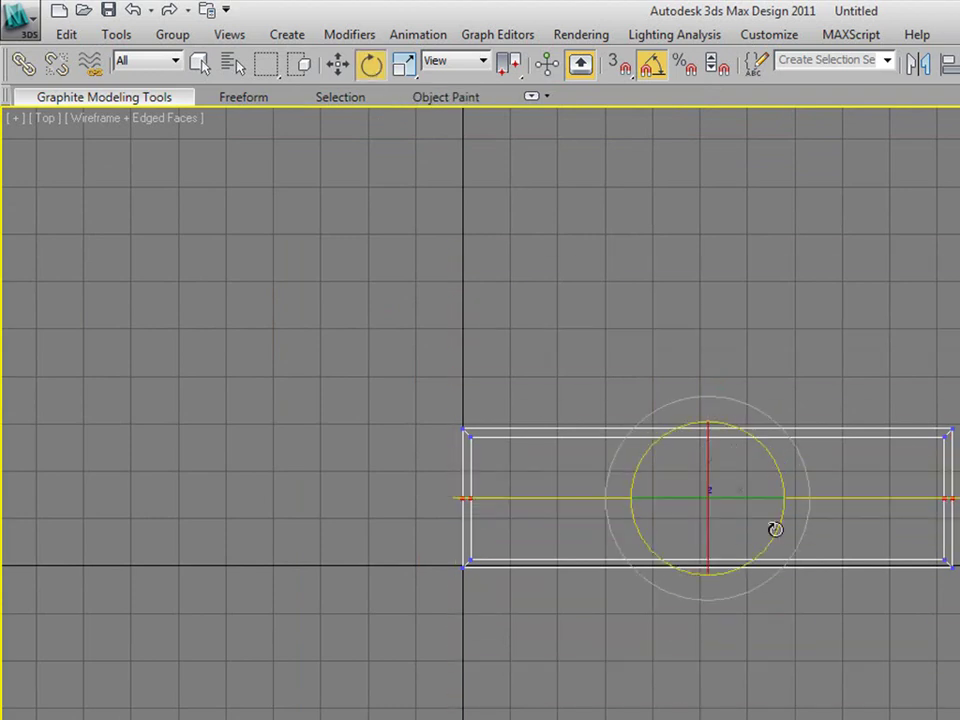
mouse_move(801, 527)
left_mouse_down()
mouse_move(805, 491)
mouse_move(778, 430)
left_mouse_up()
key("w")
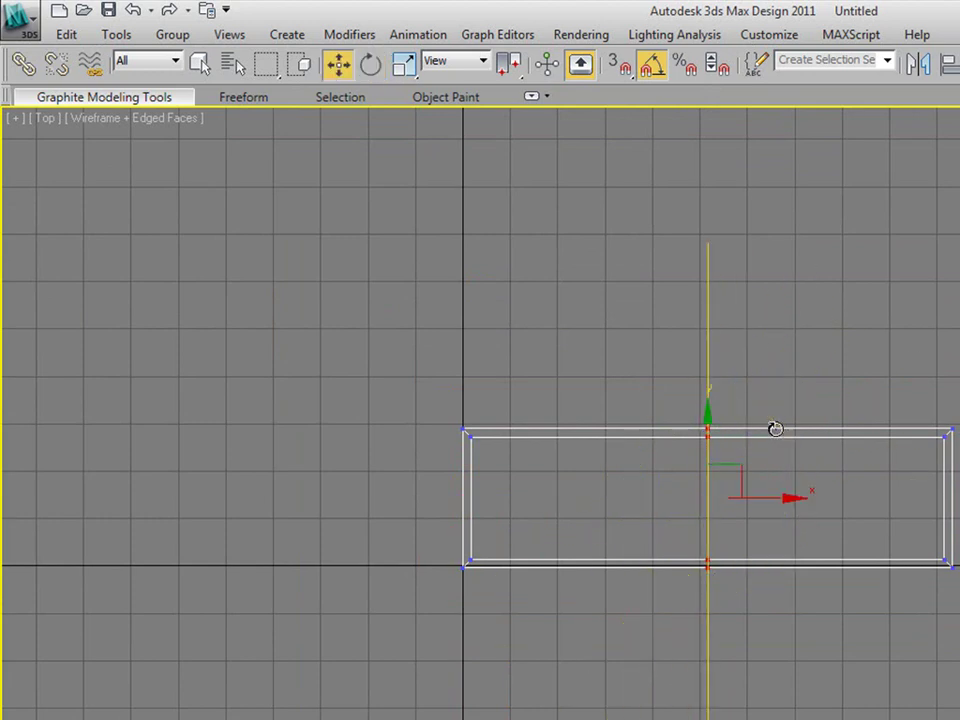
Slice the box repeatedly, moving the plane from its left end toward the right end.
left_click_drag(777, 497, 550, 495)
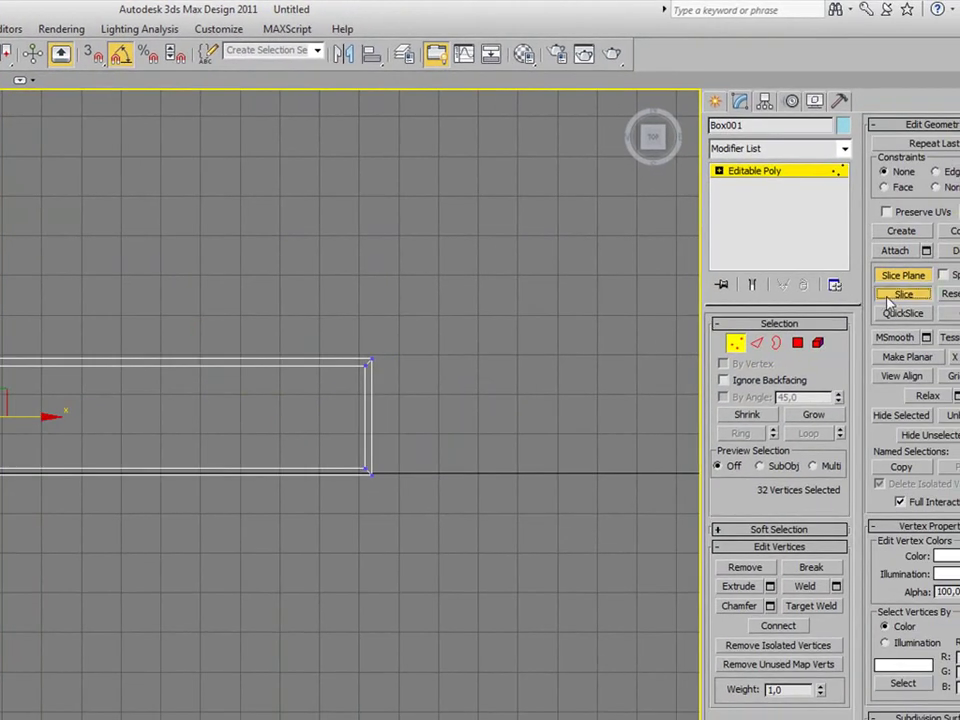
left_click(909, 294)
left_click_drag(29, 415, 214, 414)
left_click(906, 294)
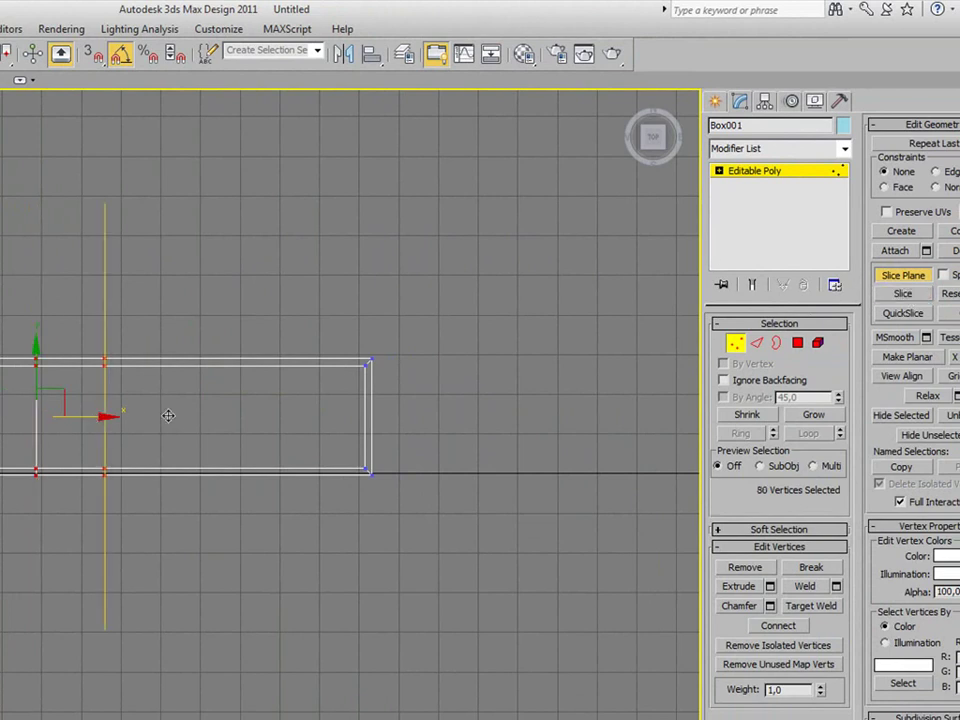
left_click(903, 294)
left_click_drag(205, 418, 332, 420)
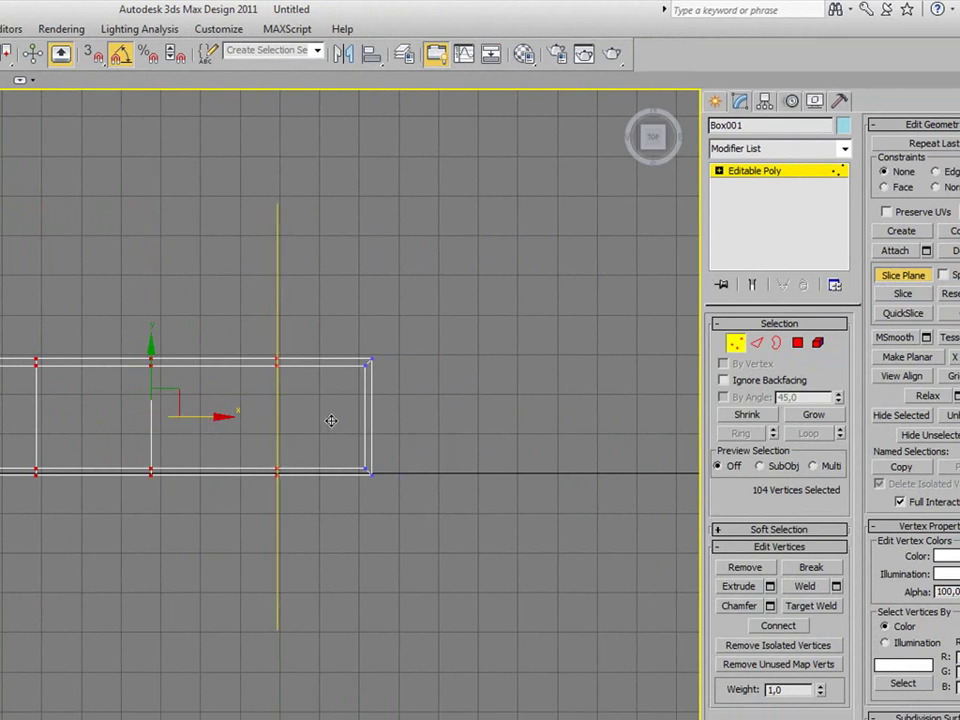
left_click(920, 301)
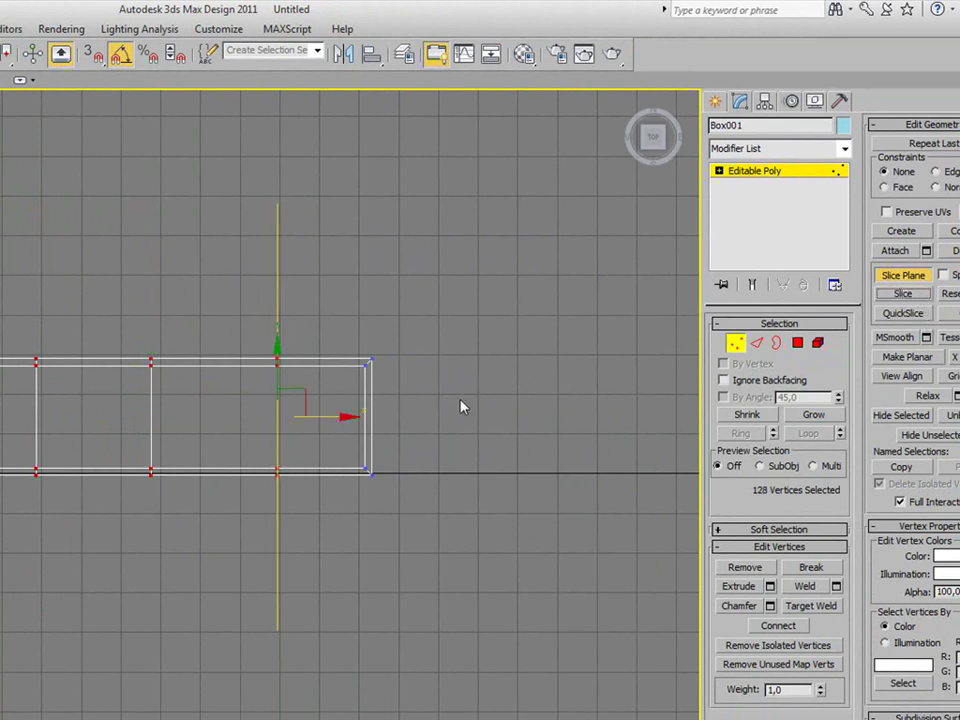
left_click_drag(332, 413, 407, 411)
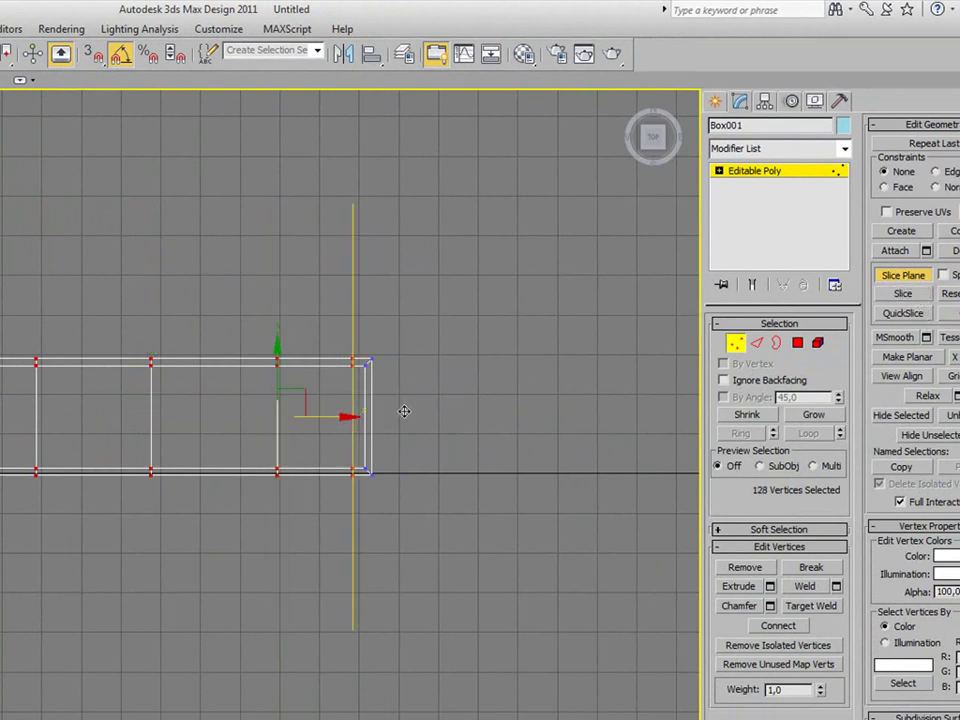
left_click(895, 297)
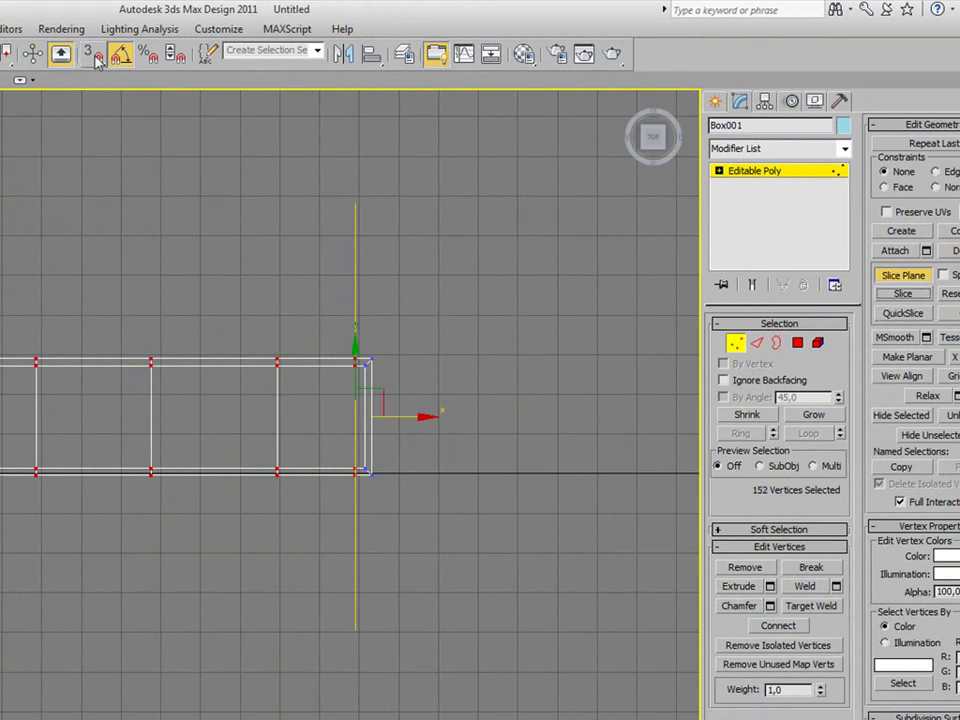
key("e")
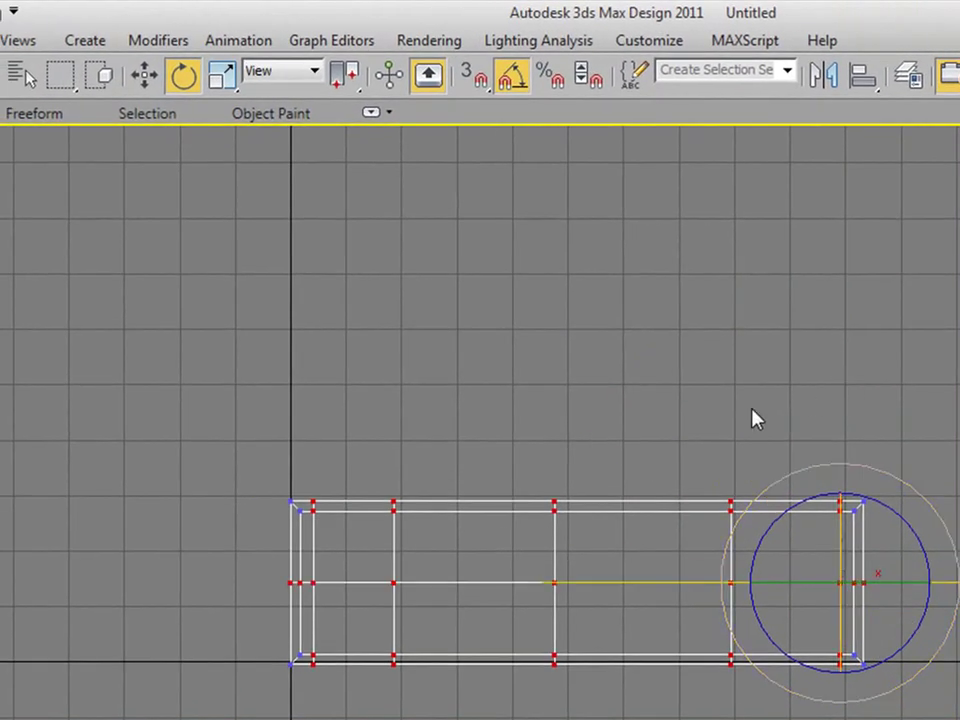
Move the turned slice plane across the box, slicing lengthwise at each new position.
left_click(144, 74)
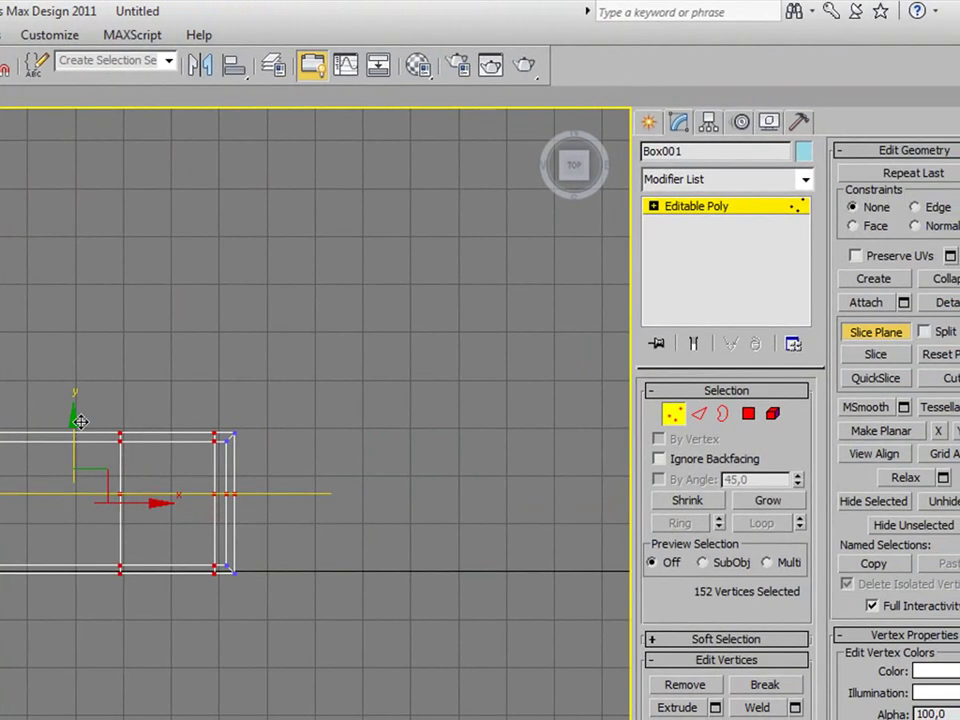
left_click_drag(85, 420, 90, 379)
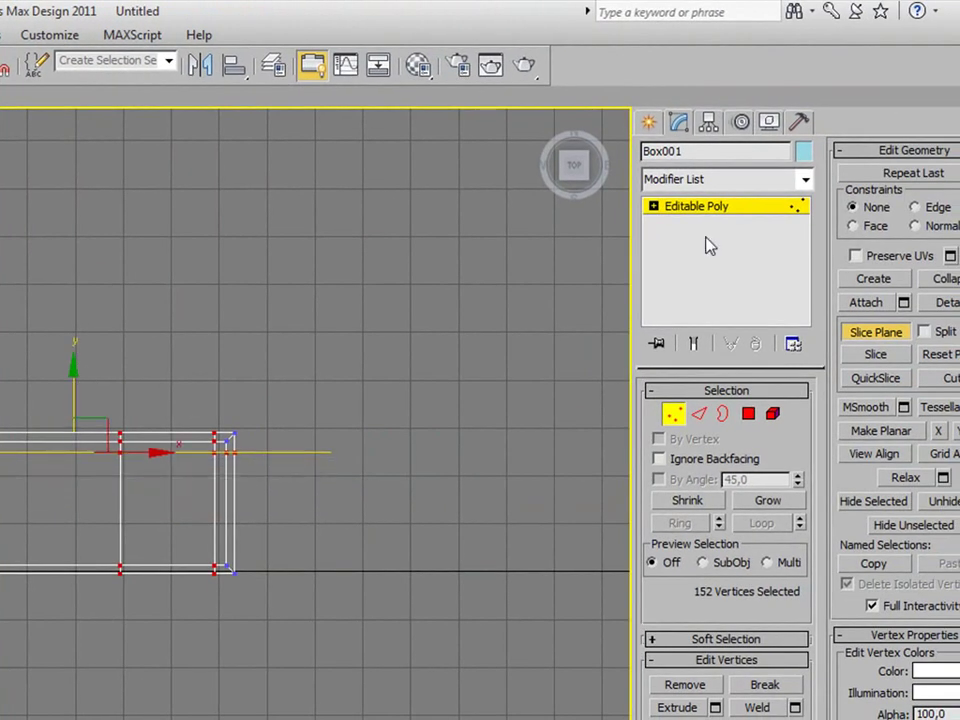
left_click(872, 354)
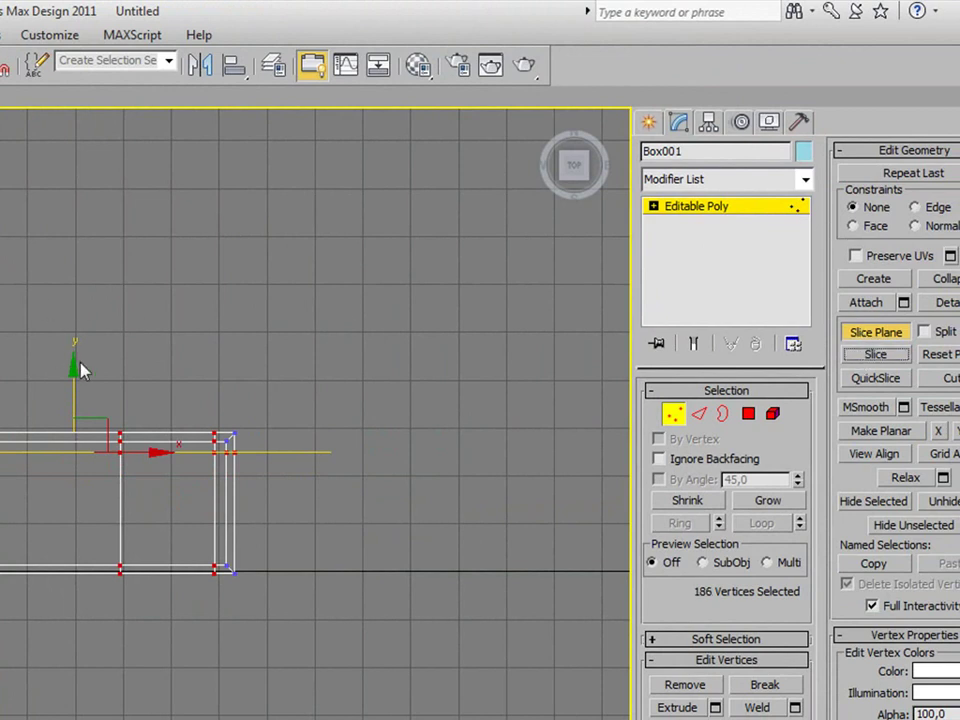
left_click_drag(70, 367, 69, 420)
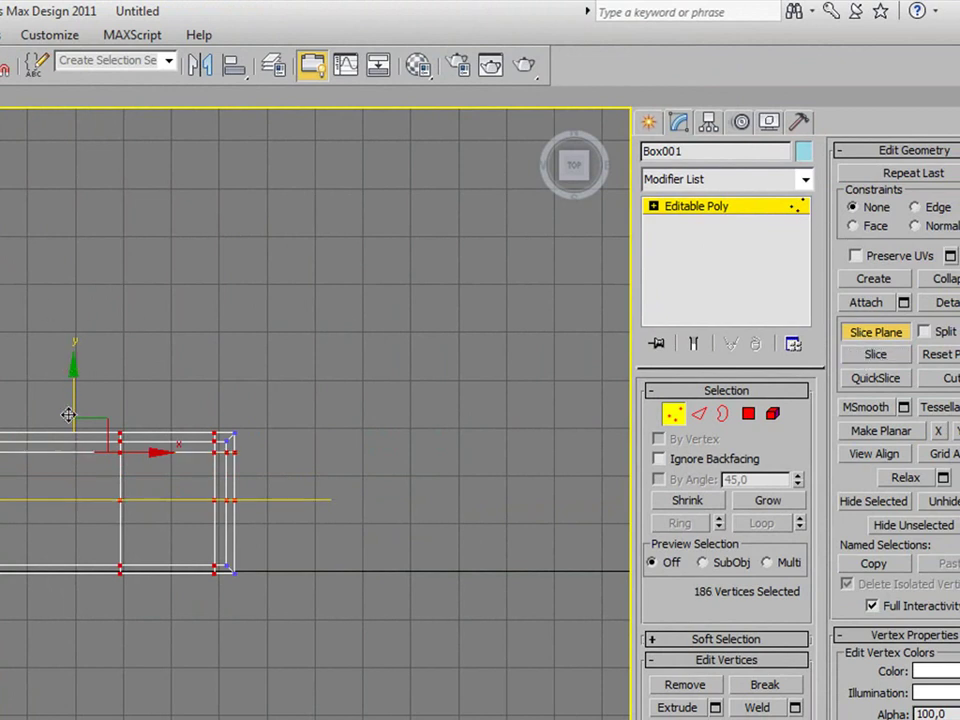
left_click(898, 354)
left_click_drag(74, 426, 68, 476)
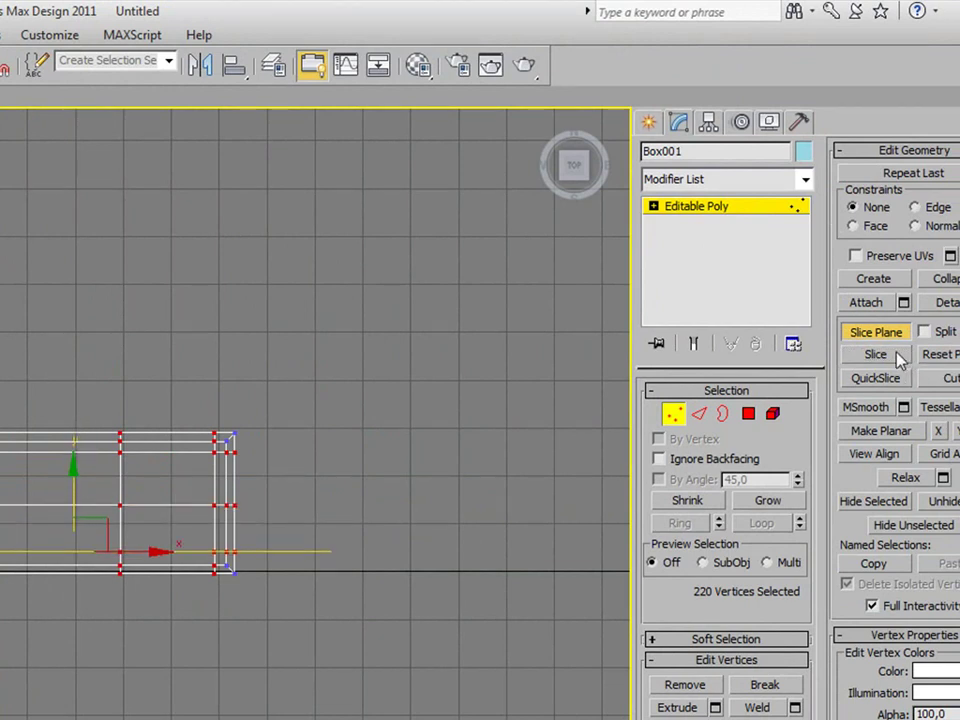
mouse_move(184, 418)
middle_mouse_down("alt")
mouse_move(180, 456)
mouse_move(198, 422)
middle_mouse_up("alt")
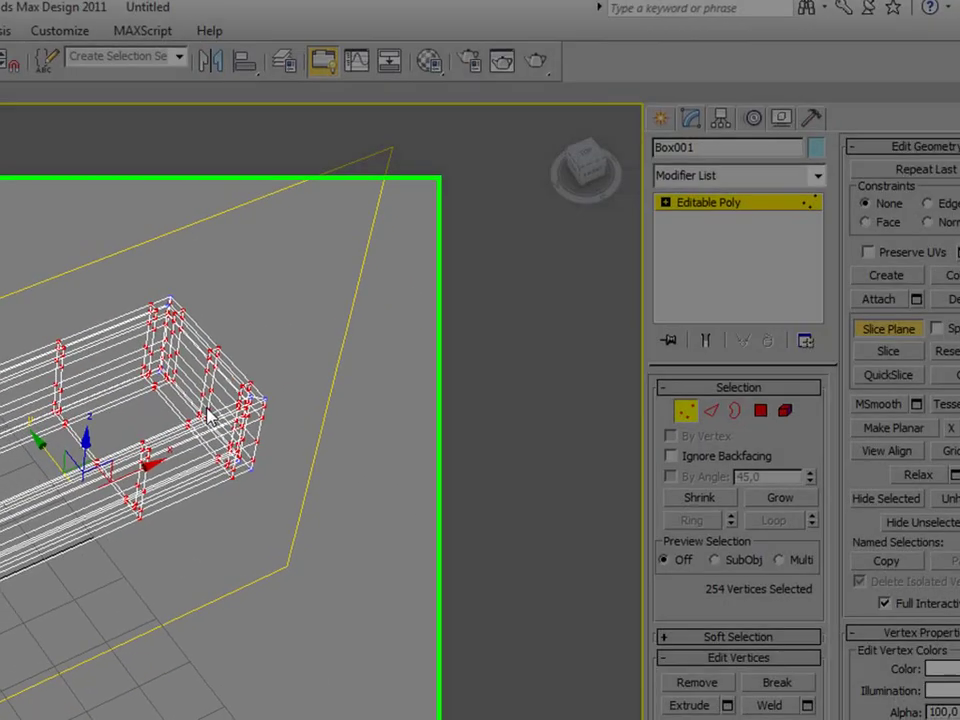
Switch to shaded view, enable Use NURMS Subdivision on the box, and render a production image.
key("F3")
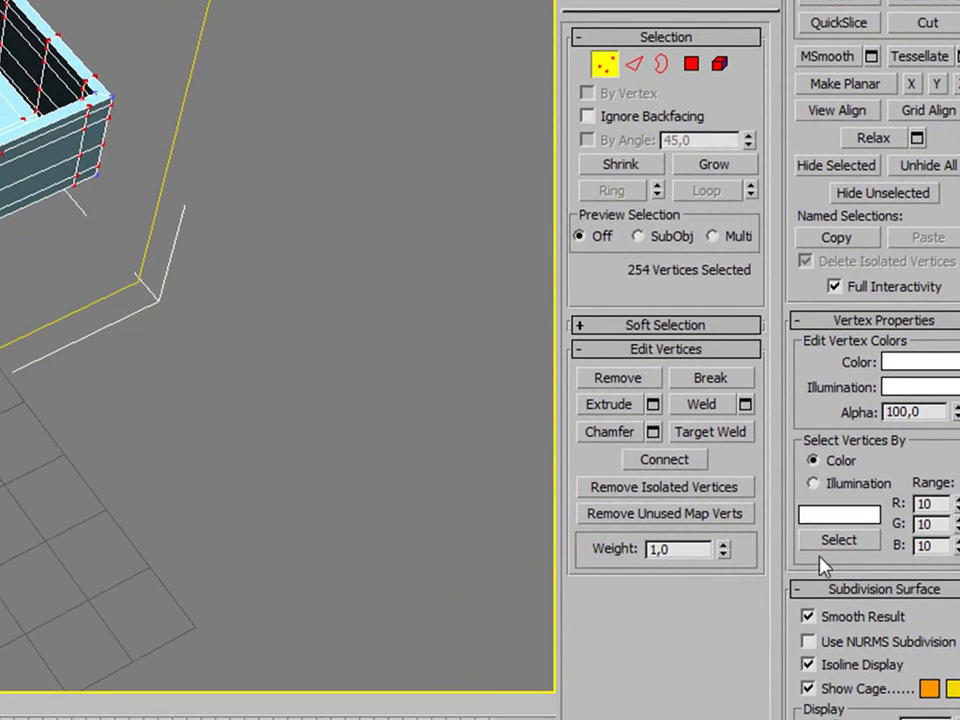
left_click(808, 642)
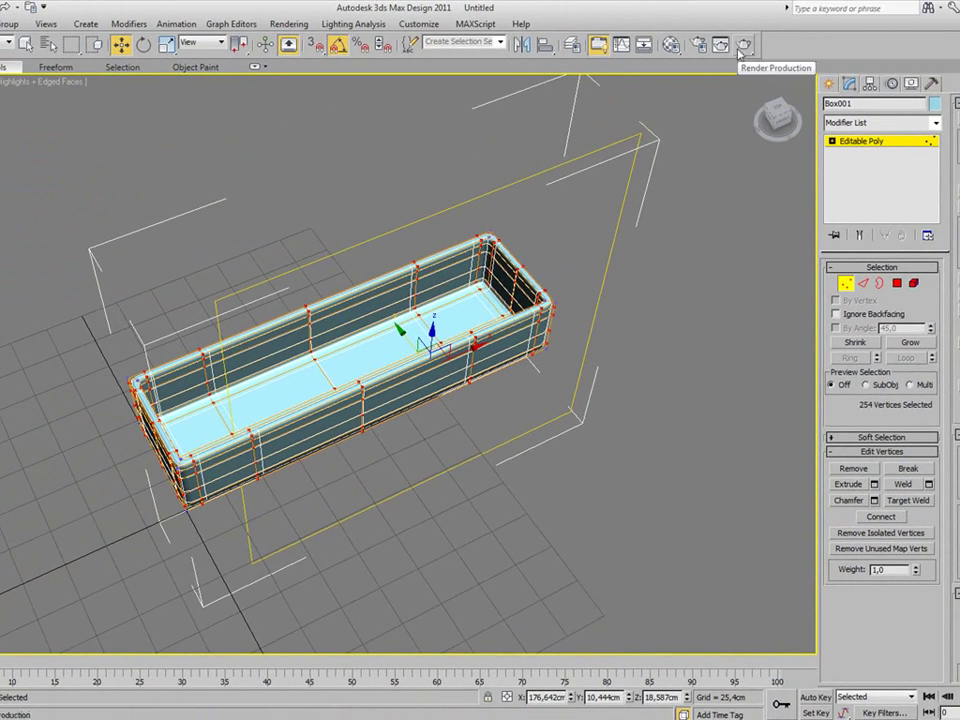
left_click(742, 47)
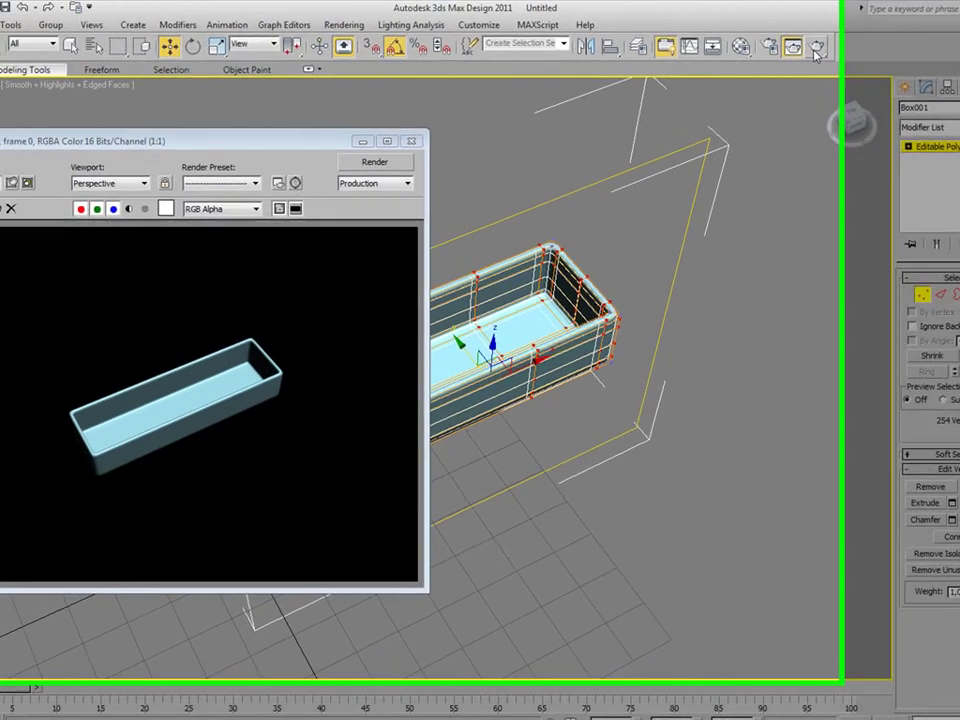
Zoom in and out on the rendered frame, then close the render window.
scroll(272, 411, "up", 1)
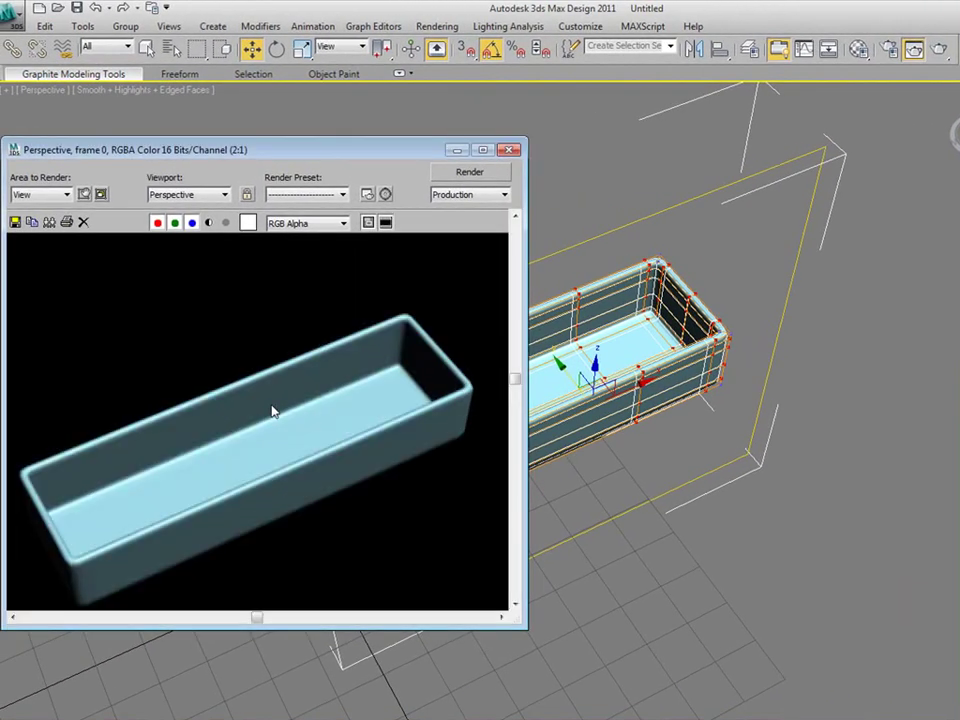
scroll(268, 423, "down", 1)
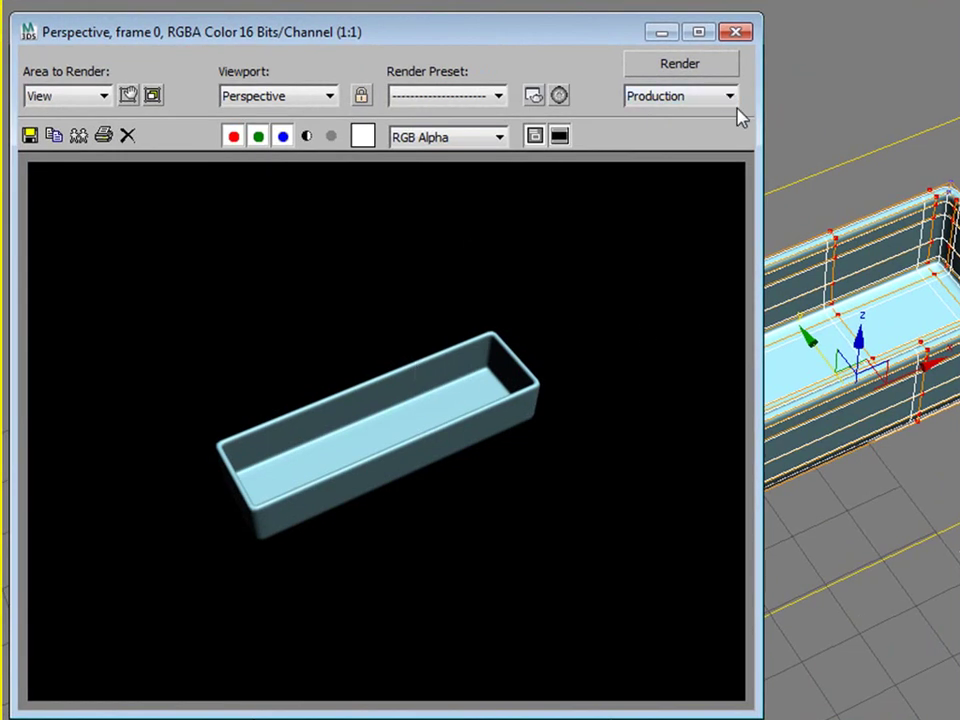
left_click(733, 35)
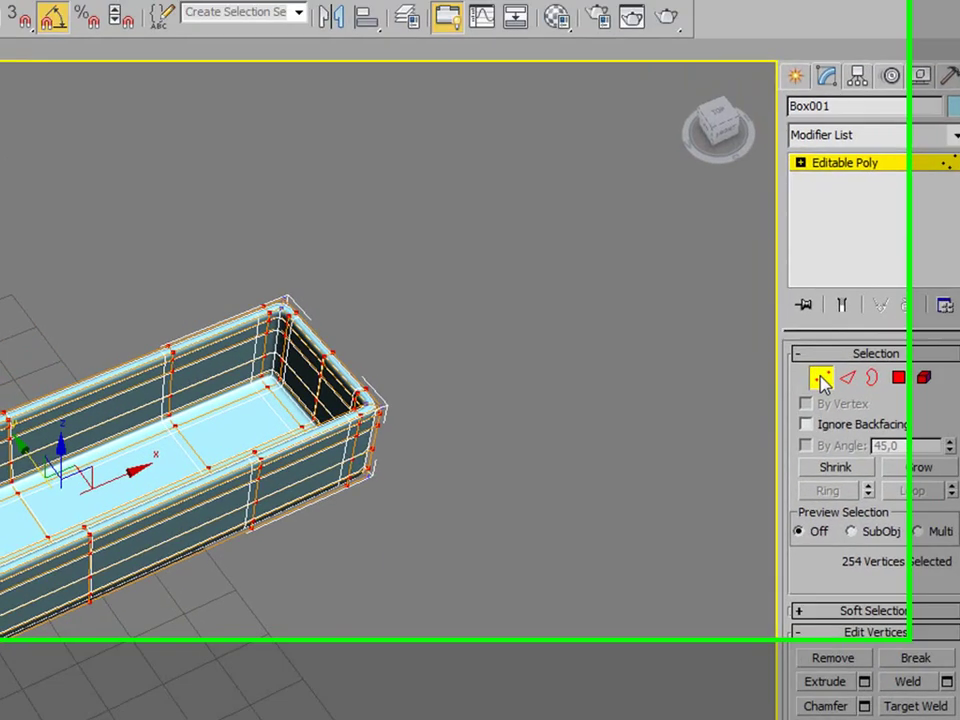
Leave vertex mode, flip the tray 180° about X, and lift it higher in the scene.
left_click(928, 222)
left_click(435, 278)
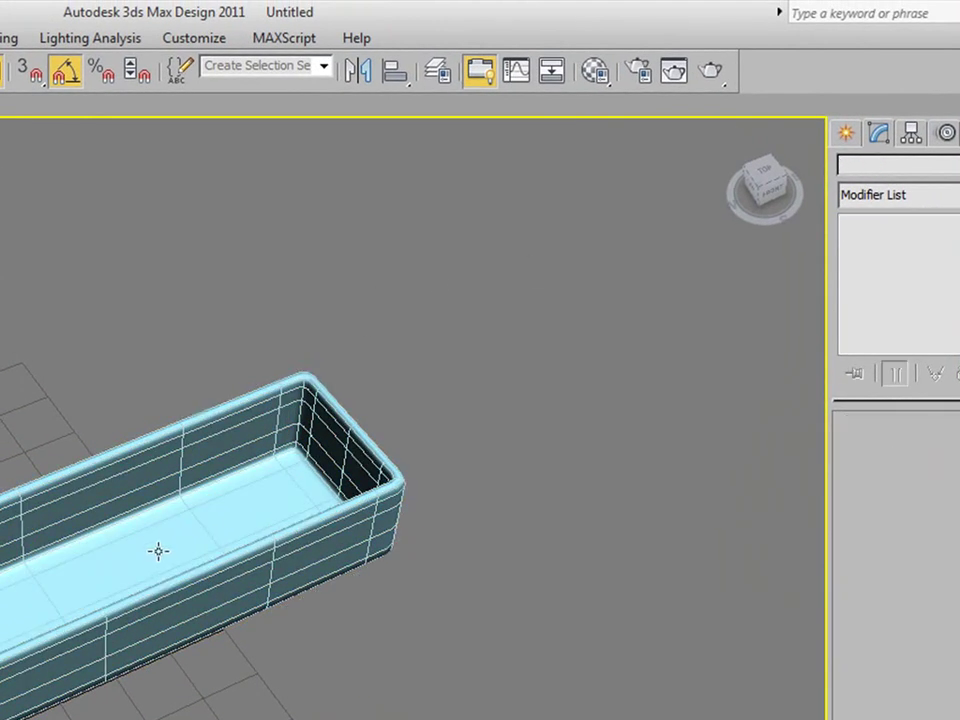
middle_click_drag(156, 551, 43, 489)
middle_click_drag(579, 411, 624, 414)
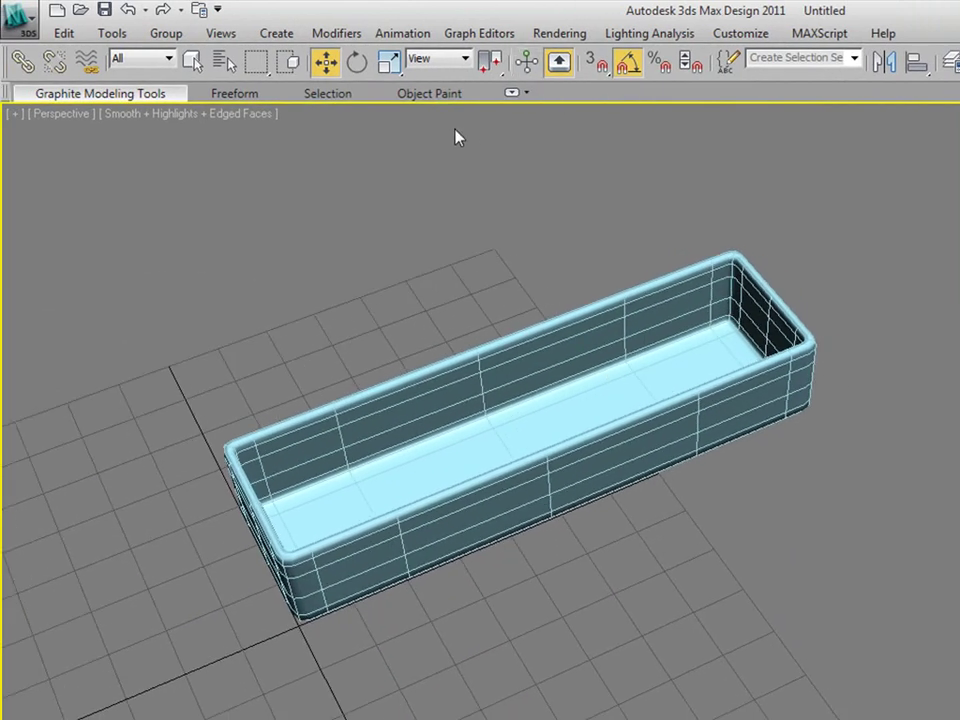
left_click(497, 361)
key("e")
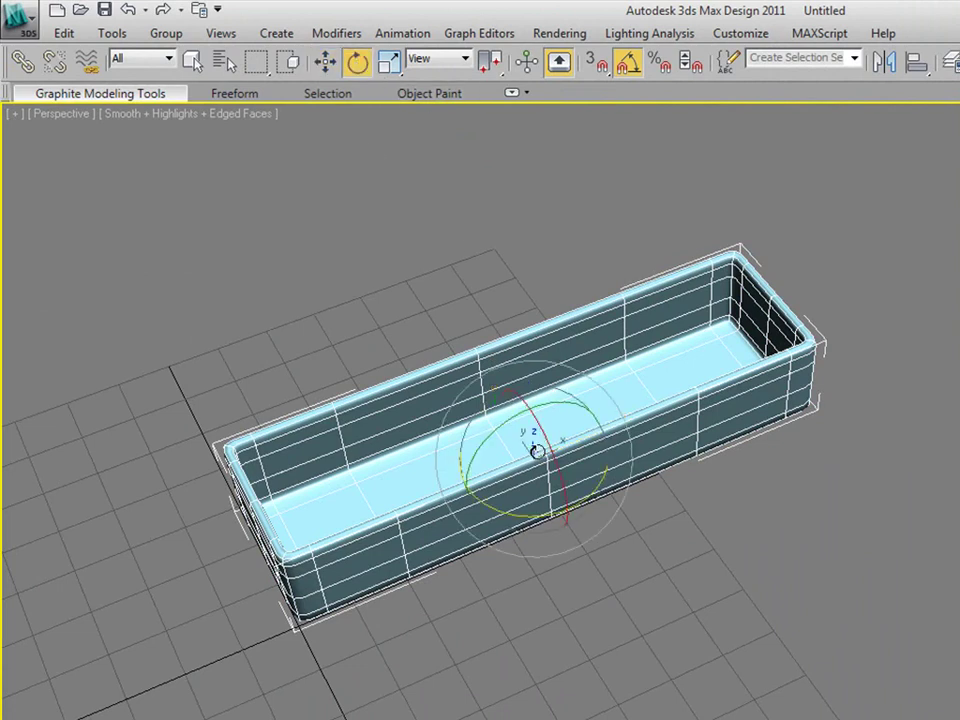
mouse_move(514, 392)
left_mouse_down()
mouse_move(556, 452)
mouse_move(597, 573)
mouse_move(596, 562)
left_mouse_up()
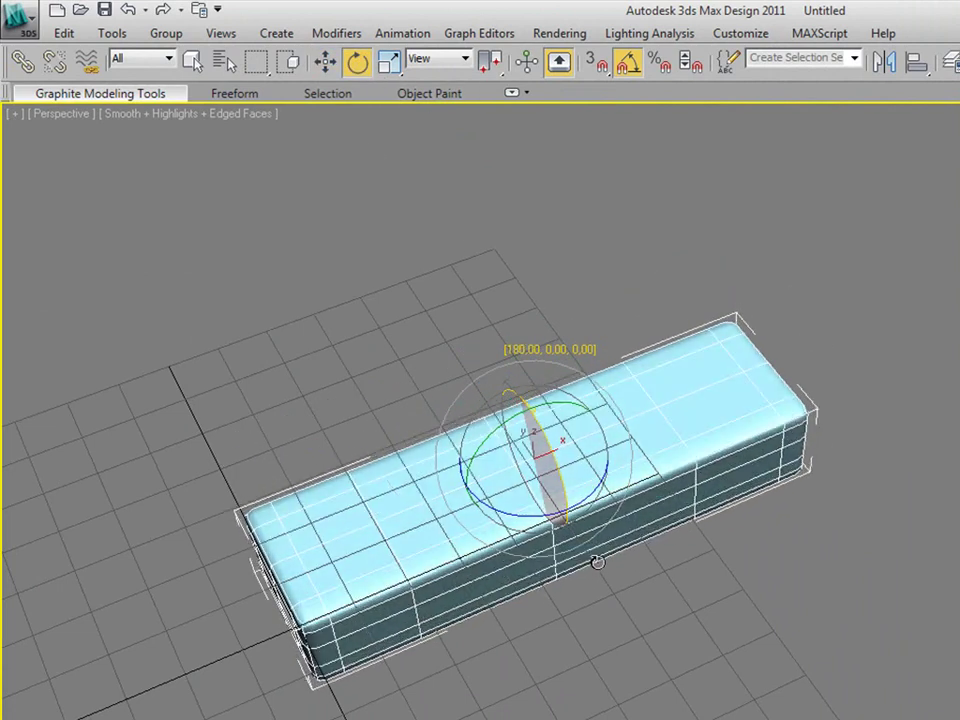
key("w")
left_click_drag(527, 420, 490, 236)
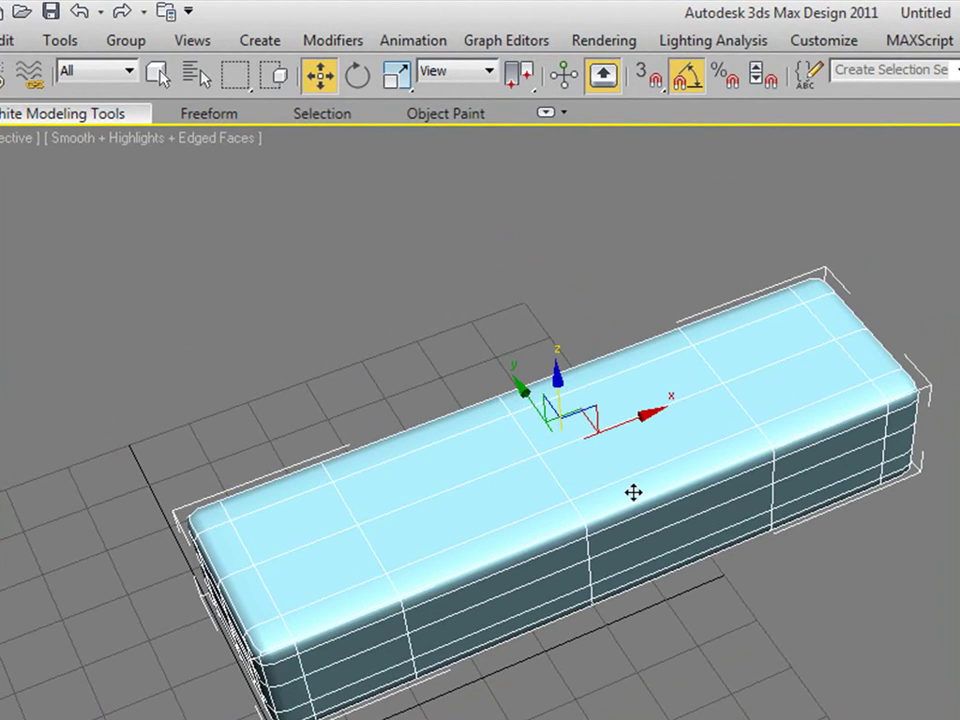
middle_click_drag(633, 492, 632, 522)
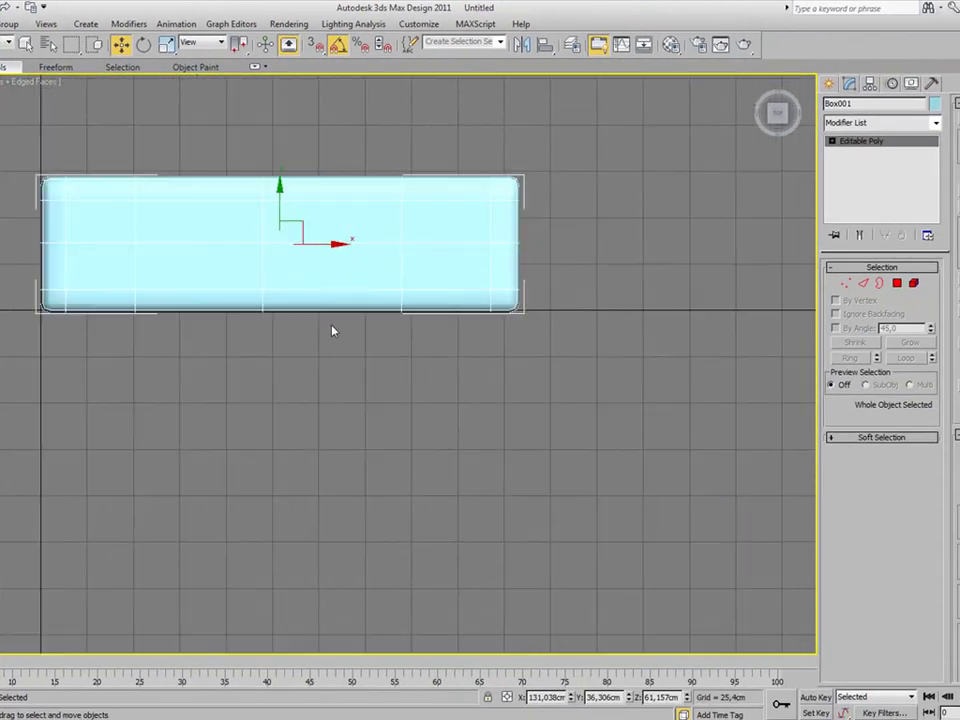
In wireframe, draw a standard Box in the top view just inside the tray's outline.
middle_click_drag(333, 331, 281, 329)
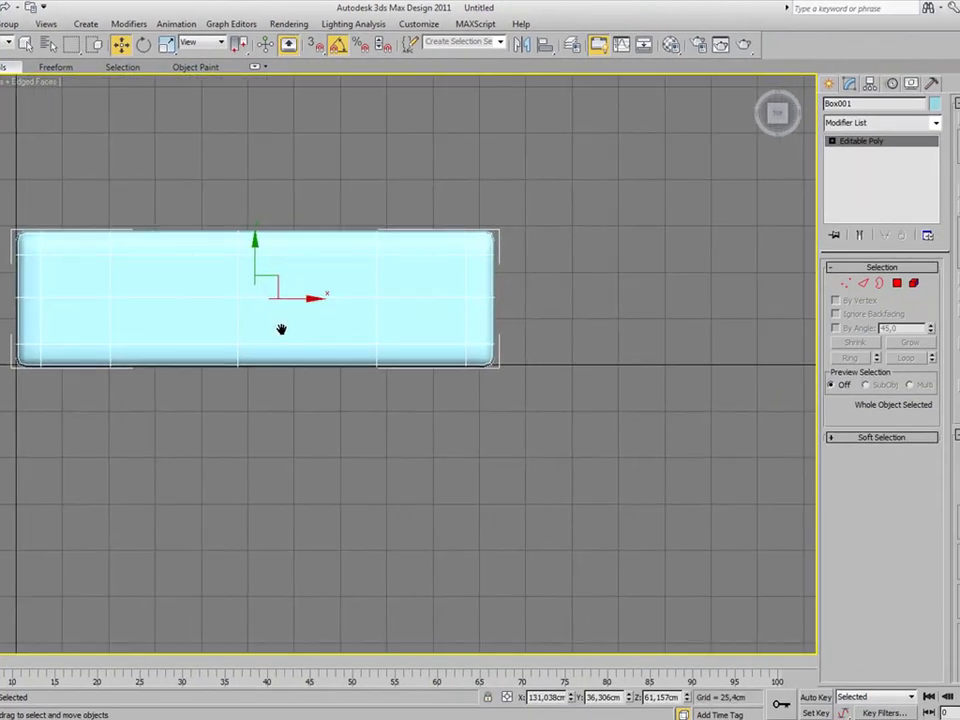
key("F3")
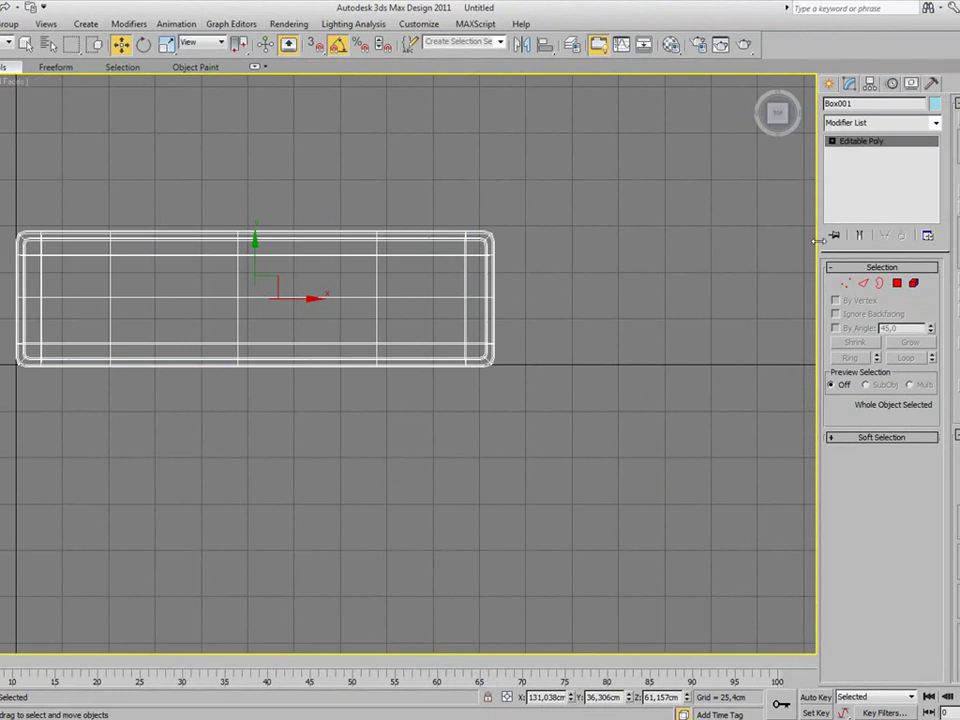
left_click(829, 85)
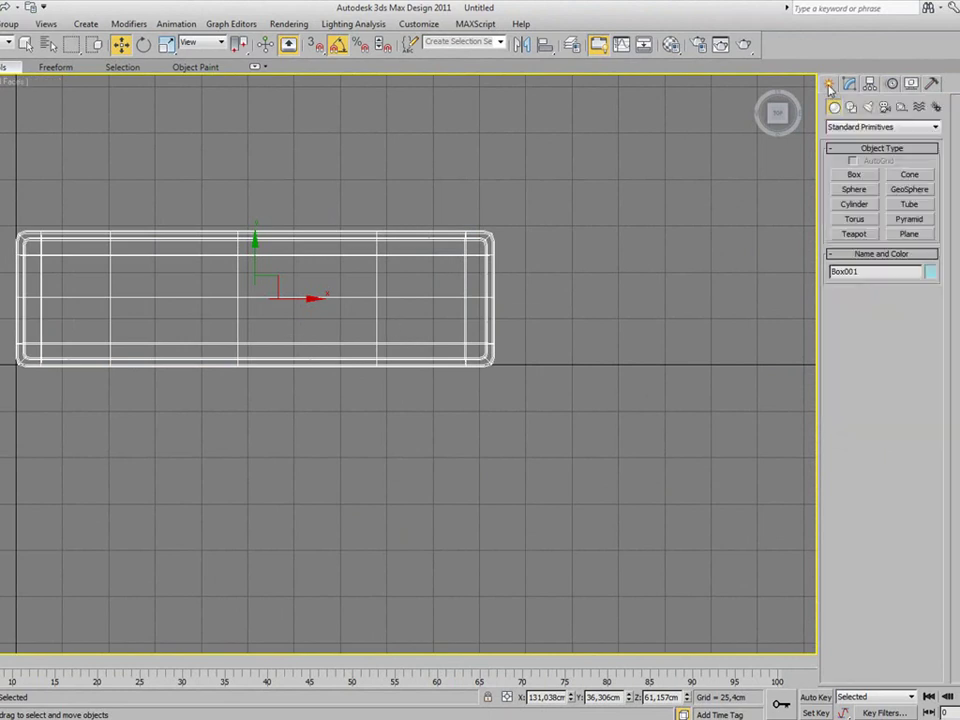
left_click(853, 175)
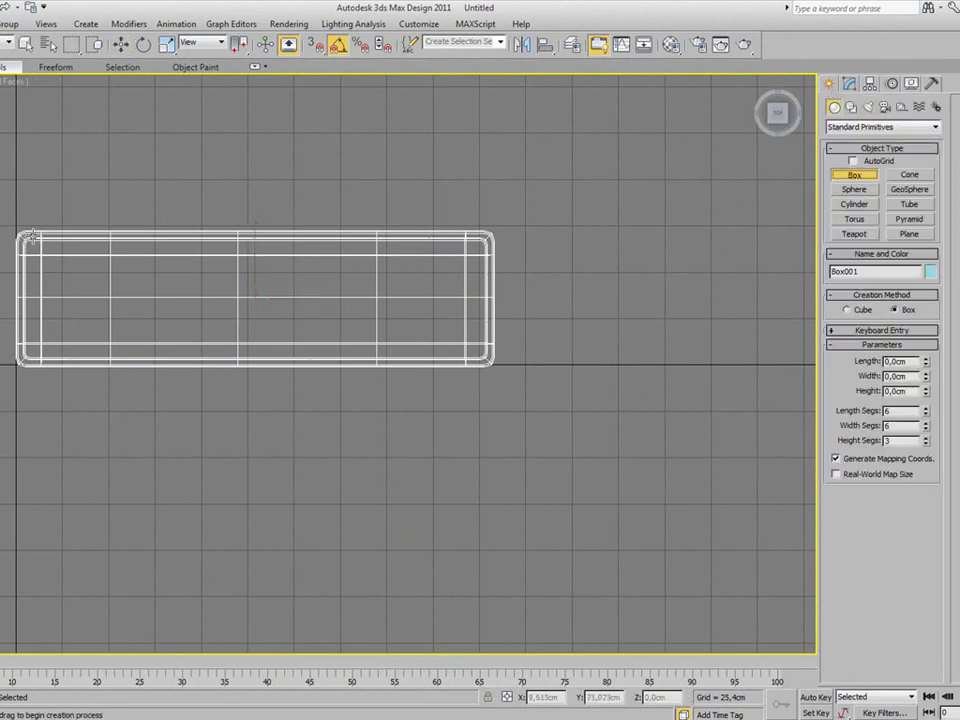
scroll(74, 317, "up", 1)
scroll(80, 300, "up", 2)
scroll(51, 280, "up", 1)
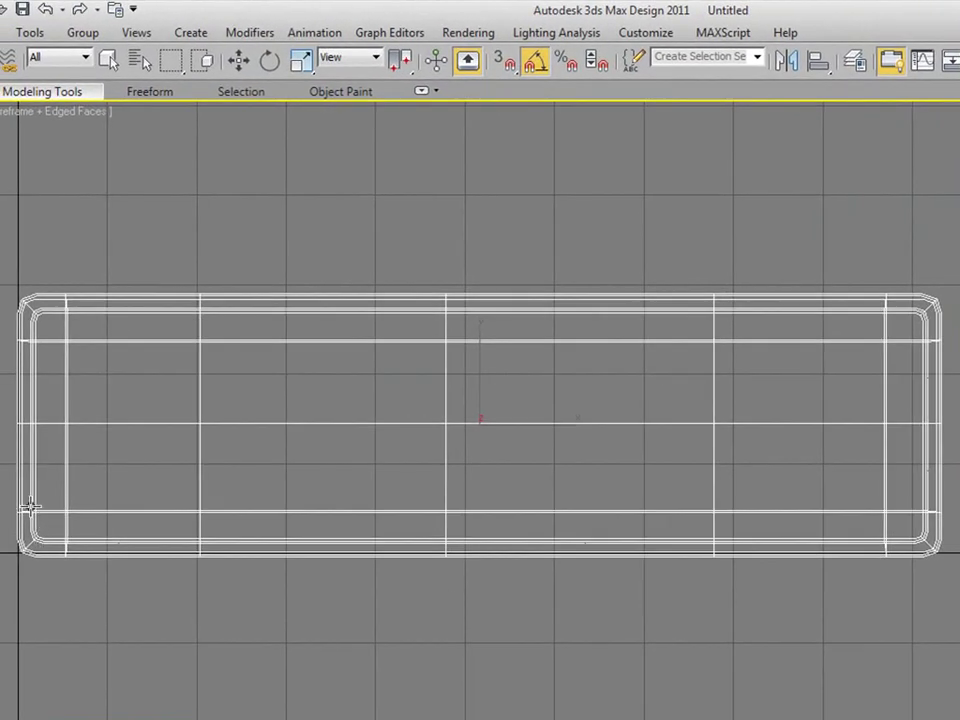
left_click_drag(44, 322, 917, 530)
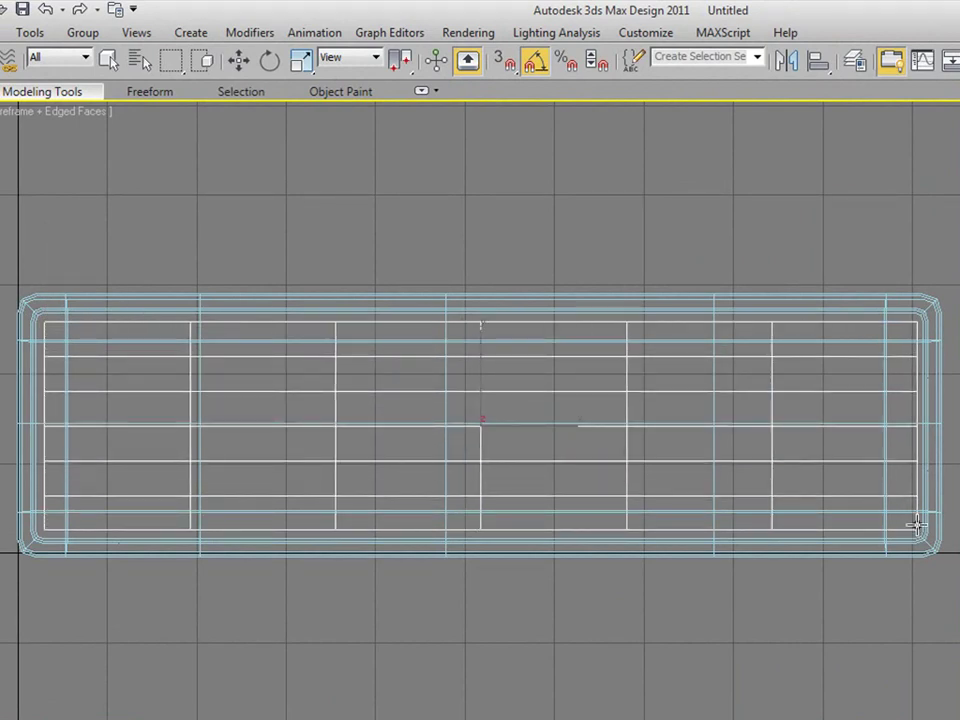
middle_click_drag(776, 426, 508, 514, "alt")
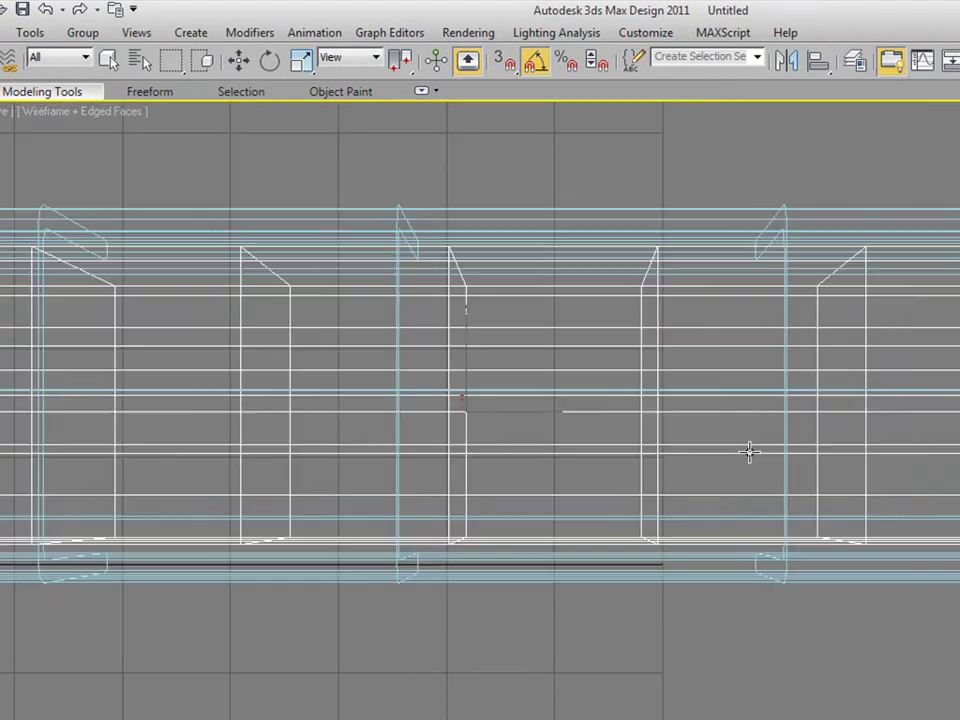
scroll(504, 579, "down", 4)
Restore smooth shading, switch to Move, and orbit and zoom onto the tray resting on the pink base.
mouse_move(450, 530)
middle_mouse_down("alt")
mouse_move(461, 396)
mouse_move(488, 405)
middle_mouse_up("alt")
key("F3")
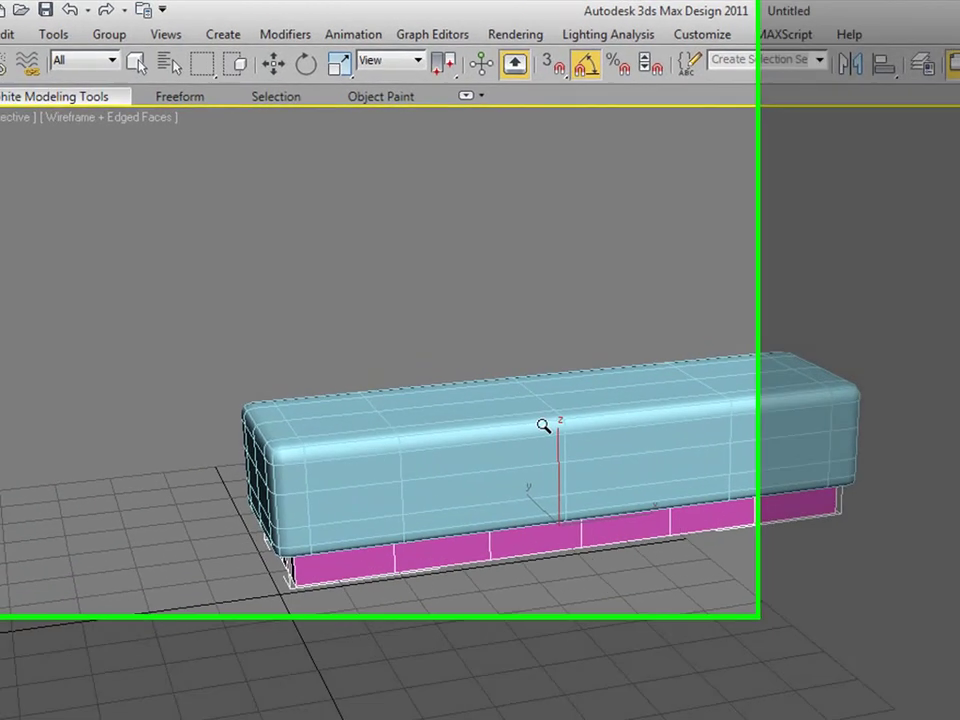
key("w")
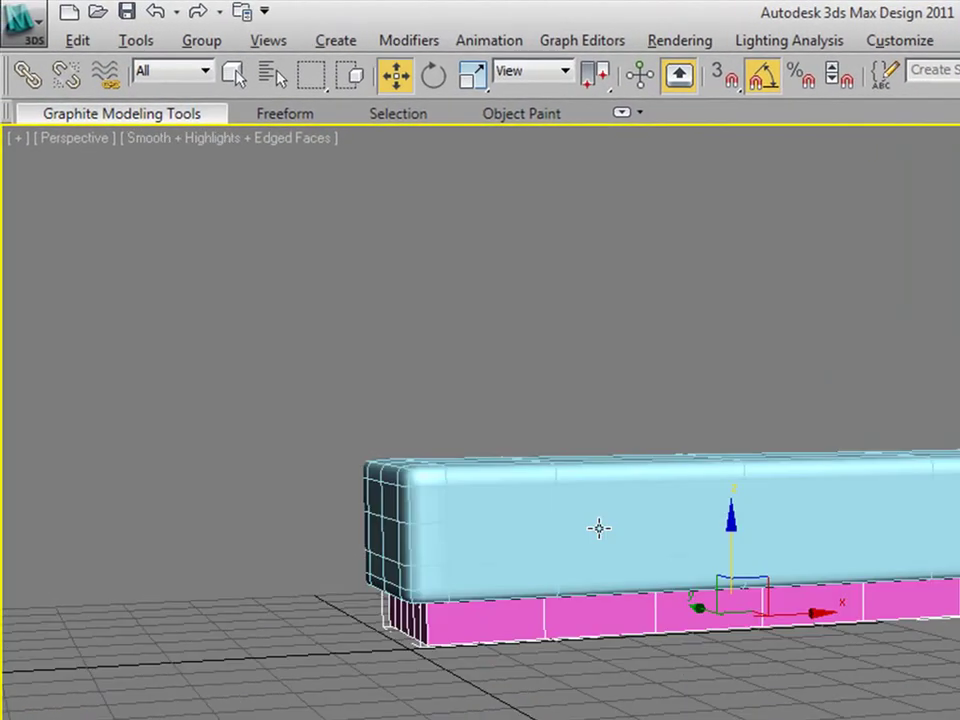
mouse_move(599, 528)
middle_mouse_down("alt")
mouse_move(583, 396)
mouse_move(619, 553)
mouse_move(613, 569)
mouse_move(655, 567)
middle_mouse_up("alt")
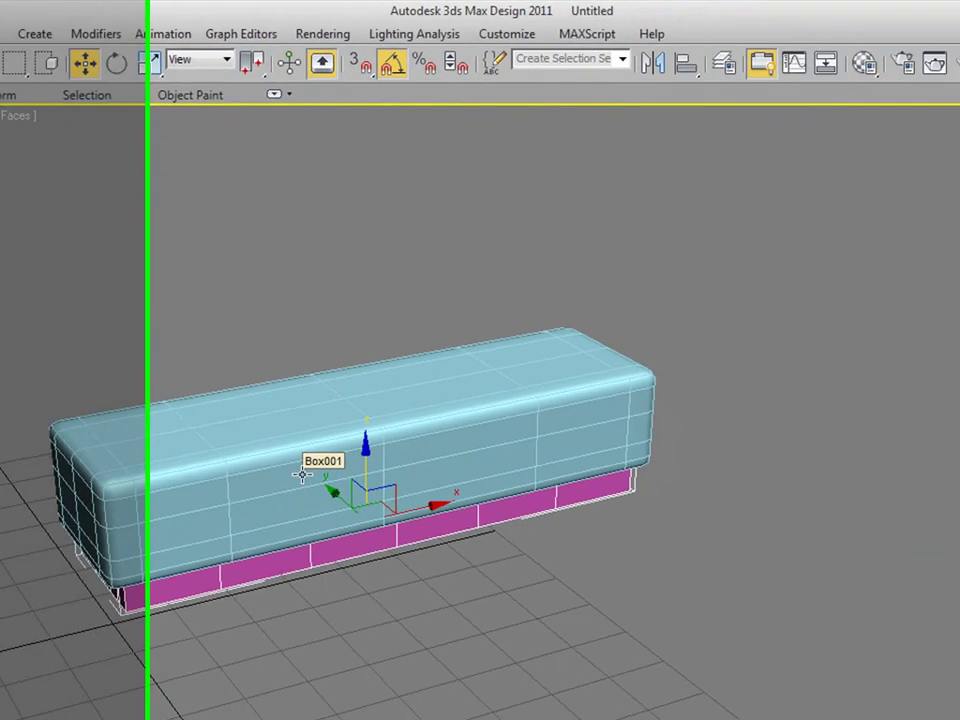
scroll(180, 470, "up", 2)
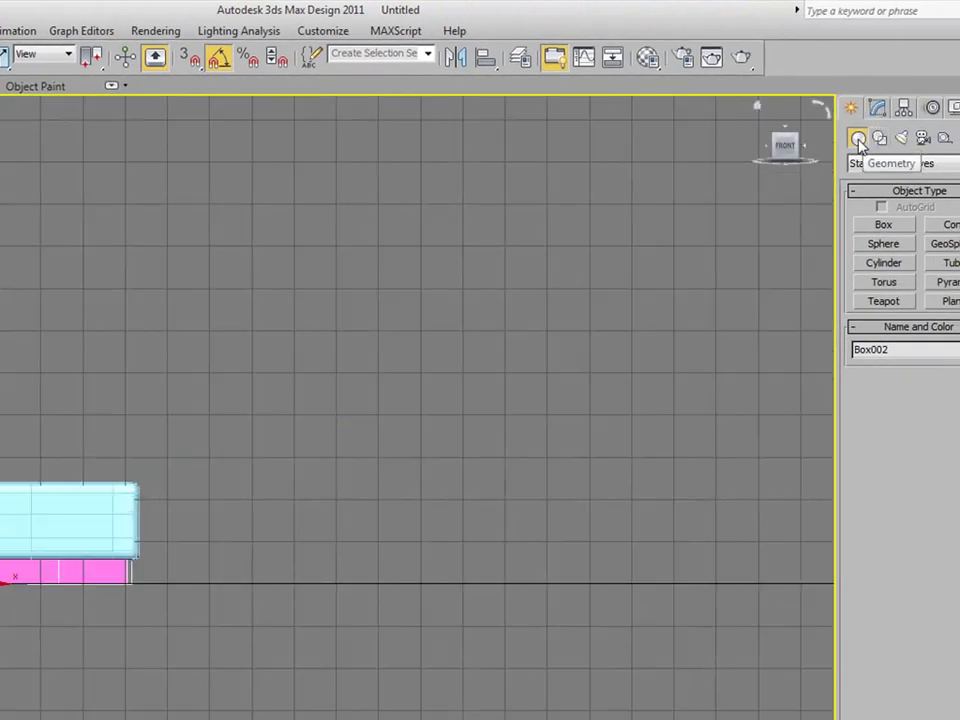
Trace a closed Line spline in the front view: a square panel outline standing on two short legs.
left_click(879, 140)
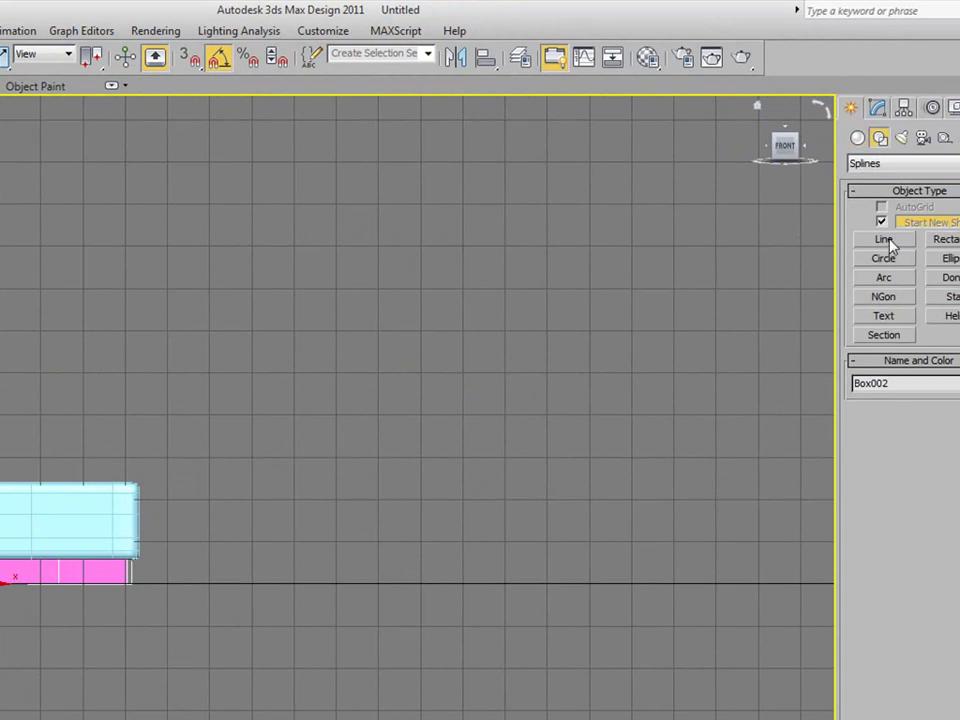
left_click(884, 240)
scroll(257, 465, "up", 1)
scroll(240, 407, "up", 1)
scroll(272, 349, "up", 2)
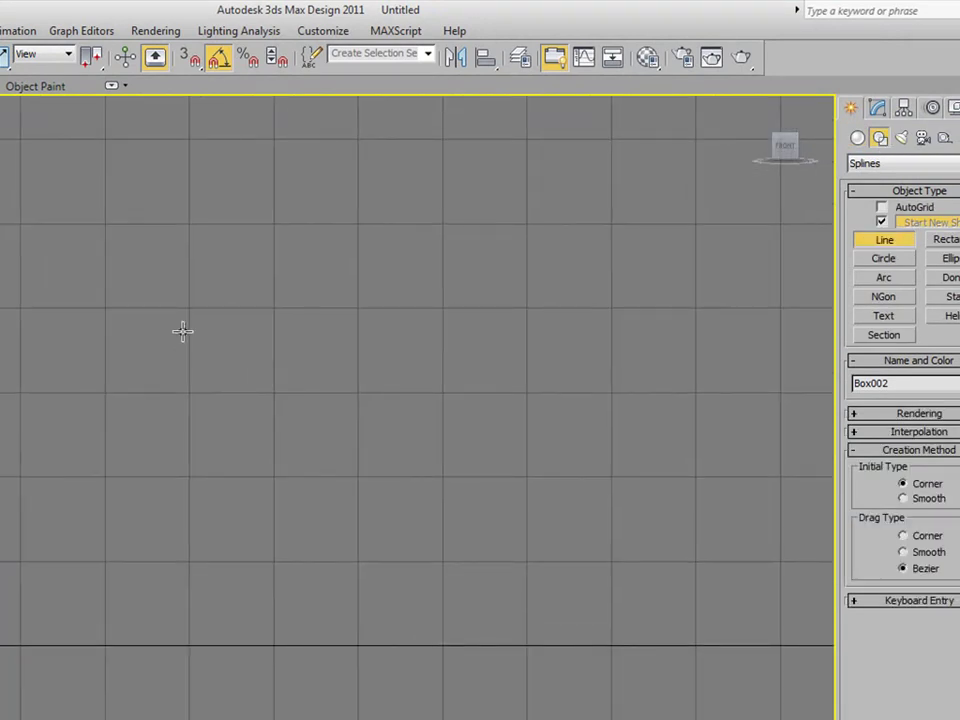
left_click(189, 265)
left_click(190, 481)
left_click(209, 435)
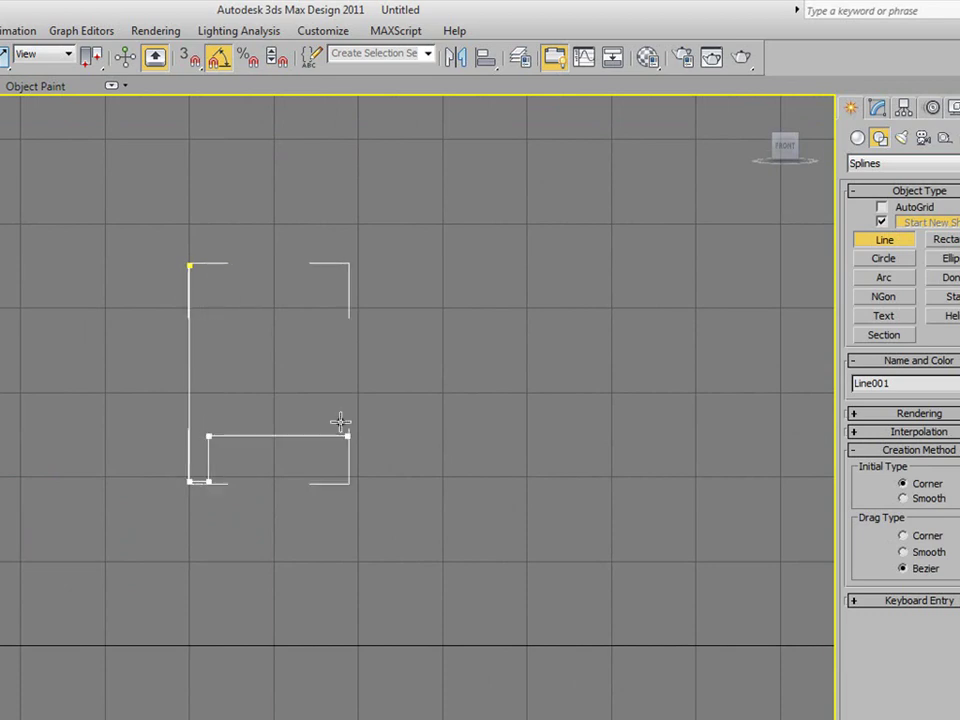
left_click(418, 471)
left_click(435, 467)
left_click(422, 262)
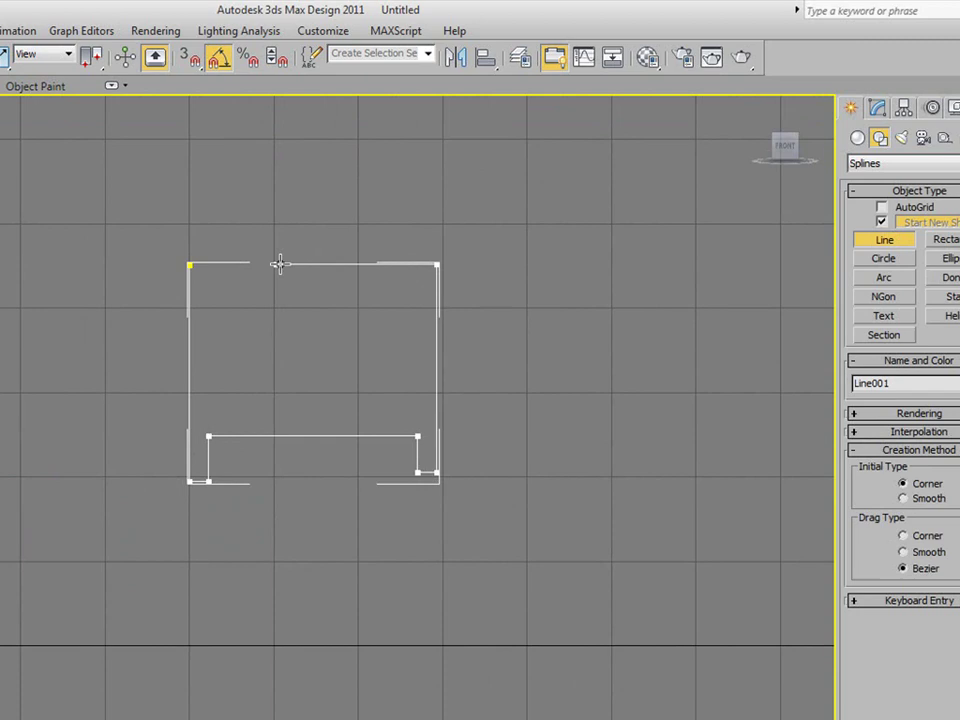
left_click(188, 263)
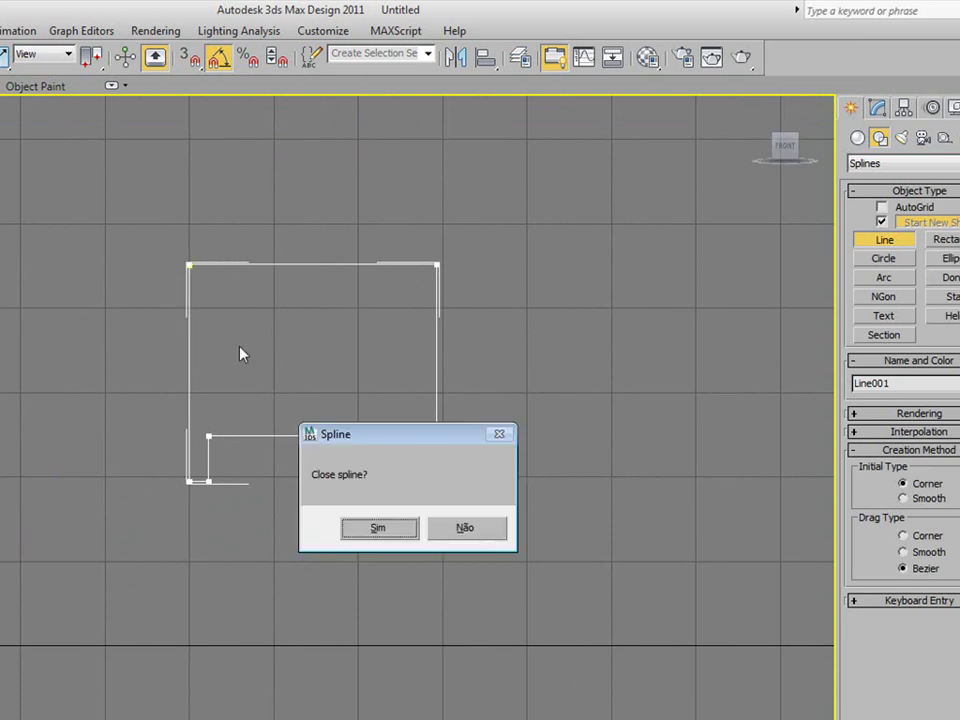
left_click(378, 530)
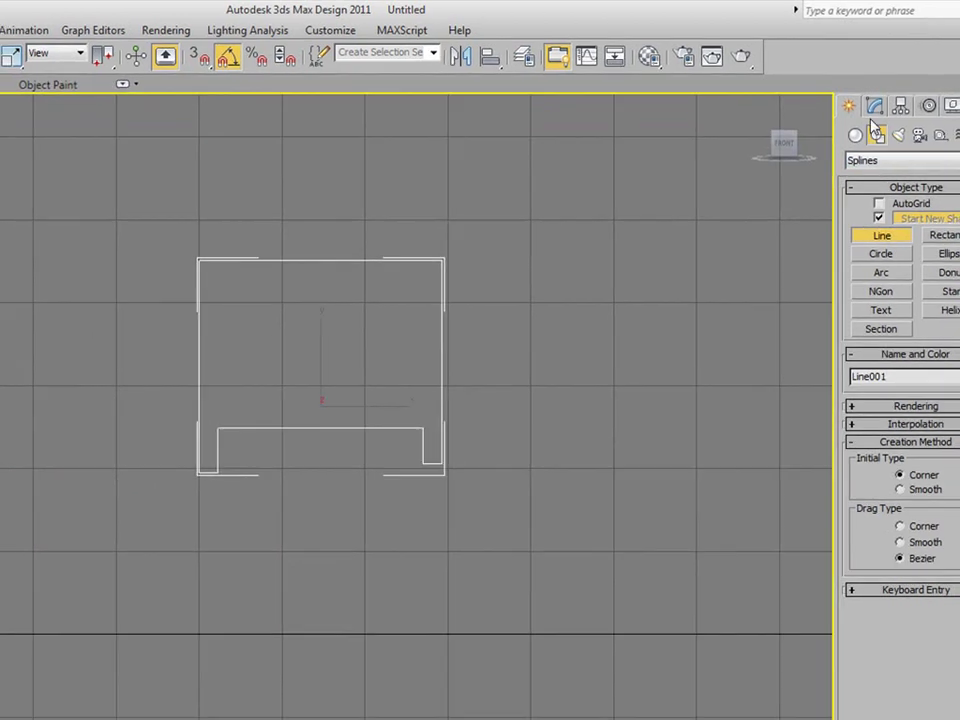
Add an Extrude modifier to Line001 with Amount 5,08cm.
left_click(877, 107)
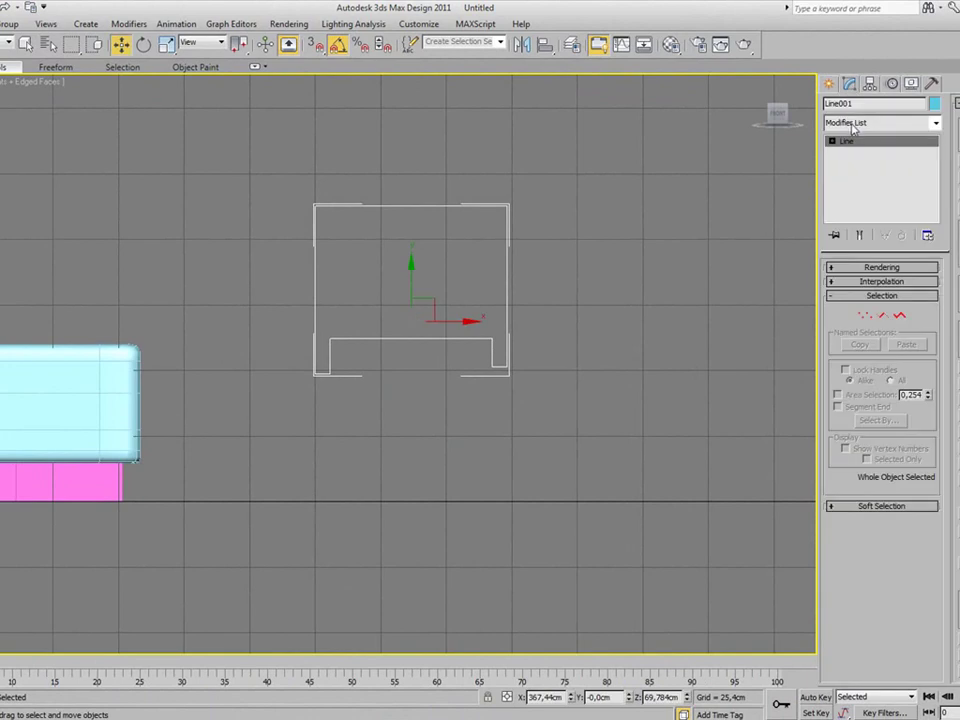
left_click(852, 123)
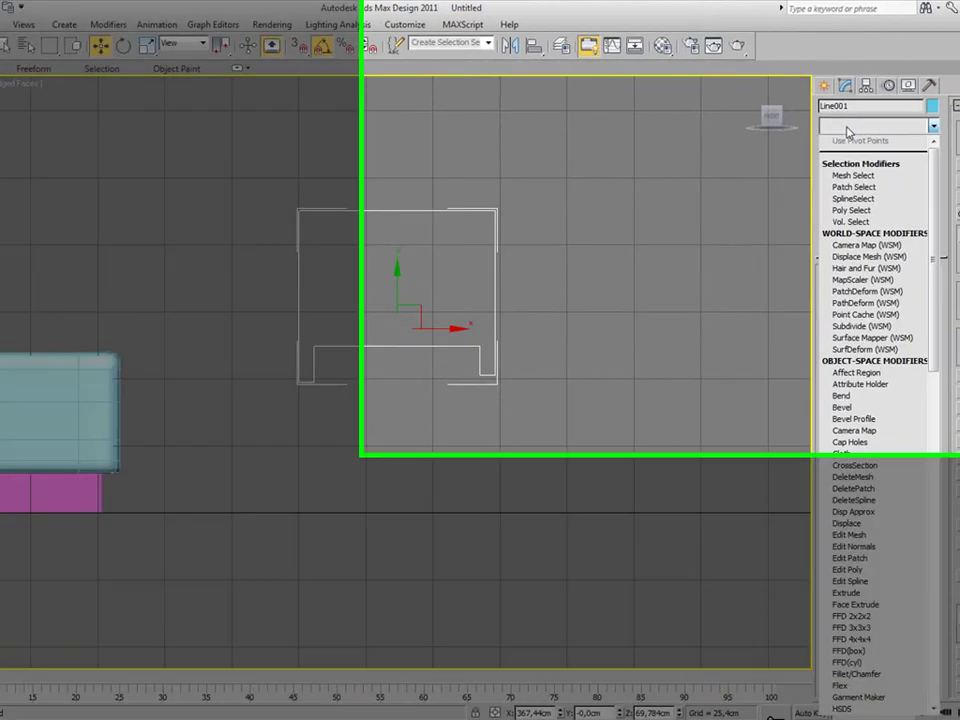
scroll(850, 135, "down", 11)
scroll(850, 138, "down", 1)
scroll(848, 142, "down", 1)
left_click(766, 228)
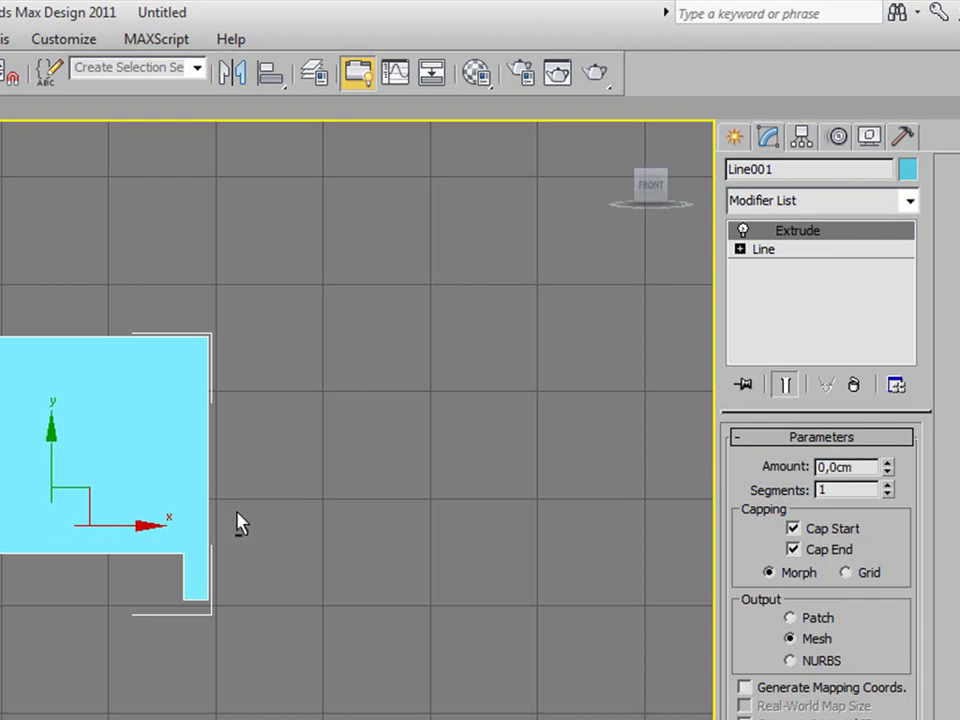
middle_click_drag(236, 519, 145, 517, "alt")
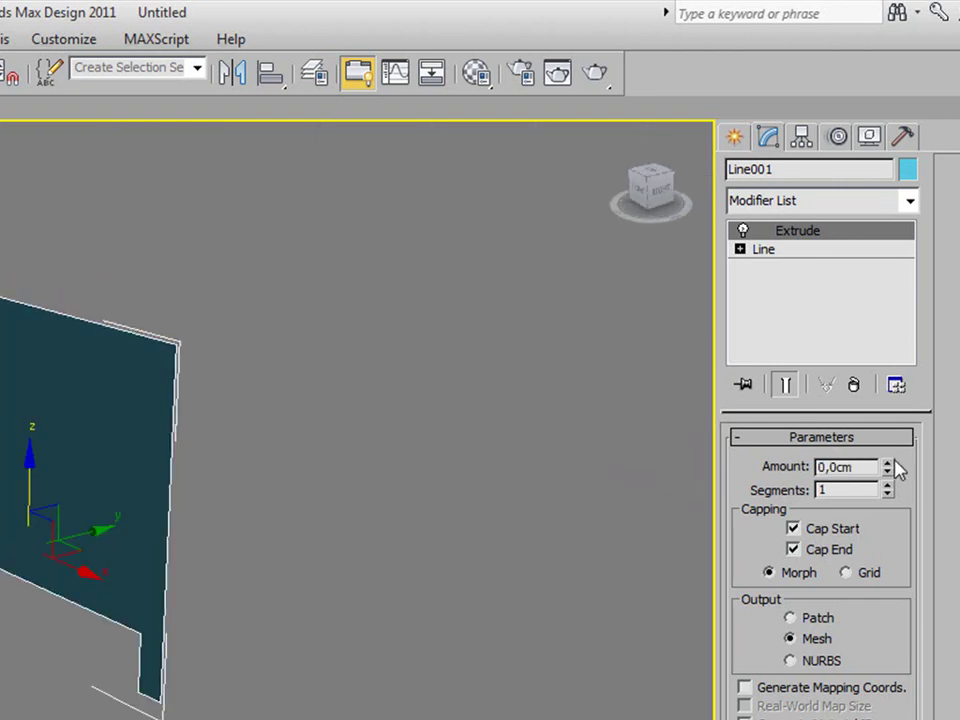
left_click_drag(888, 470, 887, 458)
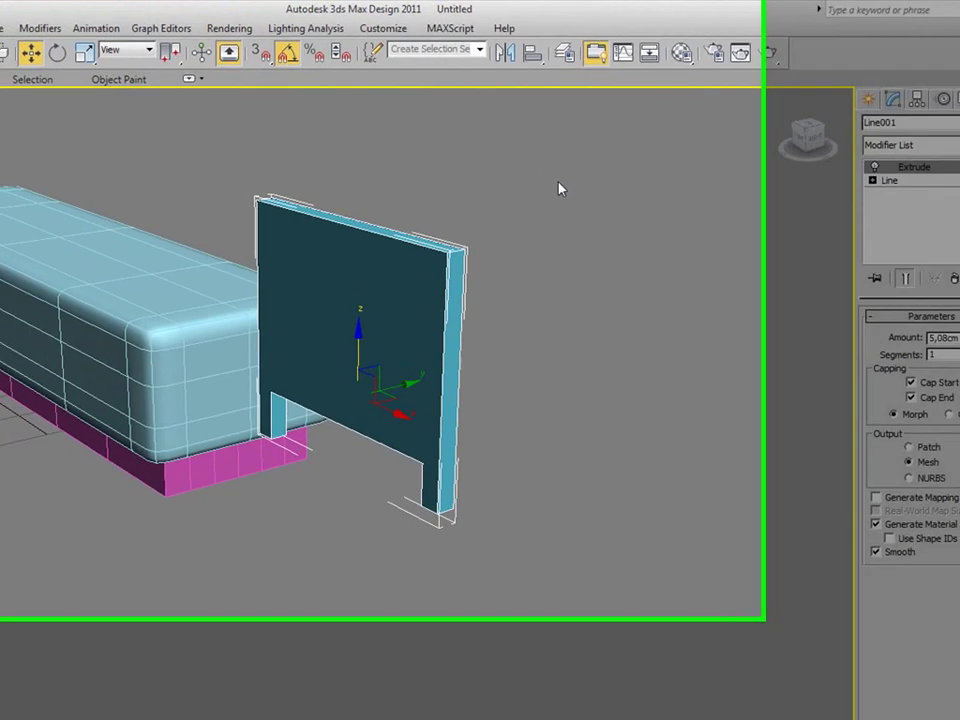
left_click(511, 179)
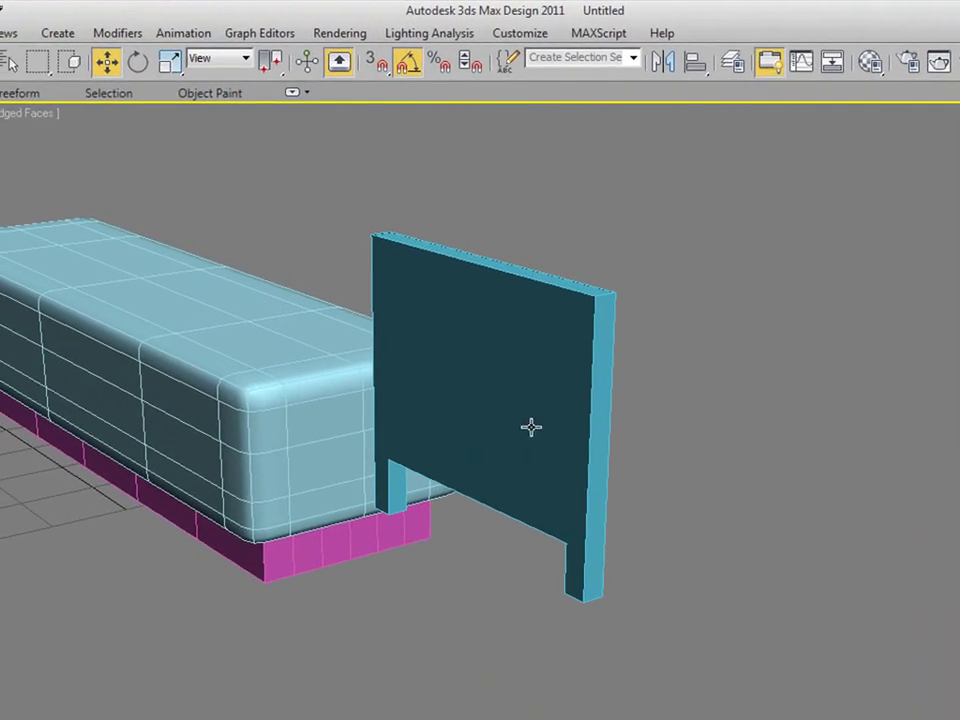
In Top view, rotate the leg panel 90° and slide it onto the box's left end.
left_click(529, 426)
key("alt+z")
mouse_move(504, 430)
left_mouse_down()
mouse_move(506, 467)
mouse_move(467, 450)
left_mouse_up()
key("t")
middle_click_drag(692, 447, 671, 452)
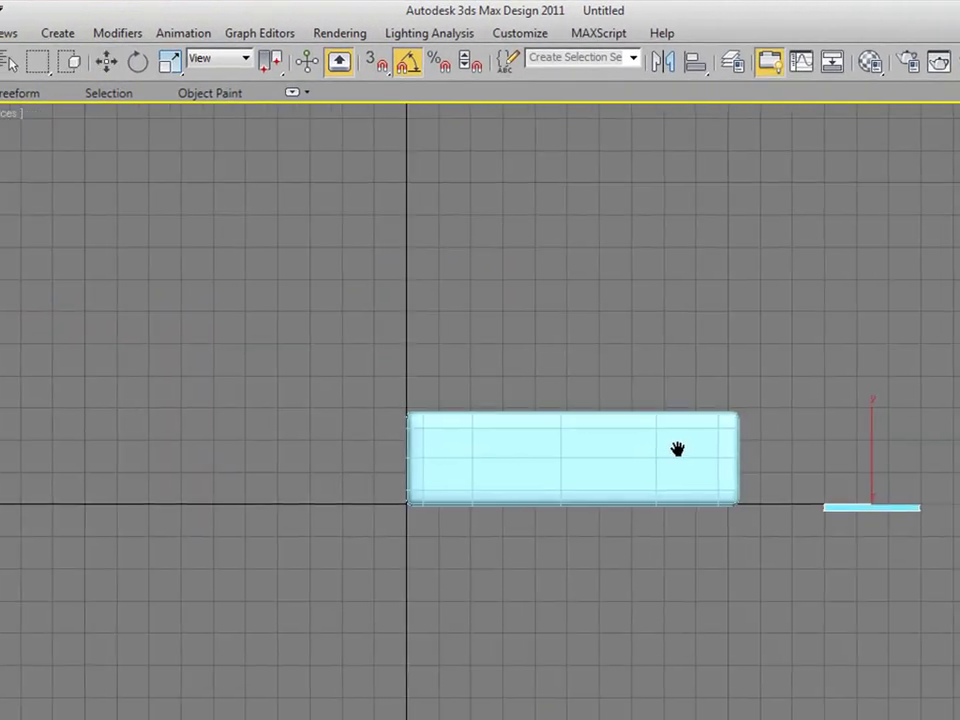
key("w")
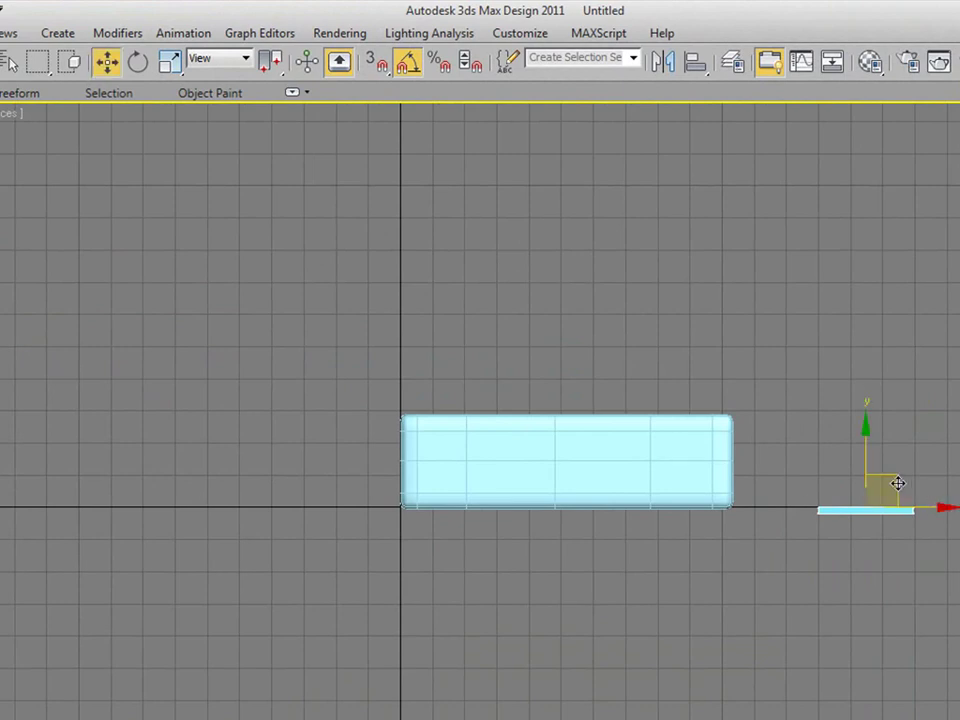
left_click_drag(901, 483, 375, 432)
key("e")
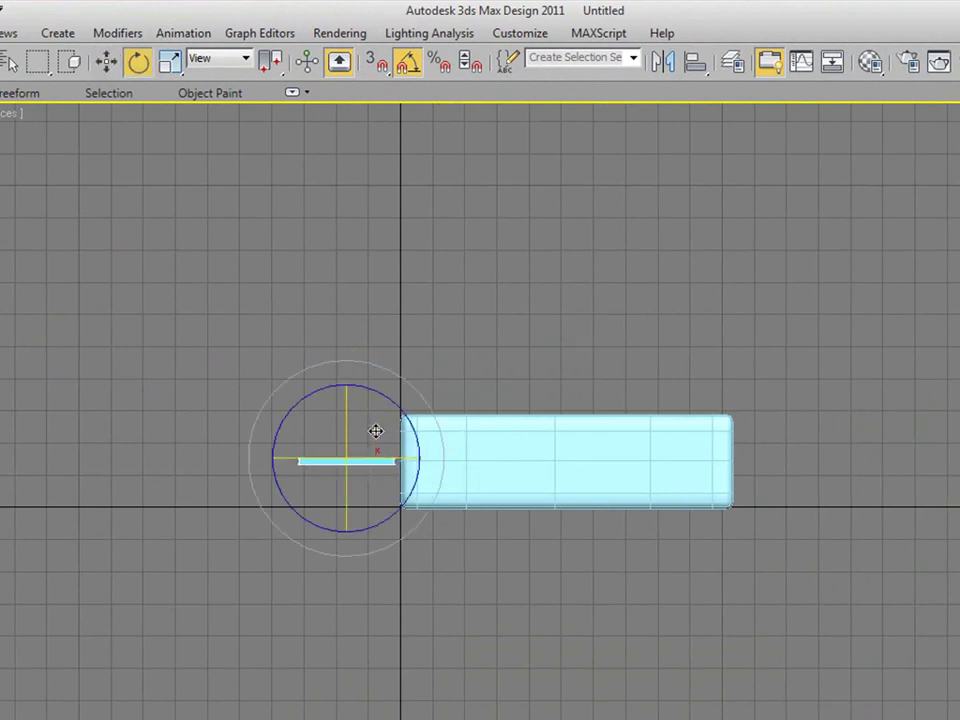
left_click_drag(431, 407, 403, 325)
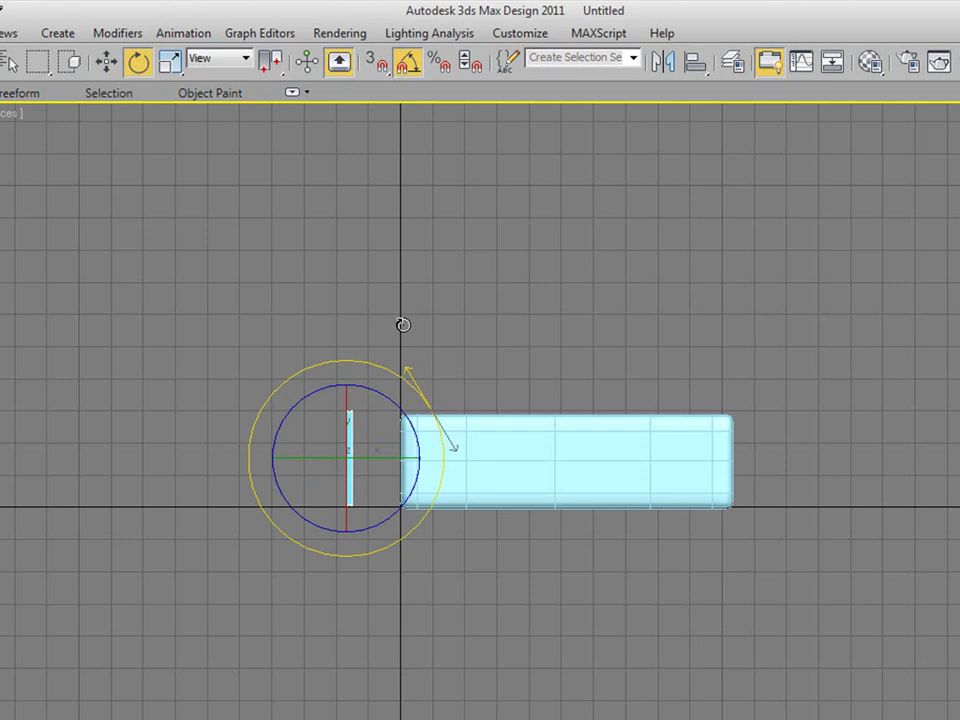
key("w")
left_click_drag(411, 454, 476, 455)
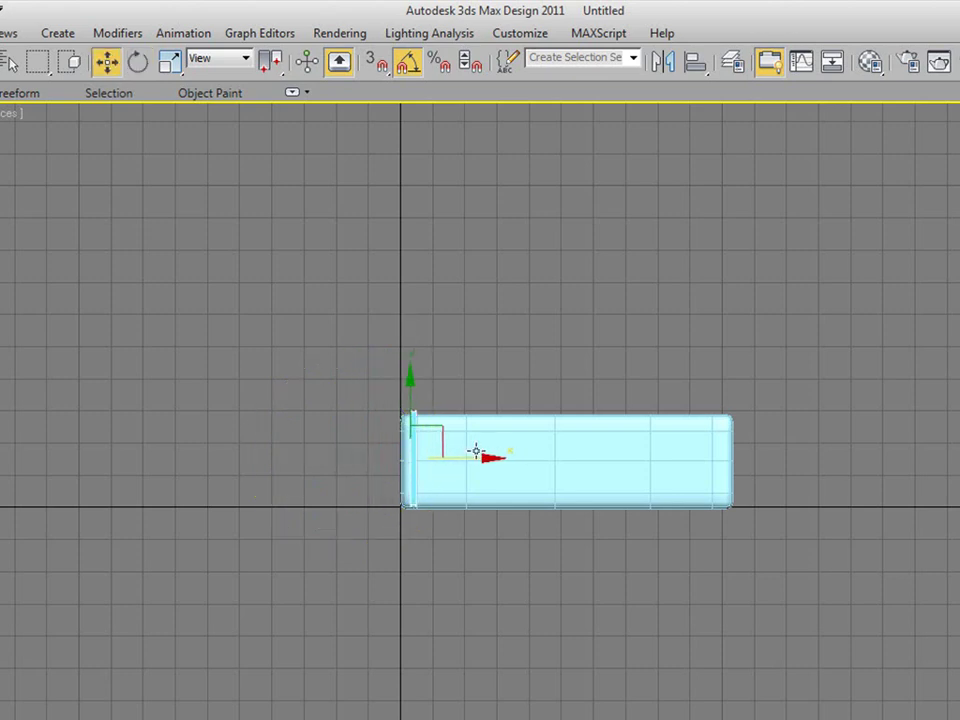
In Perspective, lower the leg panel beneath the box and raise the tray and pink body above it.
key("p")
mouse_move(480, 448)
middle_mouse_down("alt")
mouse_move(491, 407)
mouse_move(465, 358)
middle_mouse_up("alt")
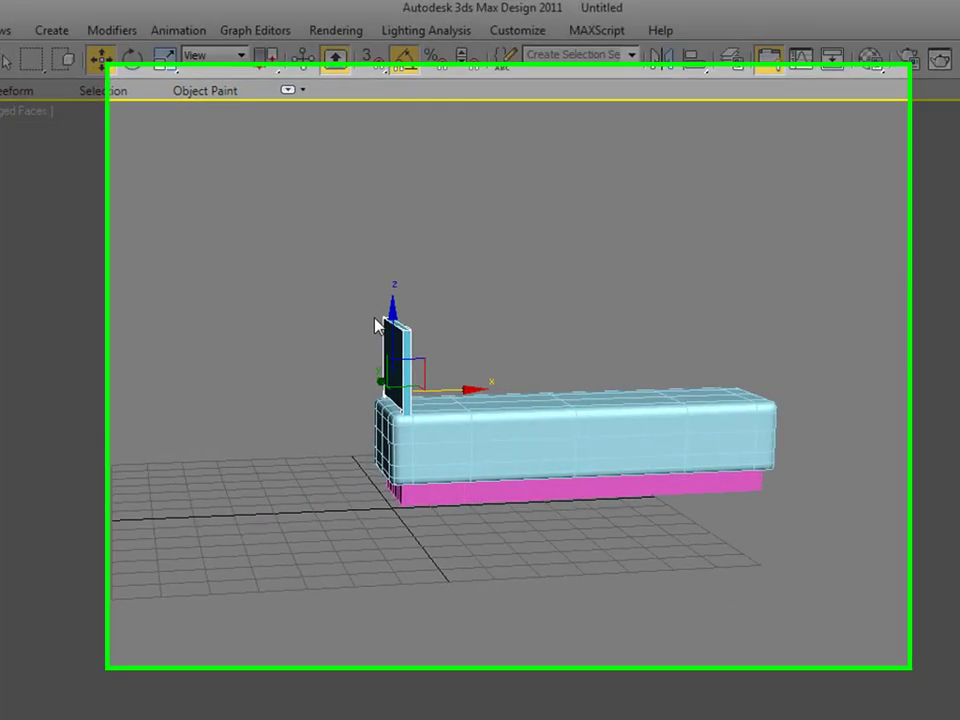
left_click_drag(339, 282, 338, 432)
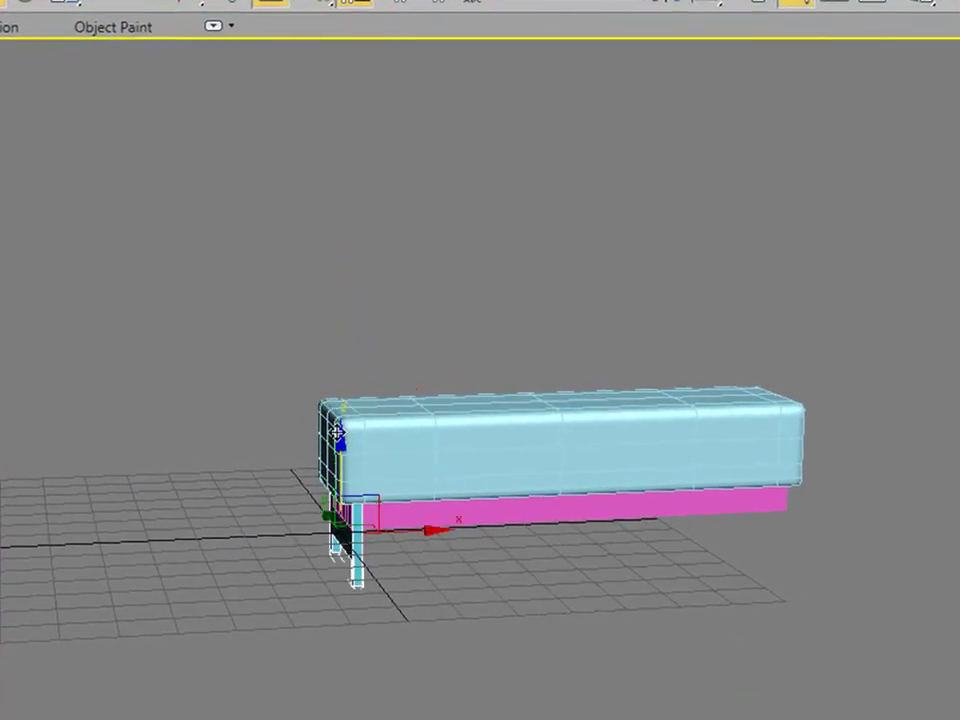
left_click_drag(156, 264, 921, 683)
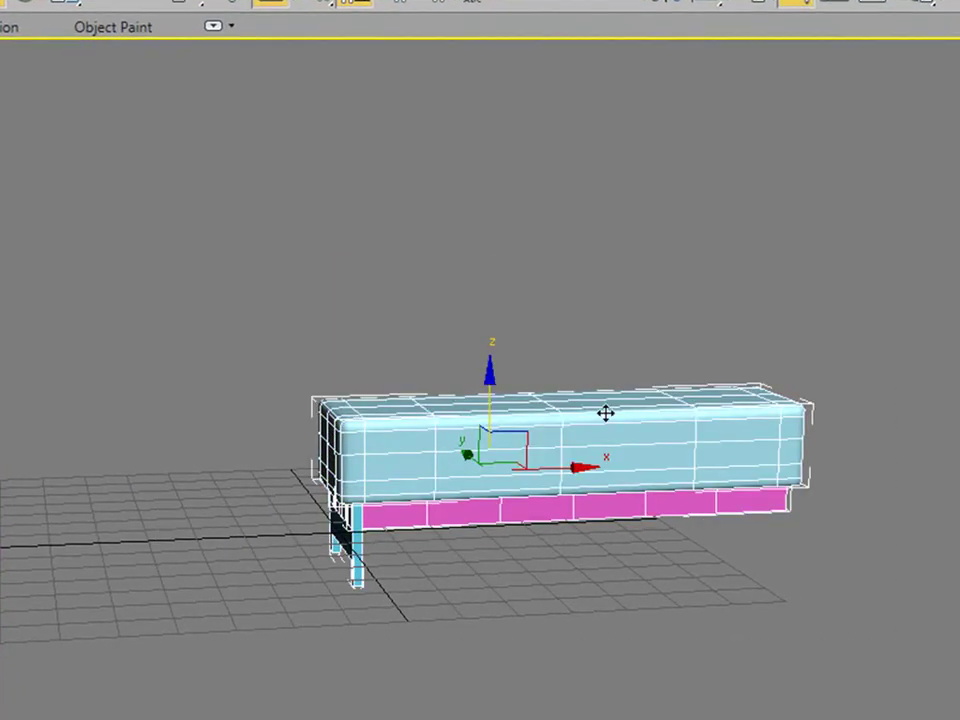
mouse_move(489, 376)
left_mouse_down()
mouse_move(476, 236)
mouse_move(461, 199)
left_mouse_up()
mouse_move(332, 375)
middle_mouse_down()
mouse_move(320, 465)
mouse_move(333, 377)
mouse_move(274, 317)
mouse_move(281, 343)
mouse_move(335, 344)
middle_mouse_up()
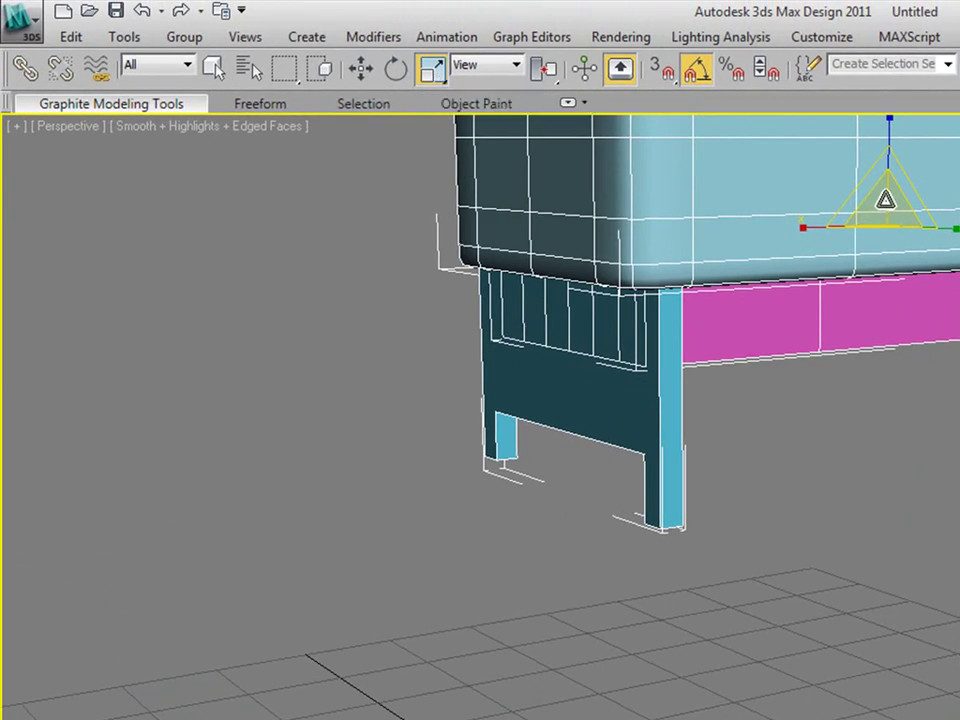
Select the cyan two-legged bracket and shrink it with uniform scale.
left_click_drag(890, 212, 883, 221)
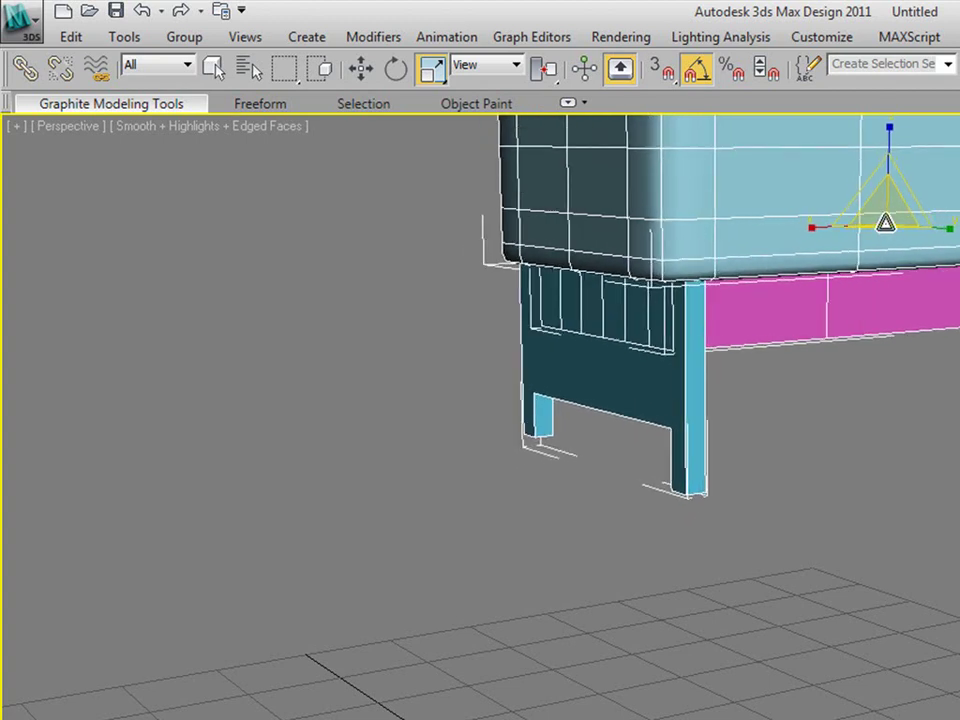
right_click(883, 221)
left_click(887, 422)
left_click(654, 434)
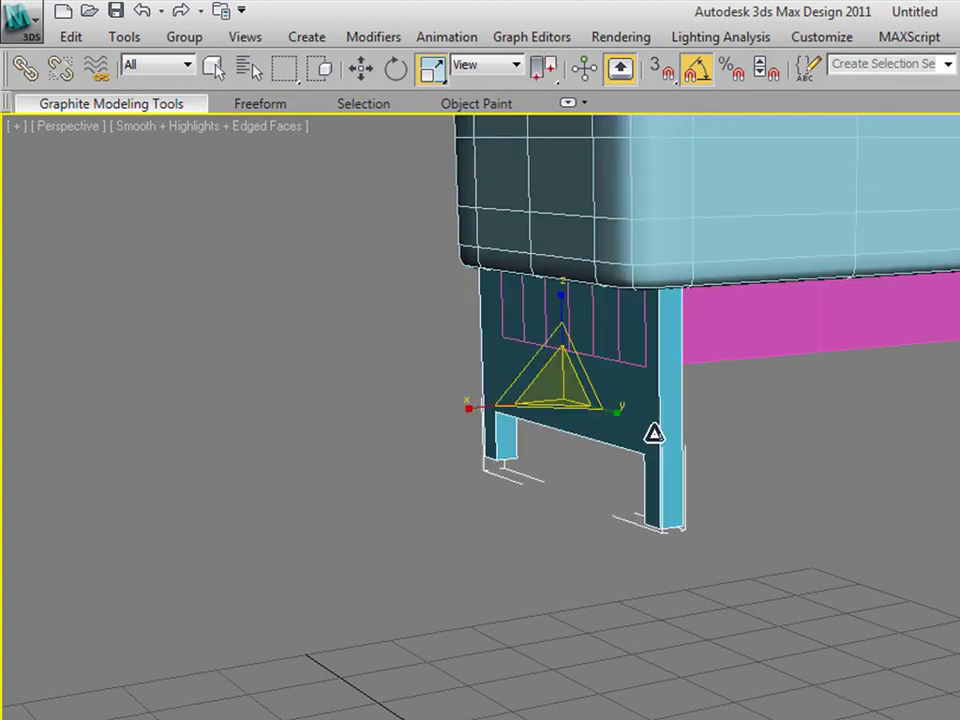
left_click_drag(561, 386, 549, 432)
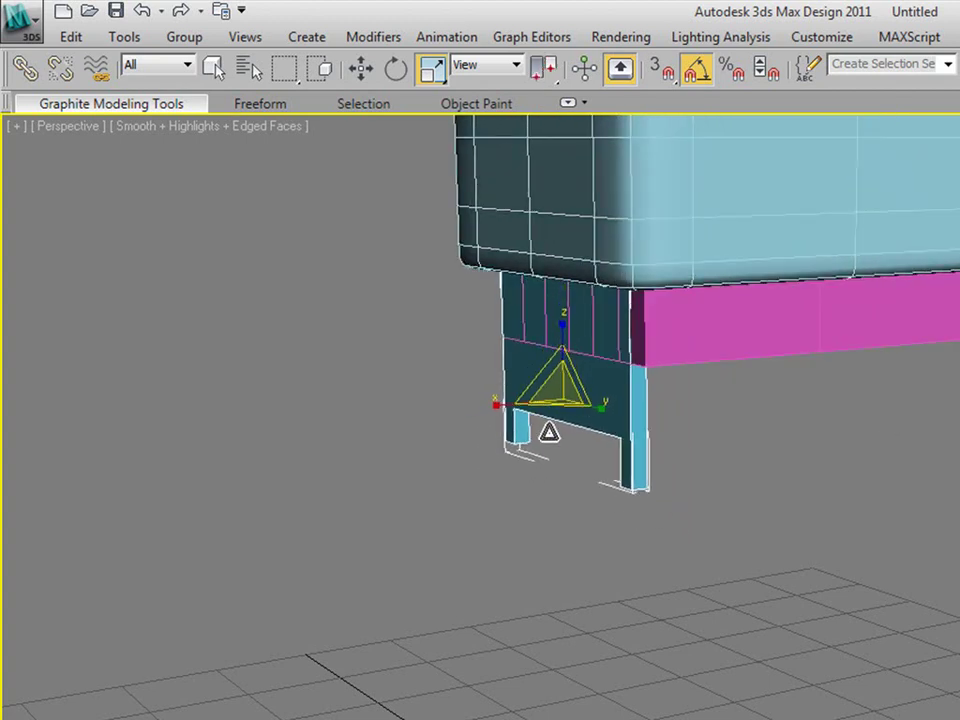
middle_click_drag(551, 364, 688, 364, "alt")
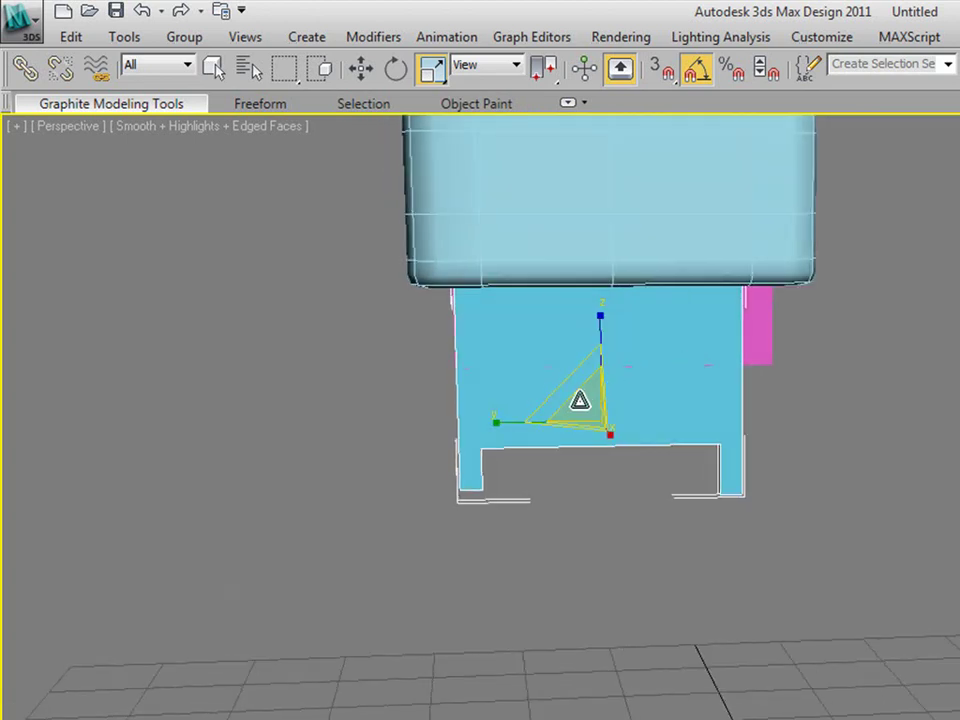
Slide the bracket sideways and raise it up against the underside of the pink body.
key("w")
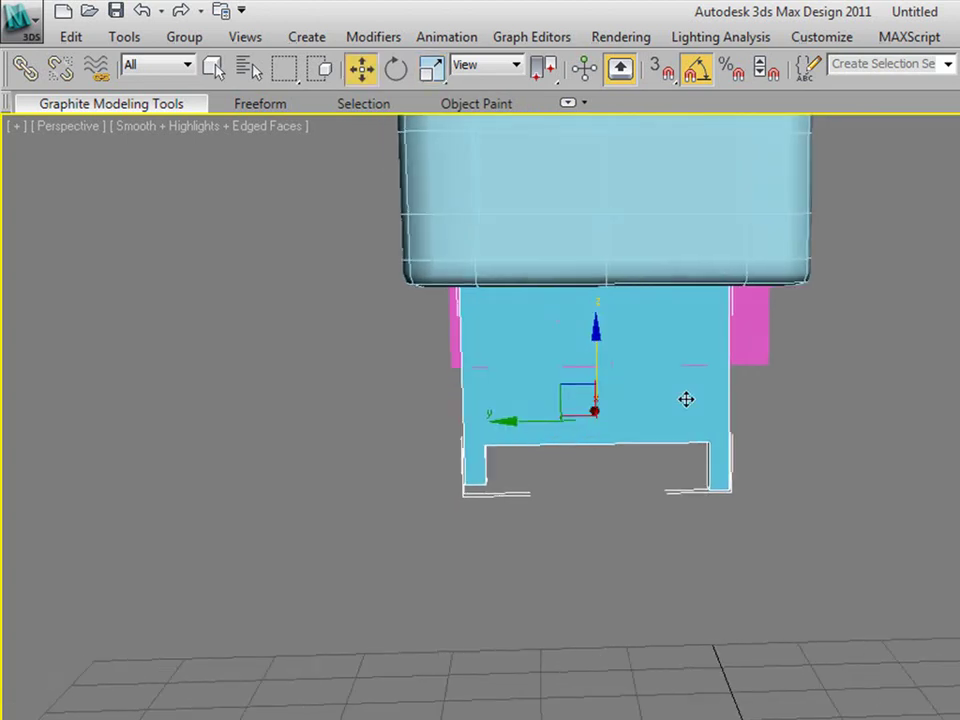
middle_click_drag(690, 398, 546, 392, "alt")
left_click_drag(546, 392, 643, 399)
mouse_move(598, 364)
left_mouse_down()
mouse_move(574, 313)
mouse_move(582, 288)
mouse_move(572, 340)
mouse_move(595, 388)
left_mouse_up()
key("r")
key("w")
left_click_drag(569, 292, 572, 288)
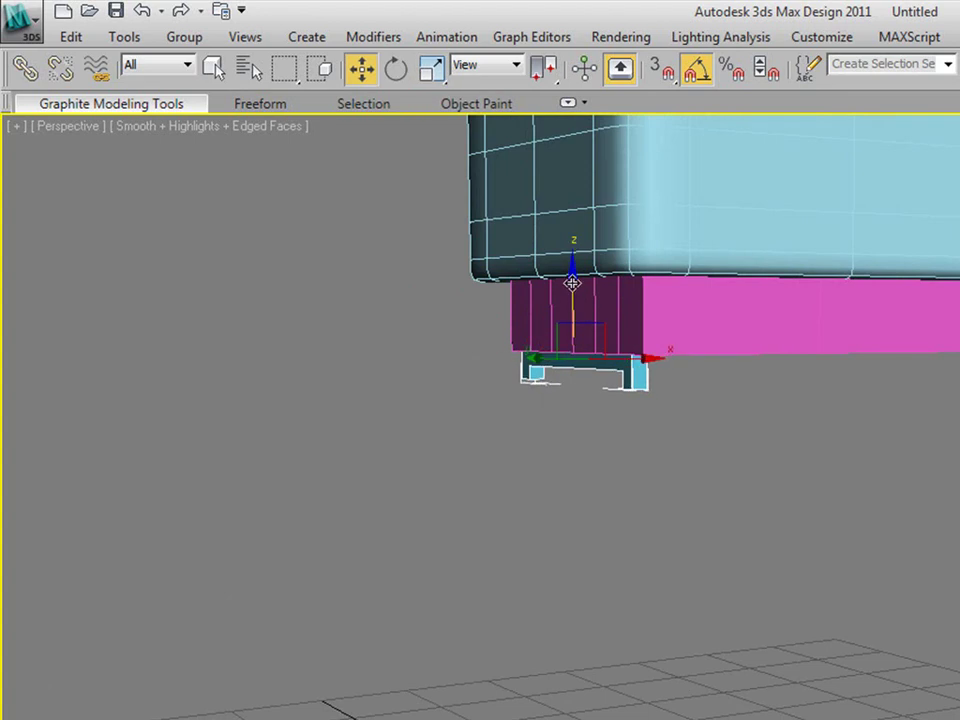
left_click(550, 456)
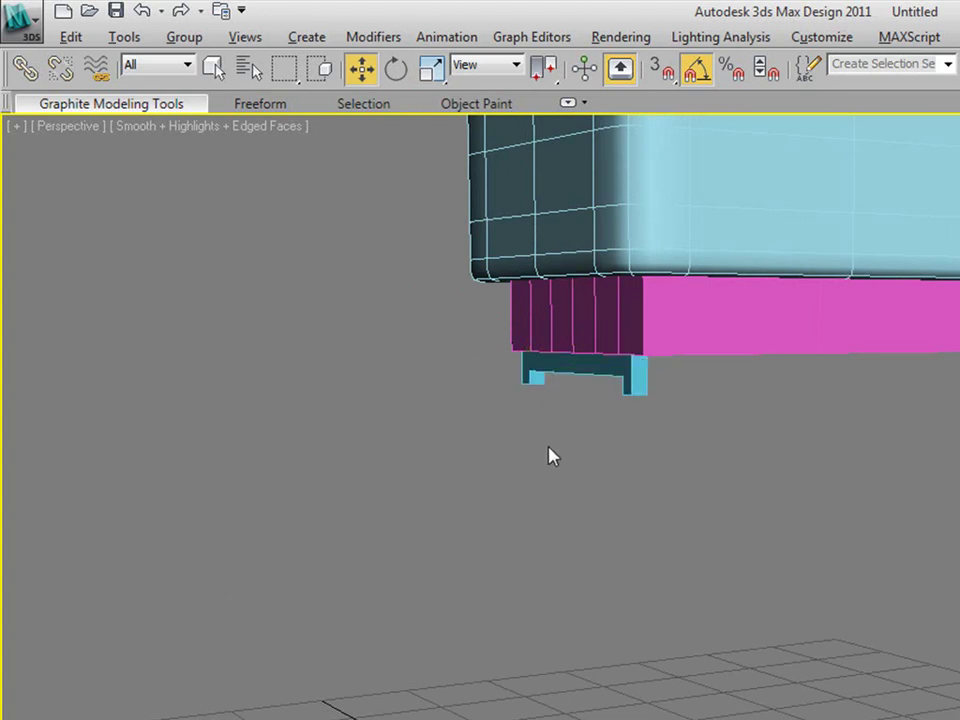
key("alt")
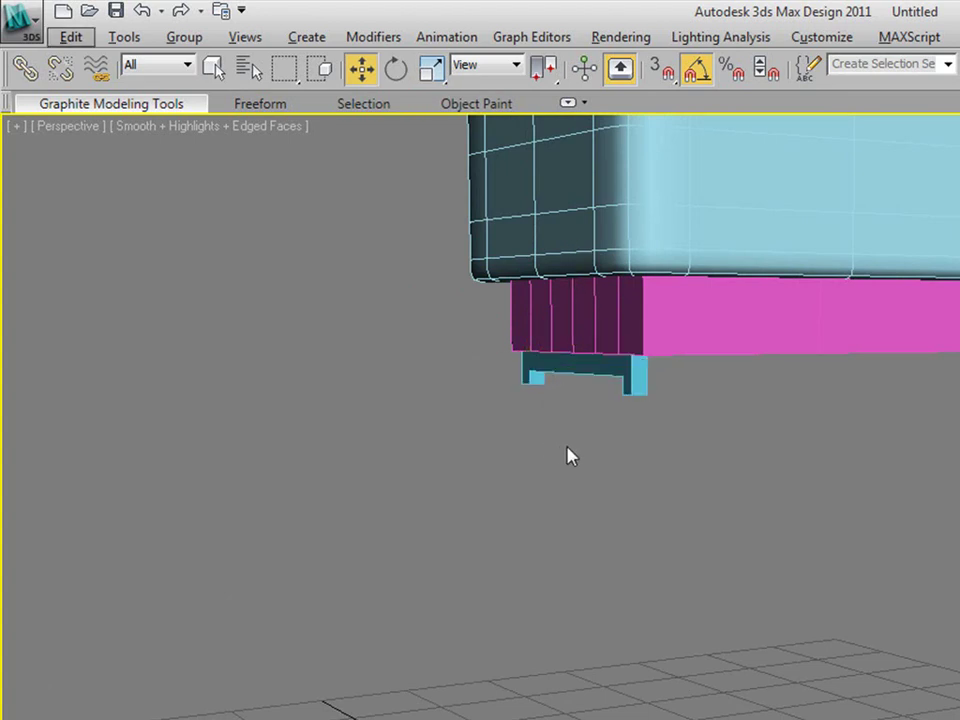
scroll(567, 456, "down", 5)
scroll(567, 456, "up", 2)
scroll(567, 456, "down", 2)
scroll(567, 456, "down", 2)
scroll(567, 456, "up", 4)
scroll(567, 456, "down", 3)
scroll(567, 456, "up", 2)
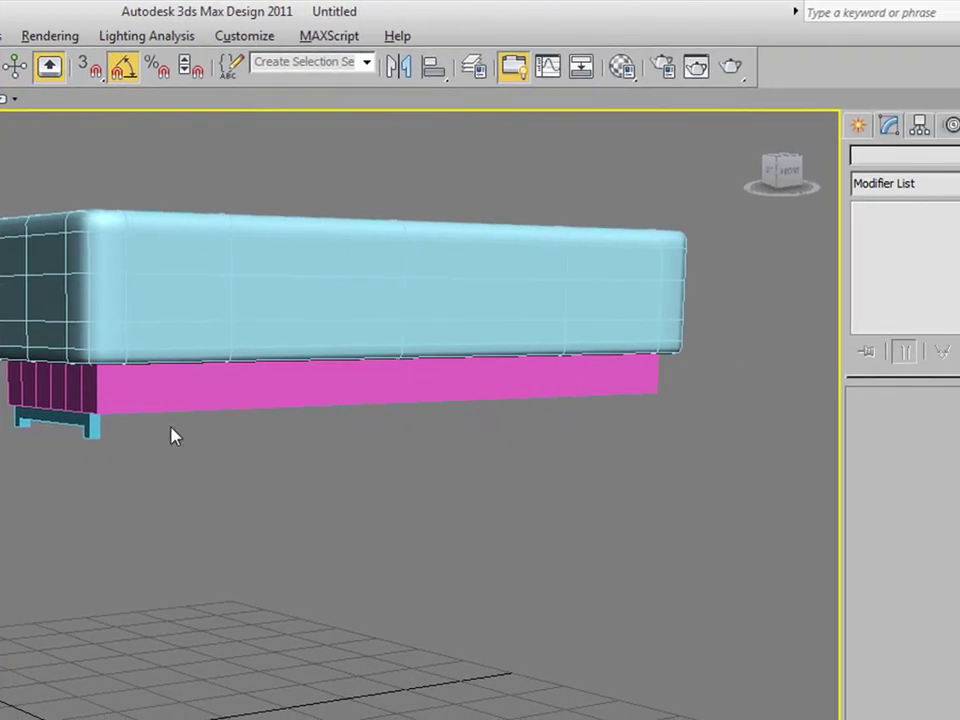
In Front view, draw a closed five-point tapered Line outline beside the model.
key("f")
mouse_move(225, 439)
middle_mouse_down()
mouse_move(113, 461)
mouse_move(212, 461)
mouse_move(34, 523)
middle_mouse_up()
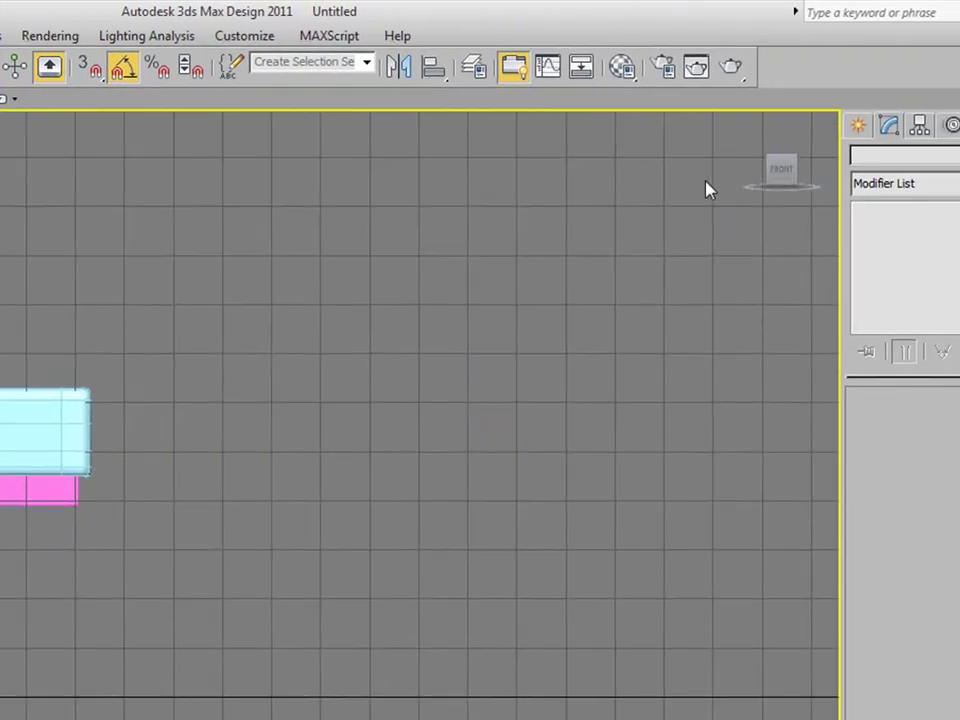
left_click(858, 125)
left_click(896, 279)
middle_click_drag(175, 499, 159, 425)
left_click(158, 572)
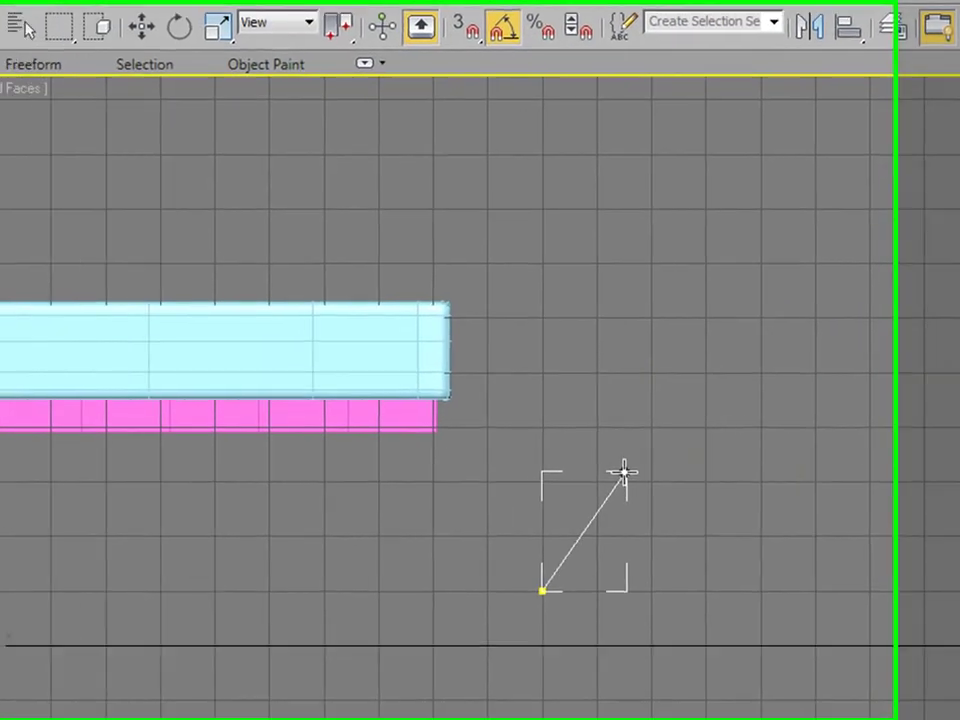
left_click(232, 466)
left_click(719, 369)
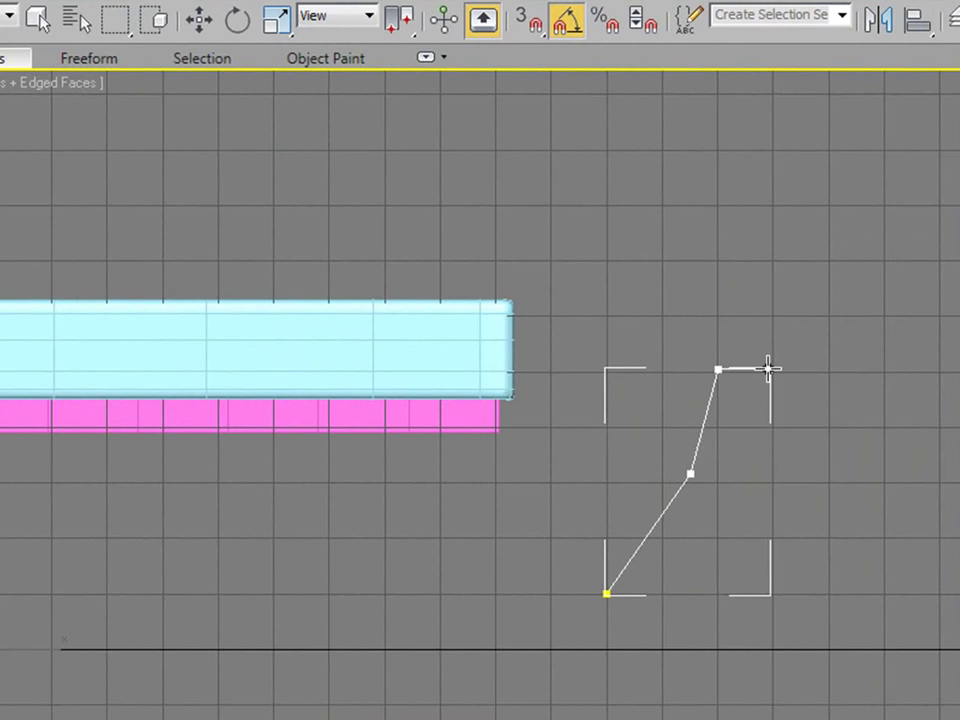
left_click(768, 369)
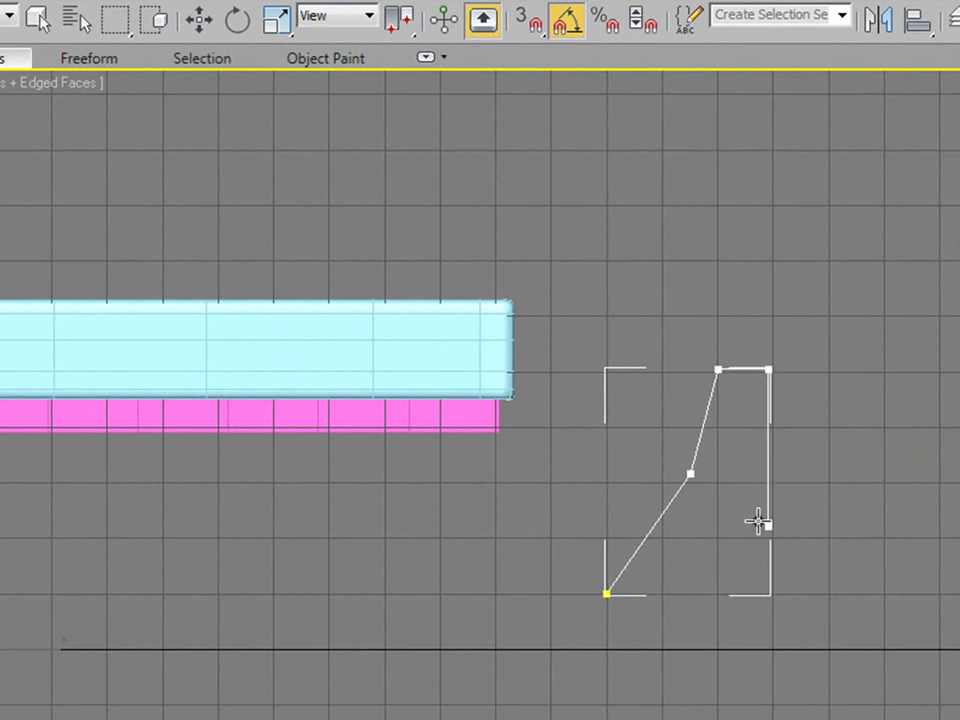
left_click(749, 589)
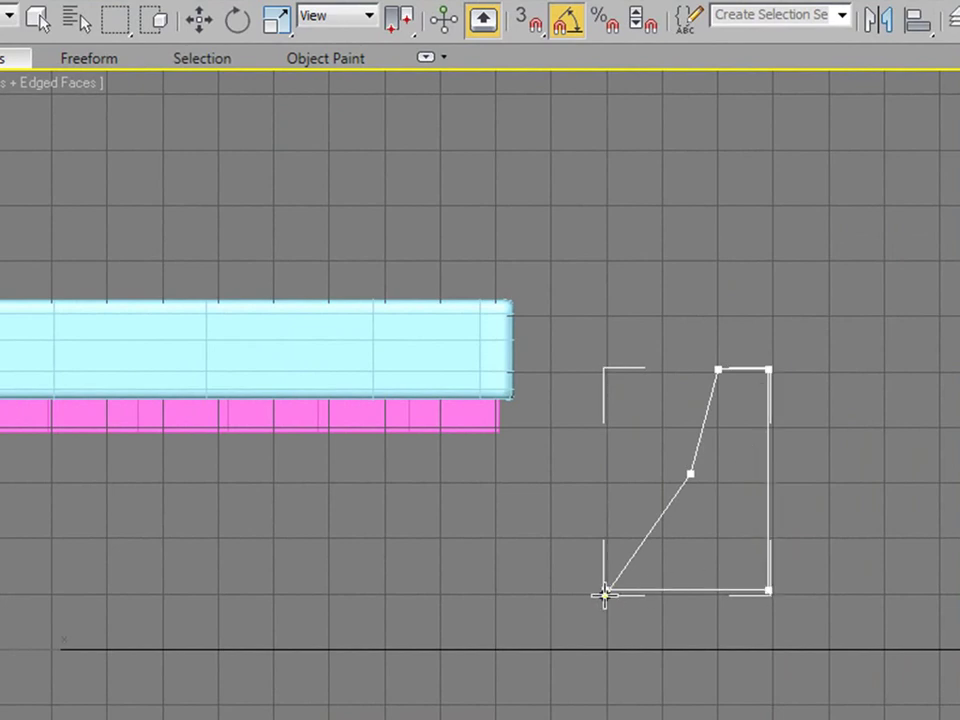
left_click(606, 592)
left_click(808, 648)
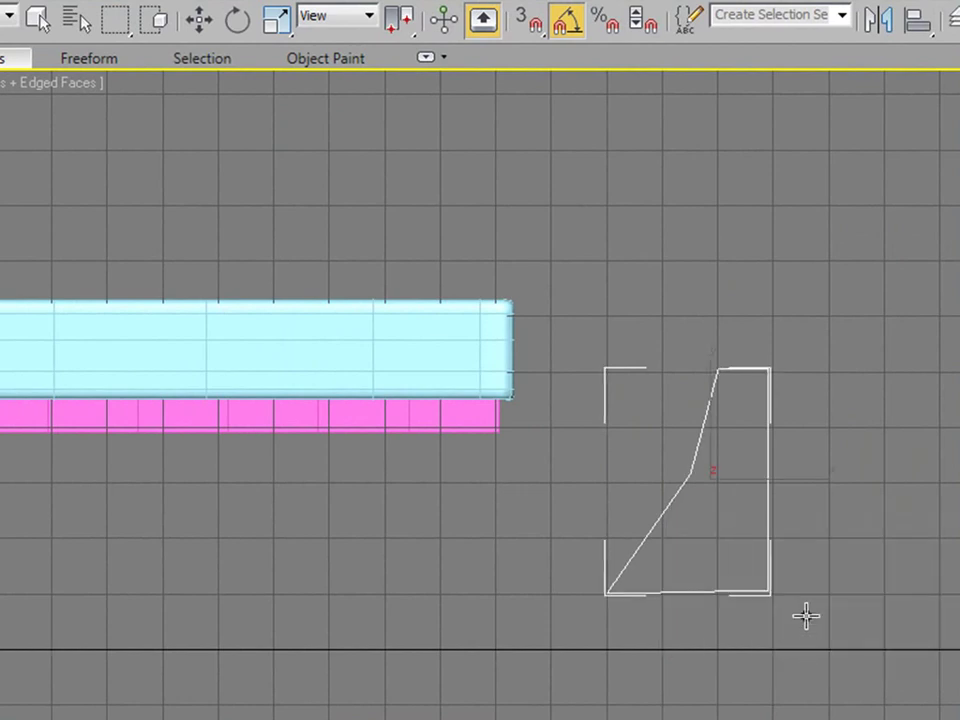
Select all five vertices and fillet them to round the outline's corners.
key("w")
key("1")
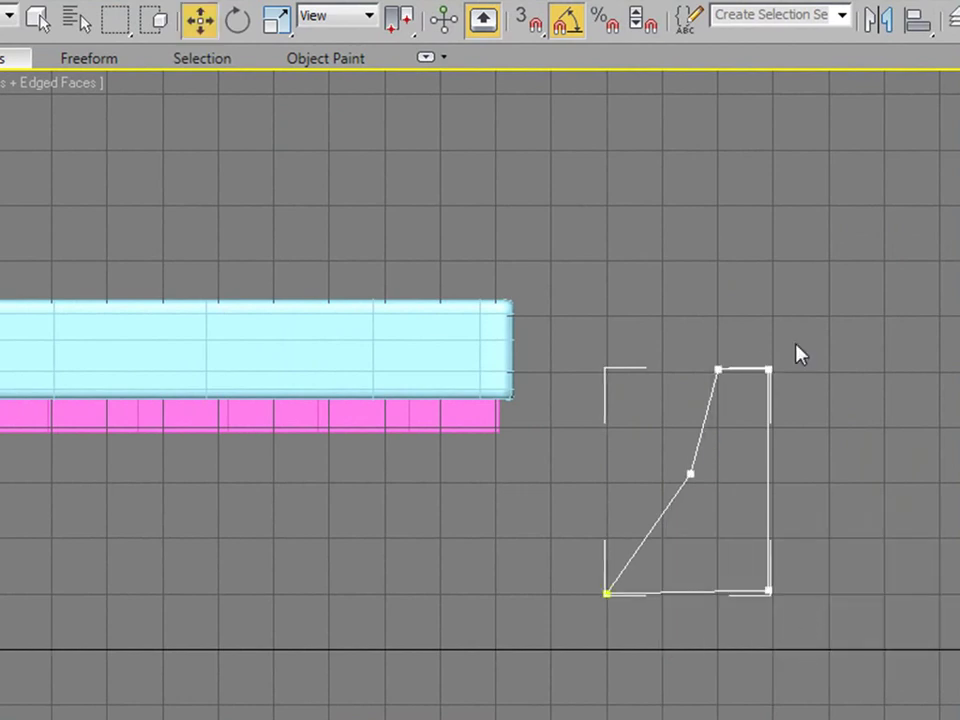
left_click_drag(900, 285, 583, 686)
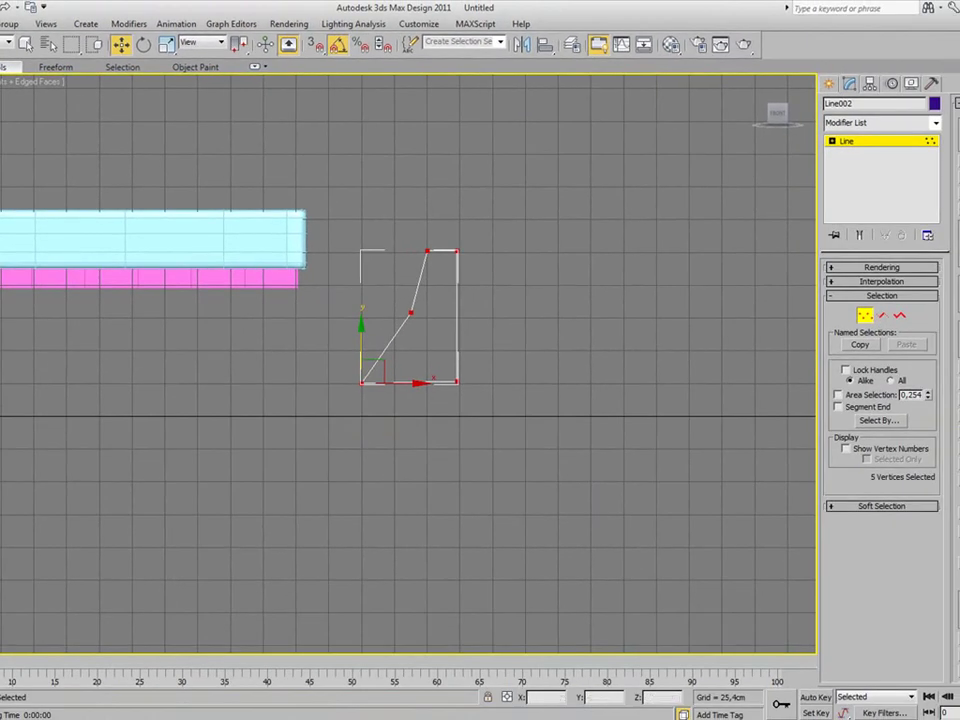
key("q")
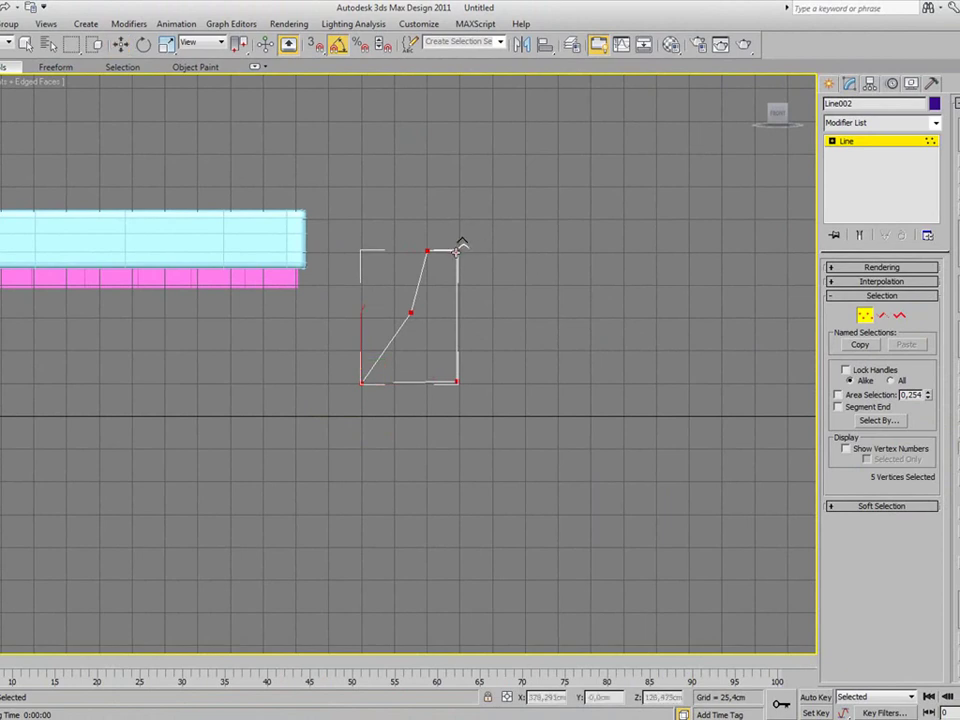
left_click_drag(456, 251, 463, 240)
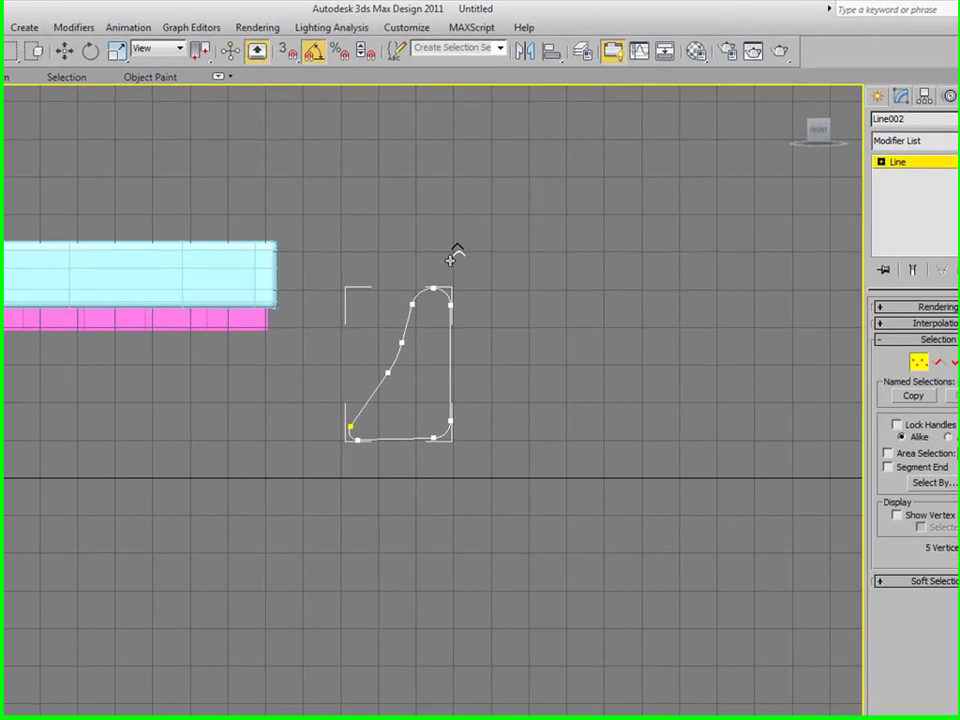
Add an Extrude modifier to the outline with an Amount of 7,62cm.
left_click(56, 52)
mouse_move(819, 130)
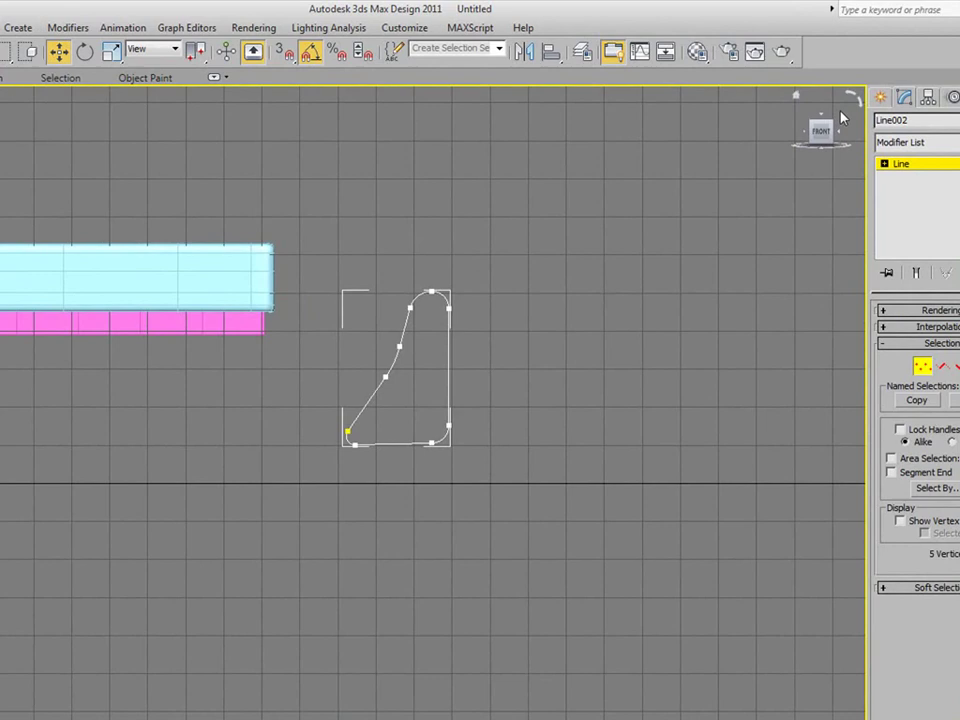
left_click(909, 148)
scroll(898, 154, "down", 5)
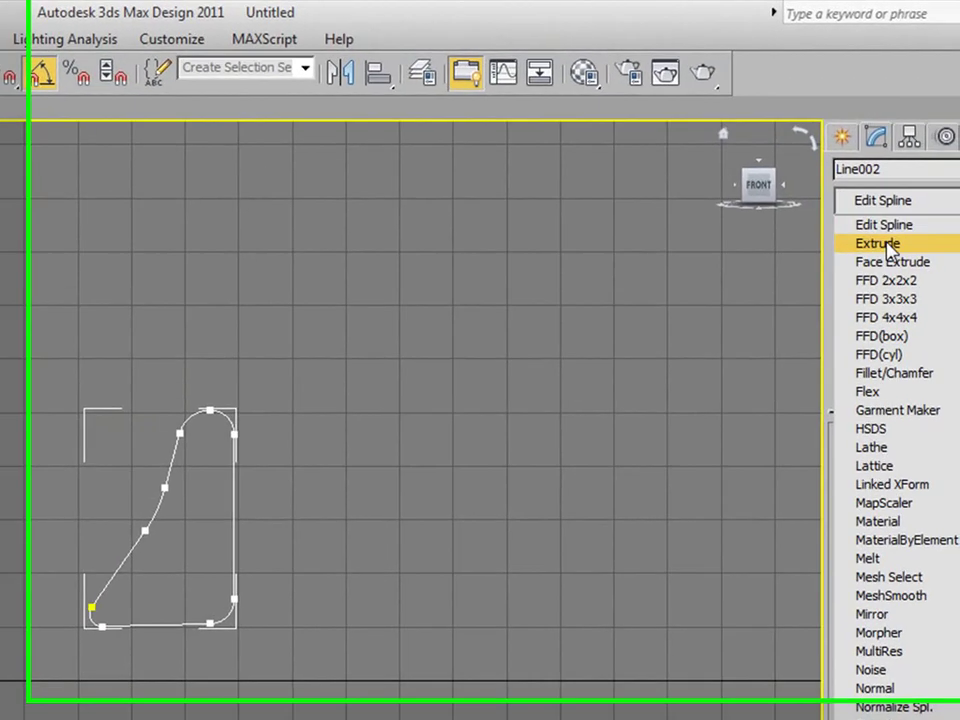
left_click(905, 176)
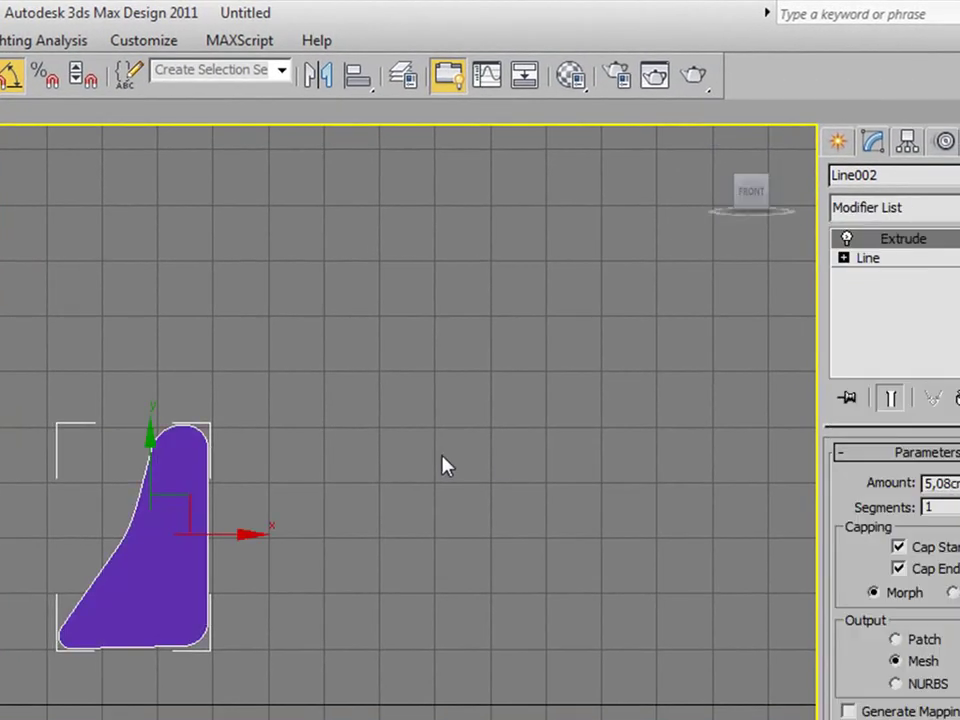
middle_click_drag(285, 422, 212, 428, "alt")
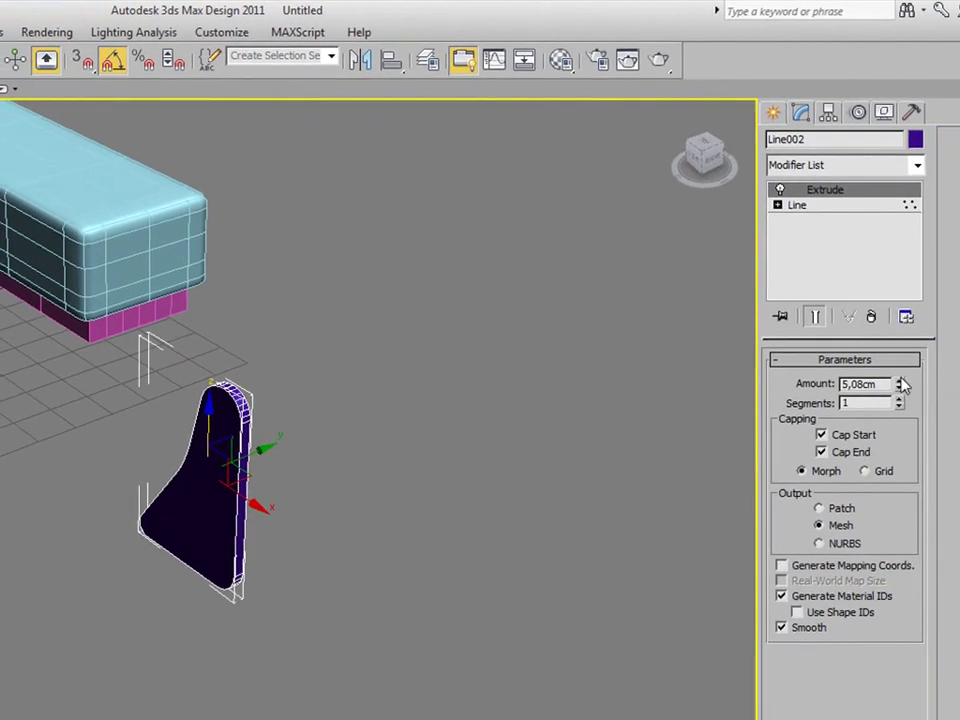
left_click_drag(899, 380, 898, 379)
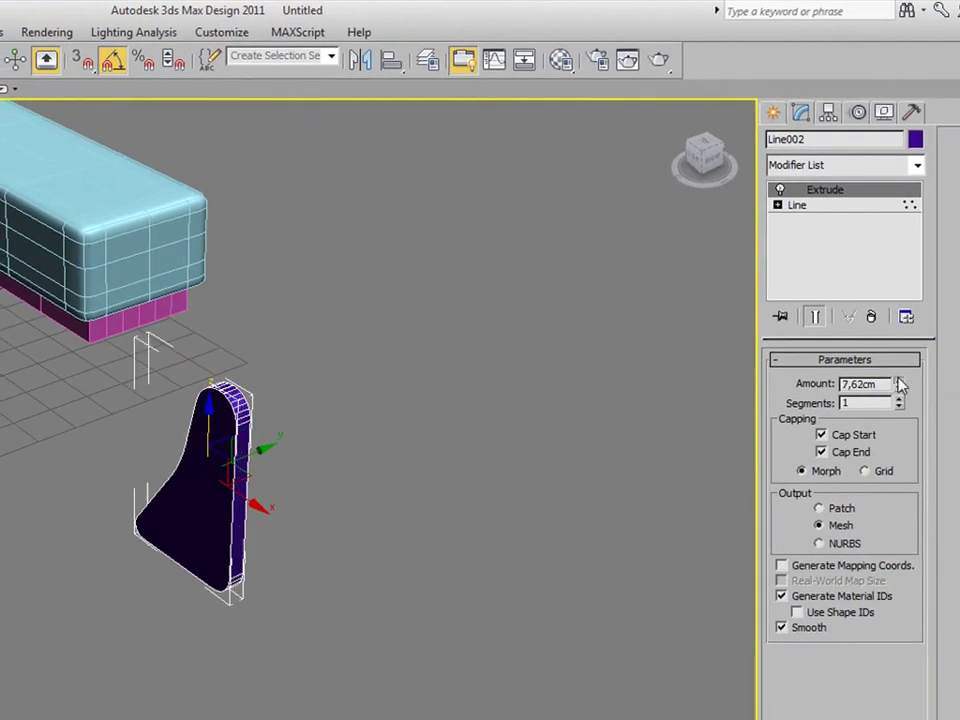
left_click(899, 389)
Move the purple plate left toward the tray's right end and compare against the reference photo.
key("f")
middle_click_drag(60, 235, 88, 270)
left_click_drag(525, 397, 375, 381)
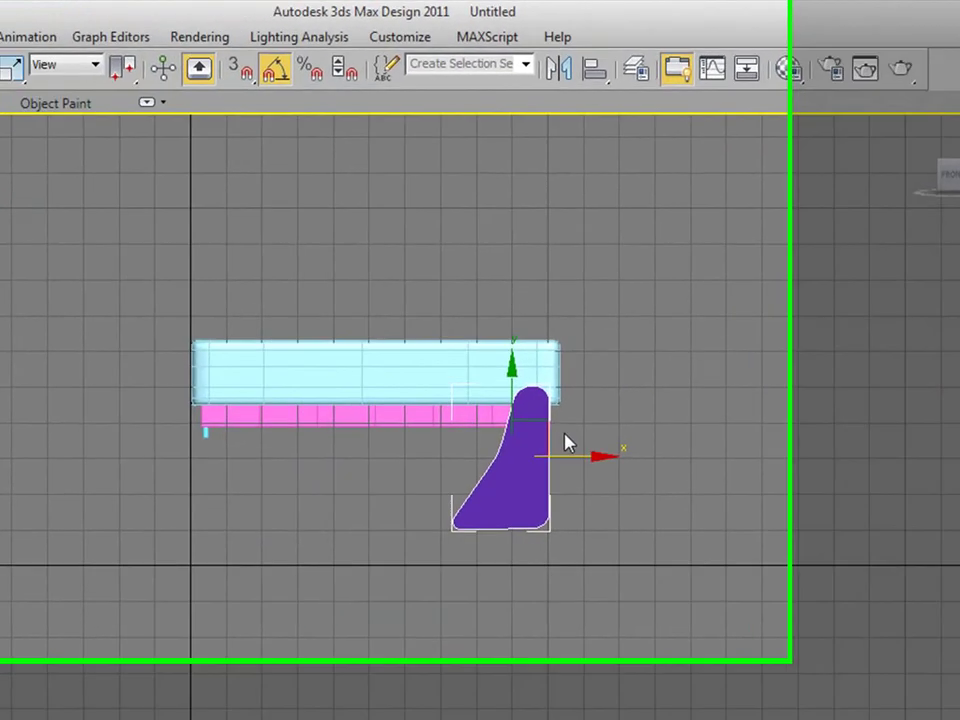
scroll(365, 387, "up", 3)
scroll(720, 480, "up", 2)
mouse_move(800, 530)
middle_mouse_down()
mouse_move(758, 500)
mouse_move(767, 542)
middle_mouse_up()
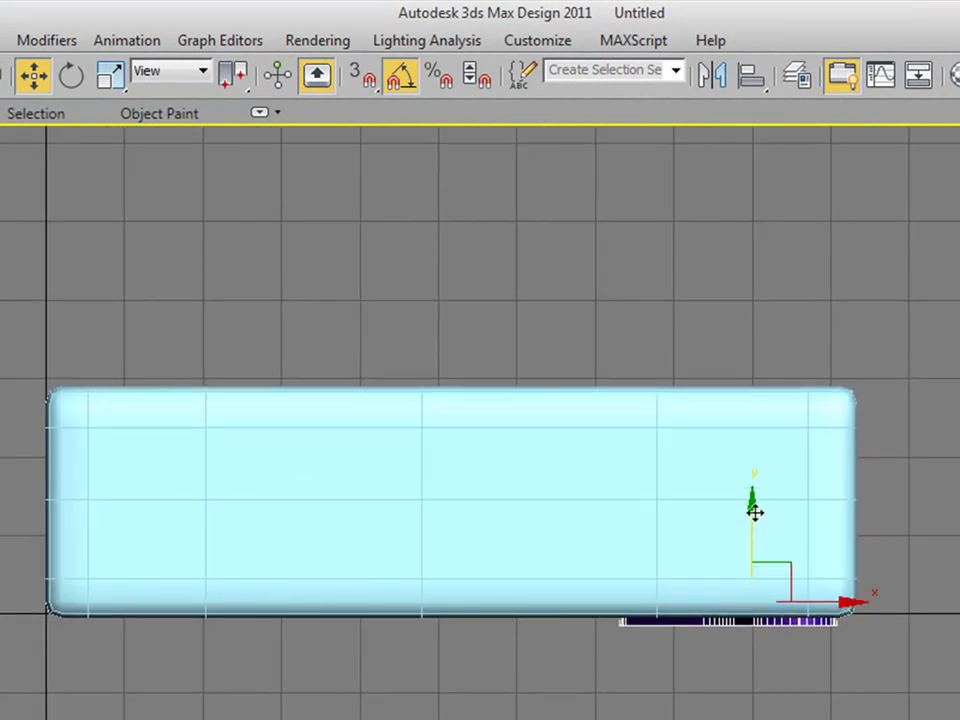
scroll(752, 509, "up", 2)
mouse_move(752, 499)
middle_mouse_down("alt")
mouse_move(804, 450)
mouse_move(810, 424)
middle_mouse_up("alt")
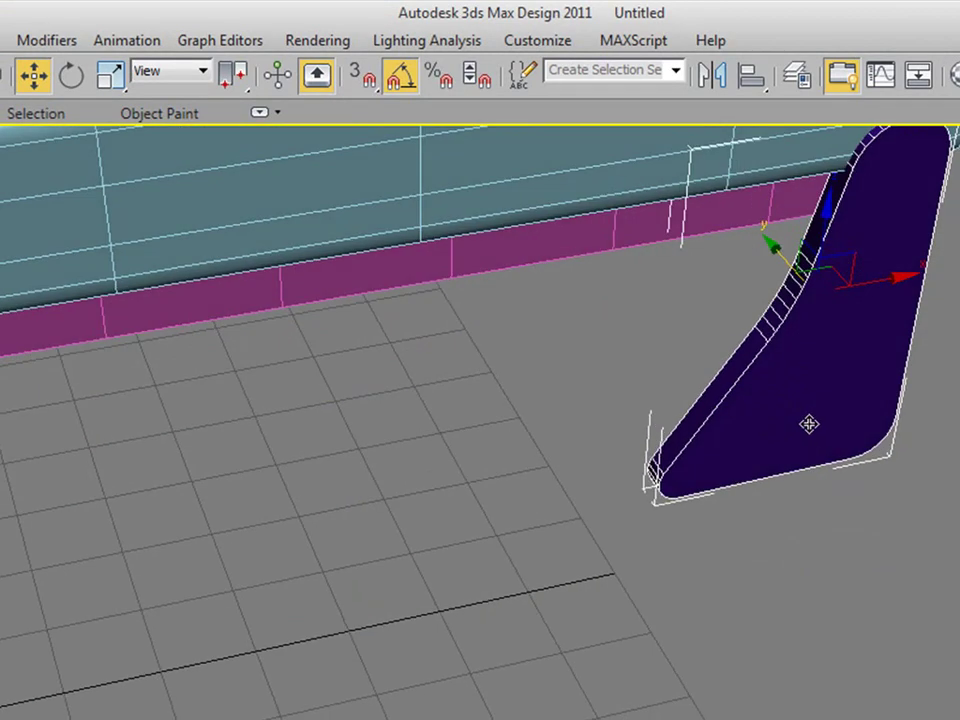
mouse_move(815, 297)
middle_mouse_down("alt")
mouse_move(686, 456)
mouse_move(690, 446)
mouse_move(628, 491)
mouse_move(628, 406)
middle_mouse_up("alt")
key("w")
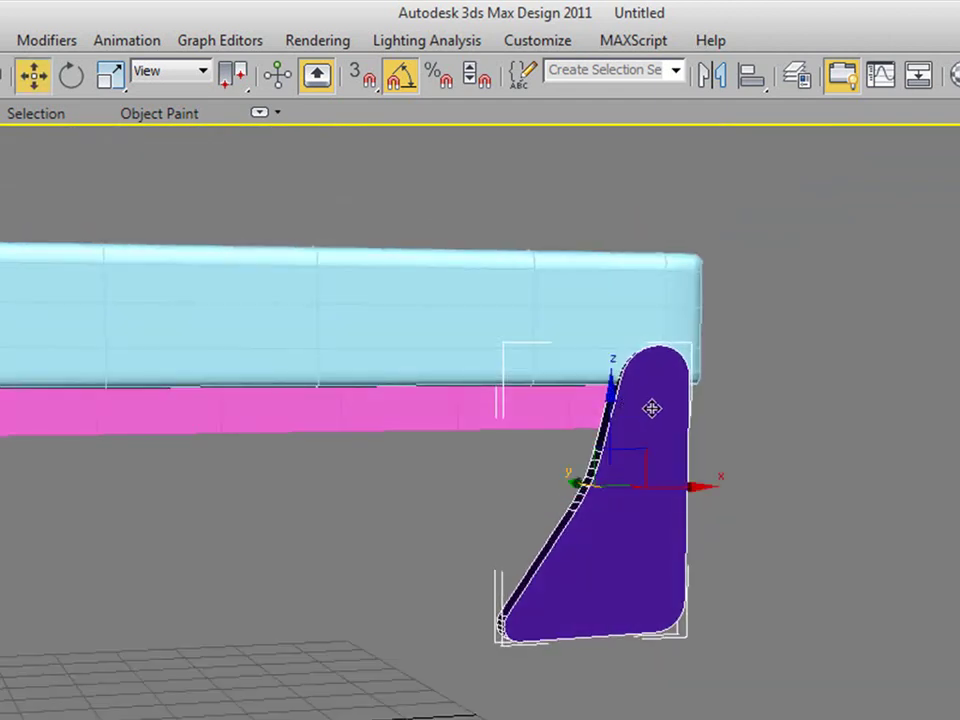
key("alt+Tab")
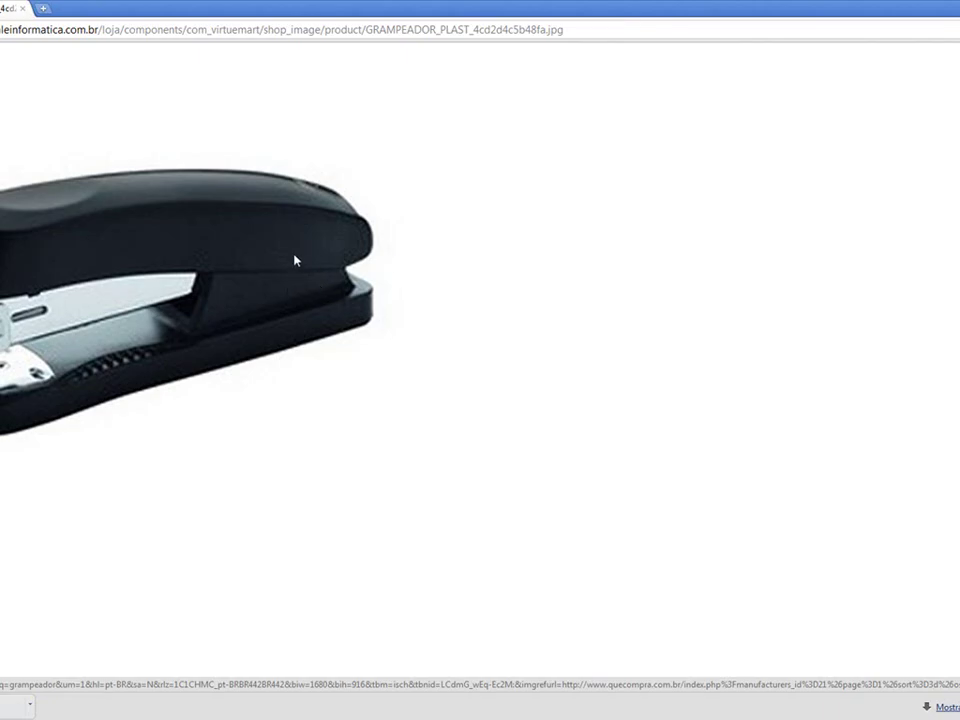
key("alt+Tab")
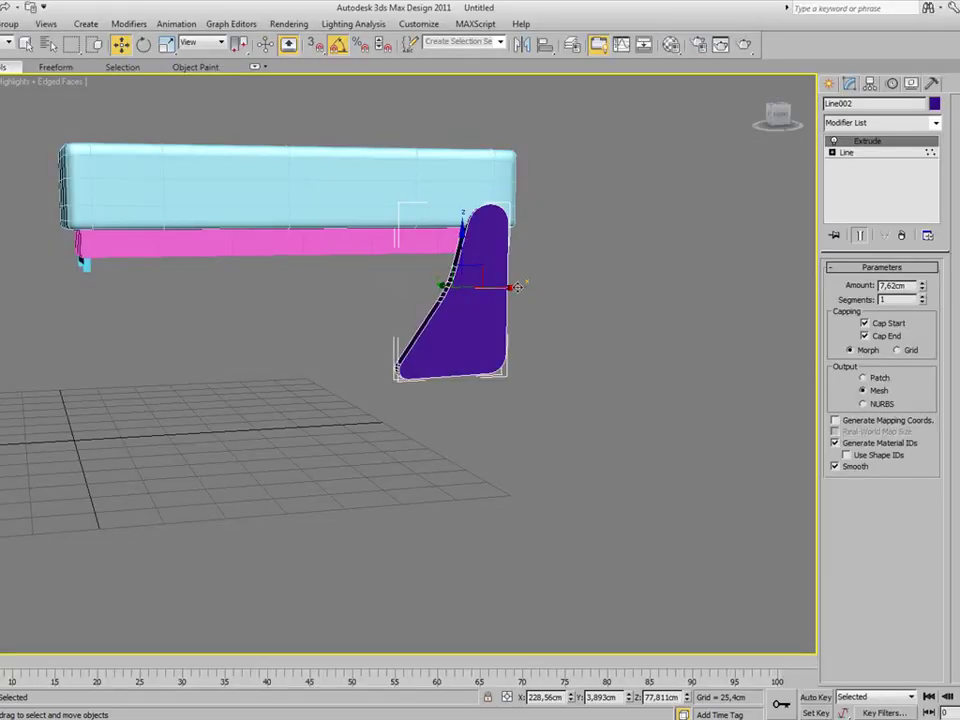
Scale the purple leg piece down vertically to shorten it.
key("t")
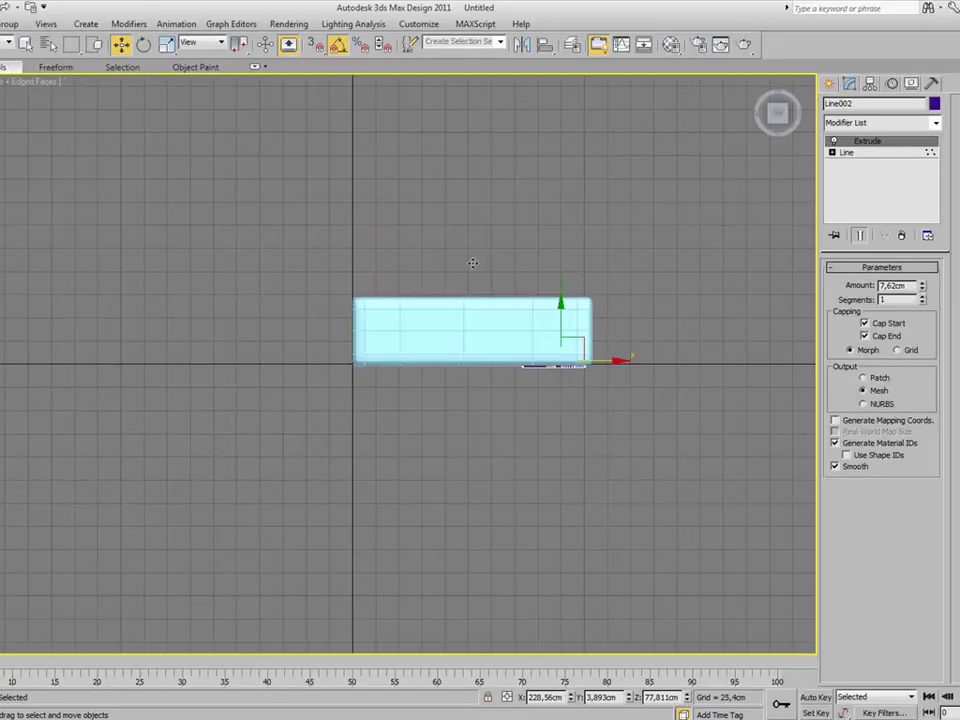
key("f")
scroll(803, 432, "up", 2)
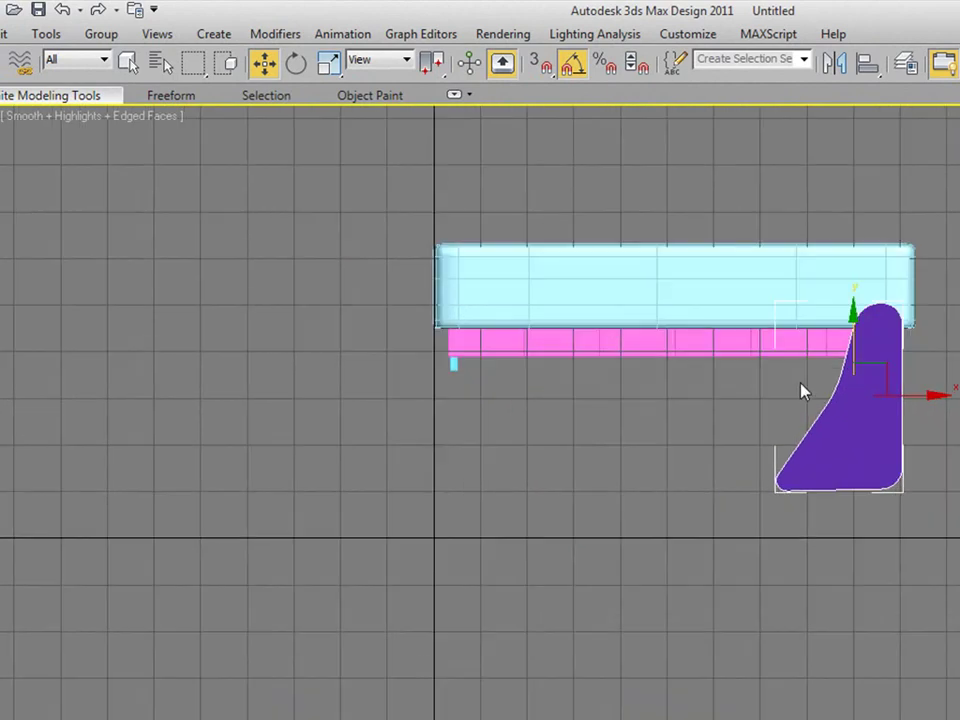
middle_click_drag(803, 390, 714, 398)
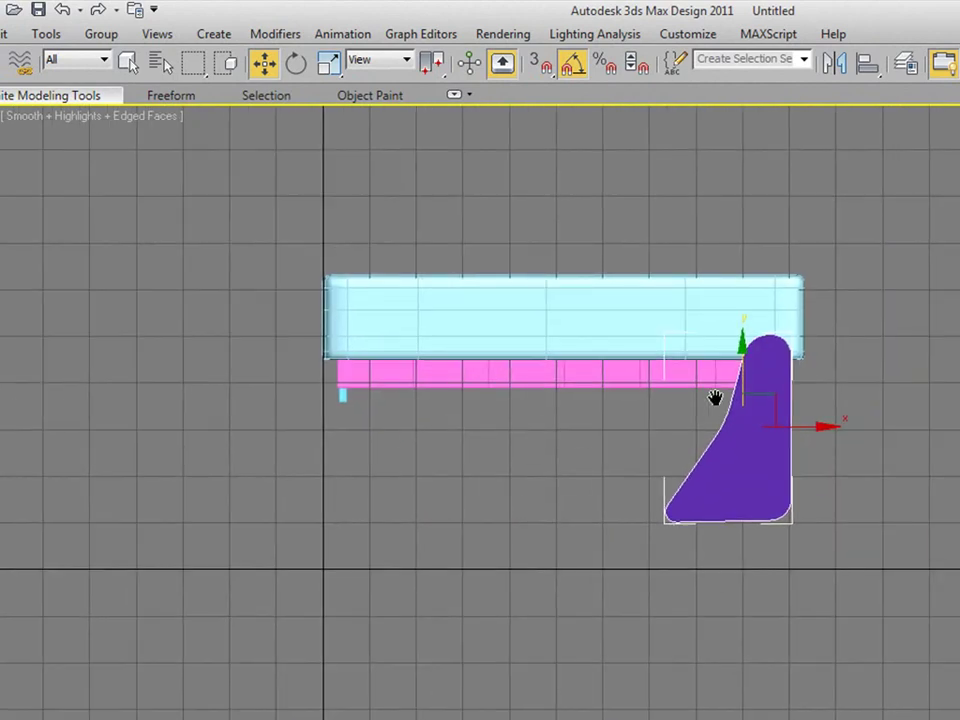
key("r")
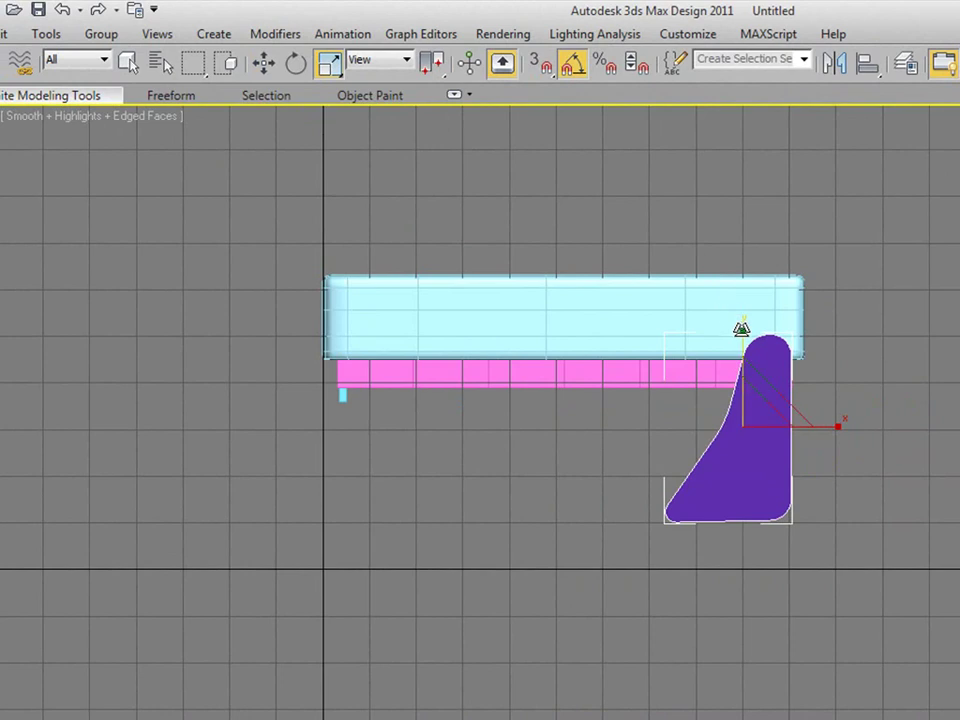
mouse_move(741, 328)
left_mouse_down()
mouse_move(741, 375)
mouse_move(744, 282)
left_mouse_up()
In Front view, raise the purple leg up under the blue body, then check the reference photo.
key("w")
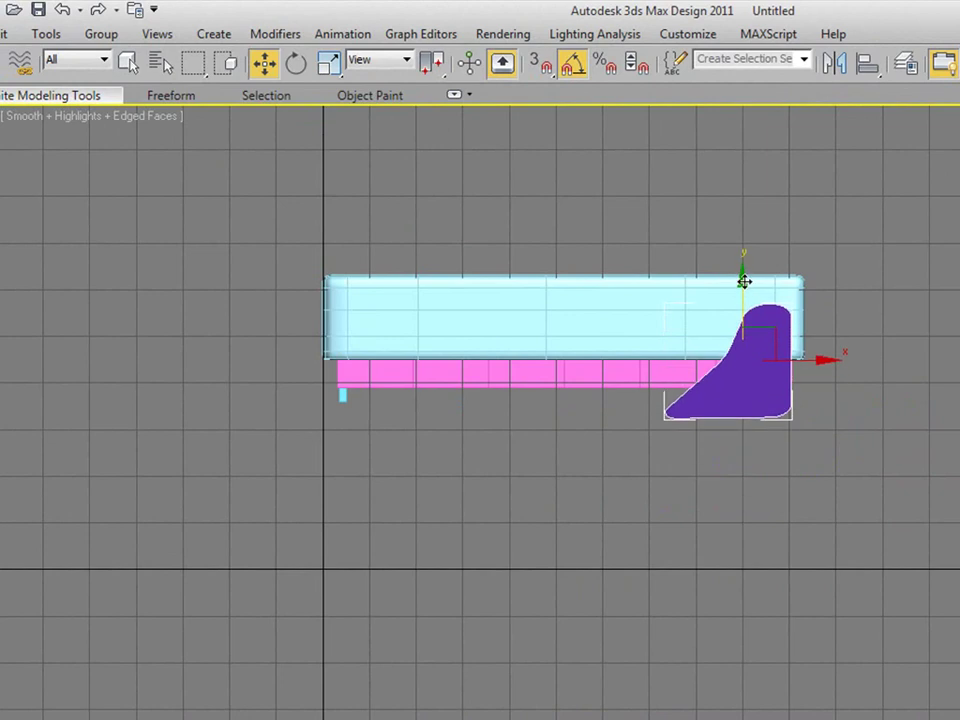
key("f")
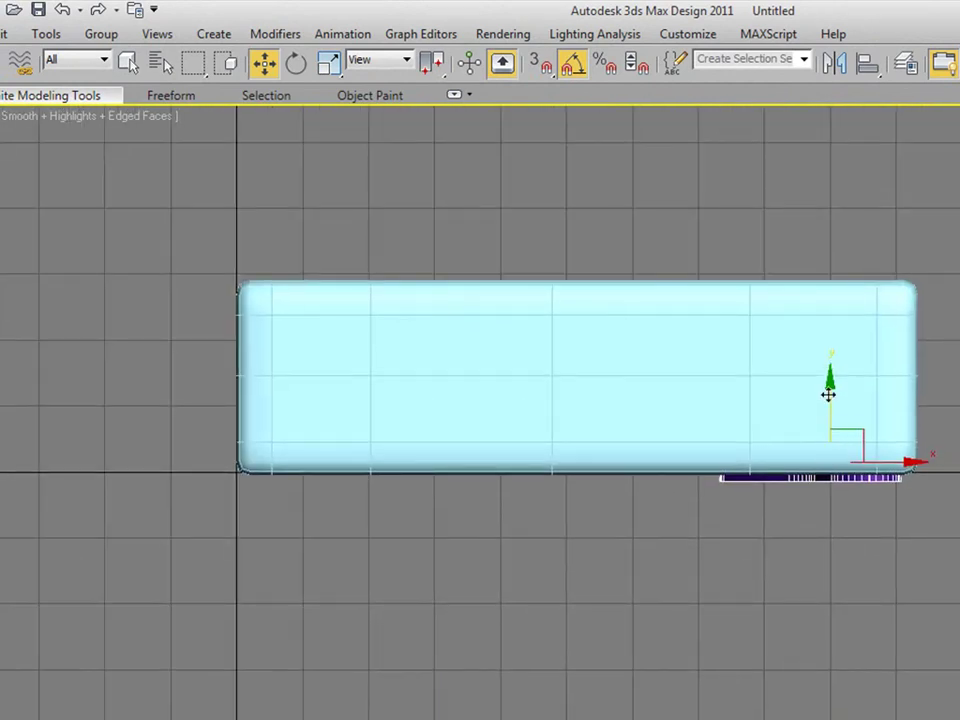
left_click_drag(828, 395, 829, 381)
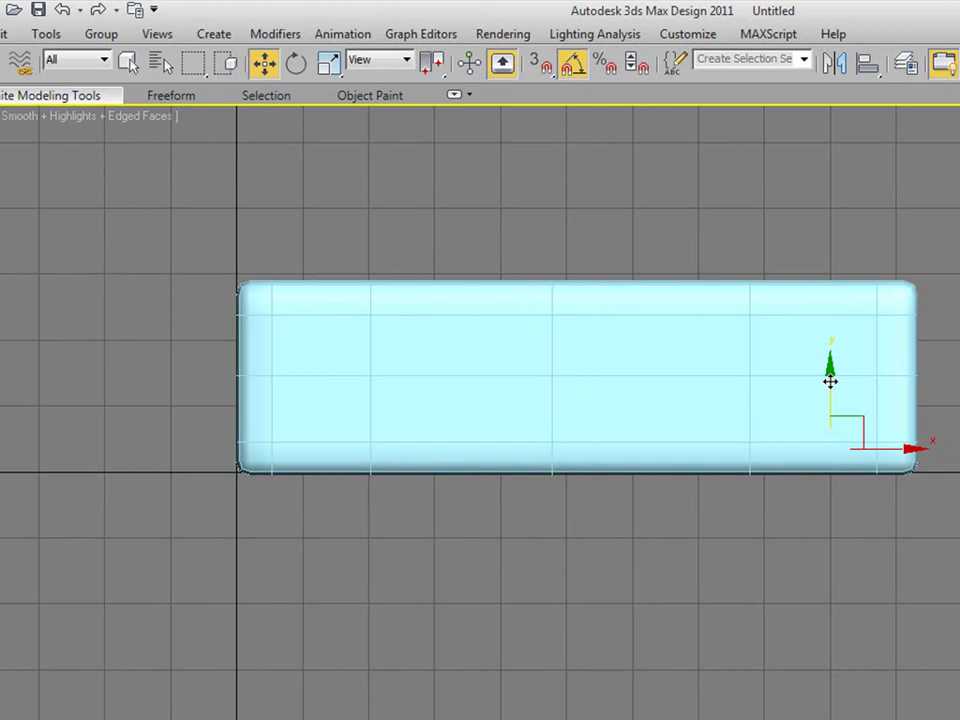
key("p")
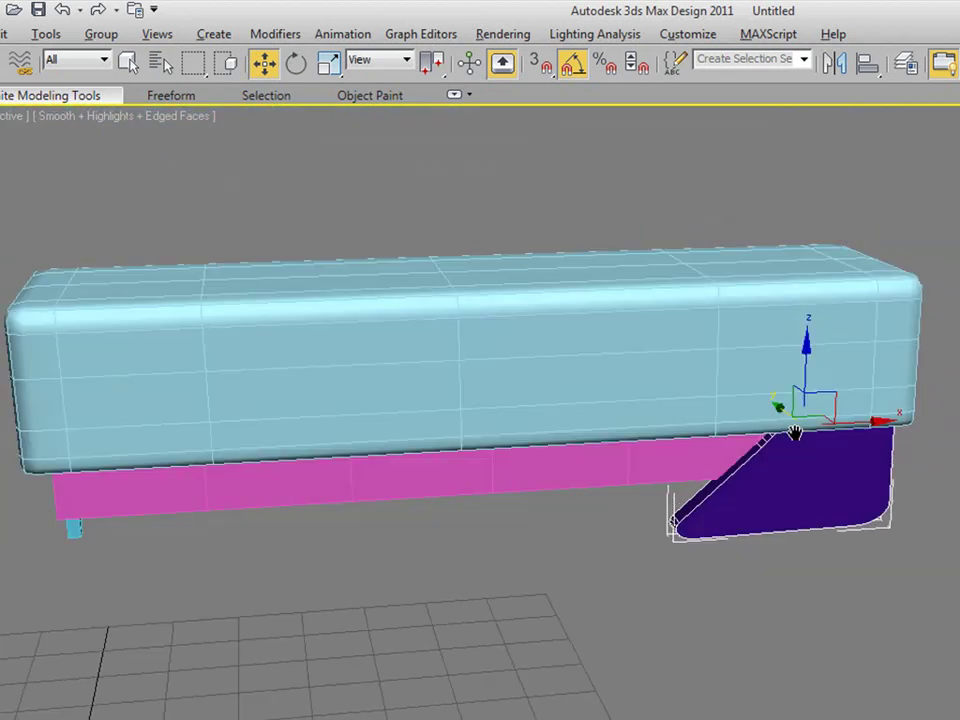
key("alt+Tab")
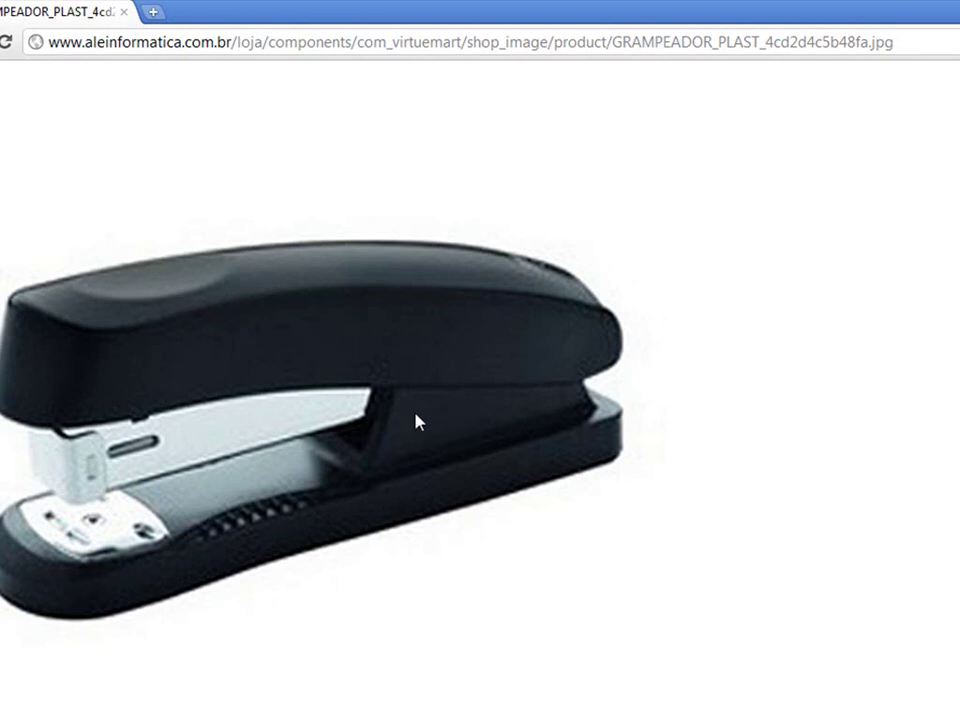
key("alt+Tab")
In wireframe Top view, Shift-drag a copy of the purple leg to the body's opposite edge.
key("t")
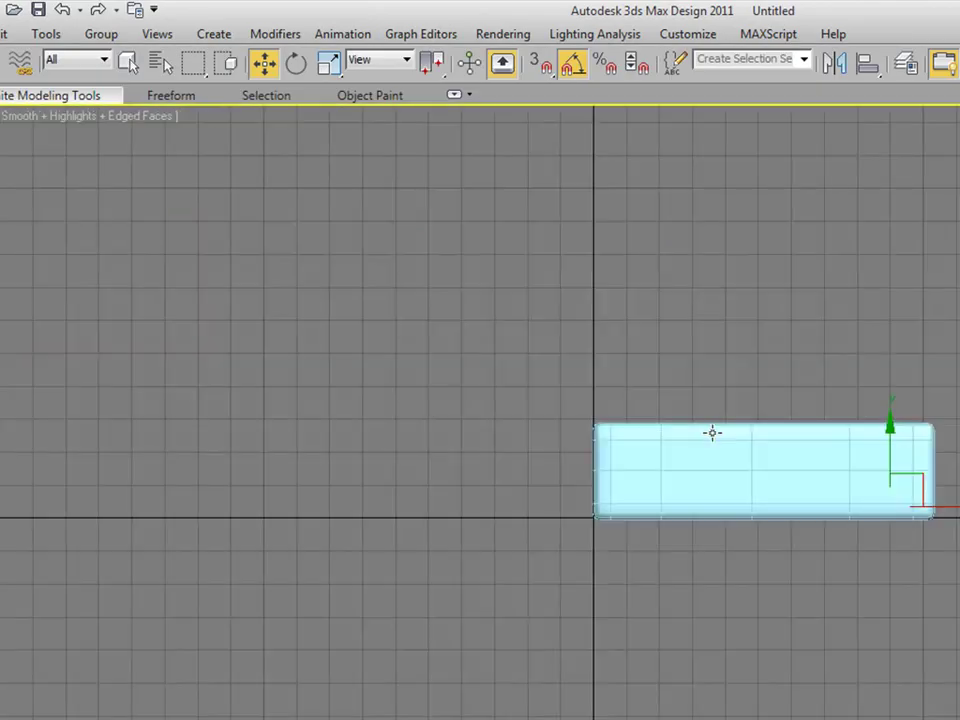
middle_click_drag(711, 431, 703, 497)
scroll(703, 497, "up", 3)
middle_click_drag(801, 512, 731, 519)
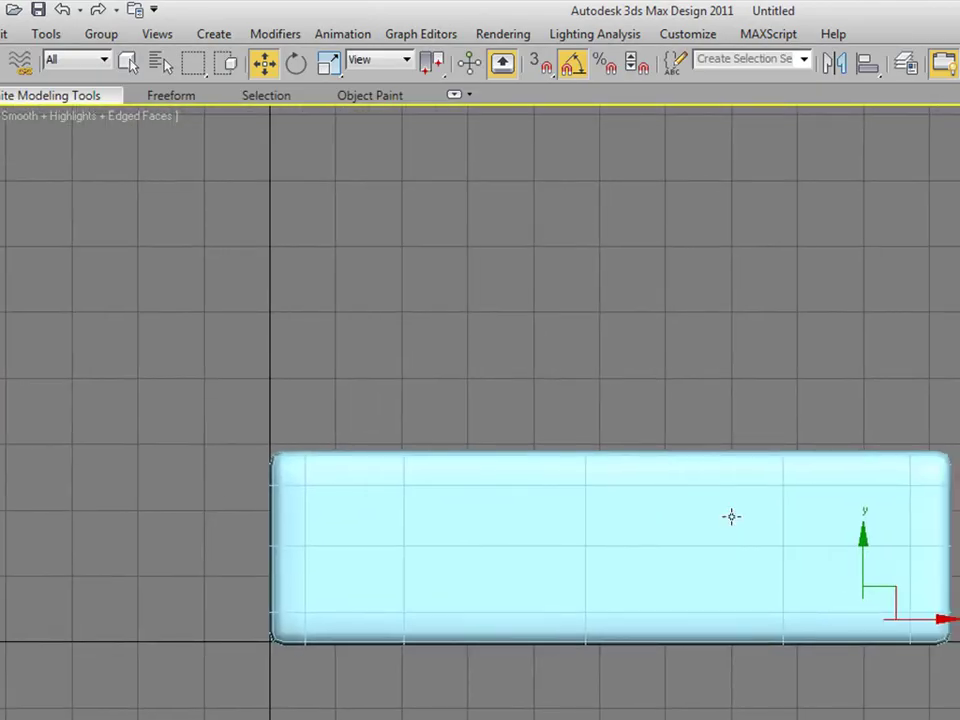
key("F3")
middle_click_drag(872, 557, 810, 577)
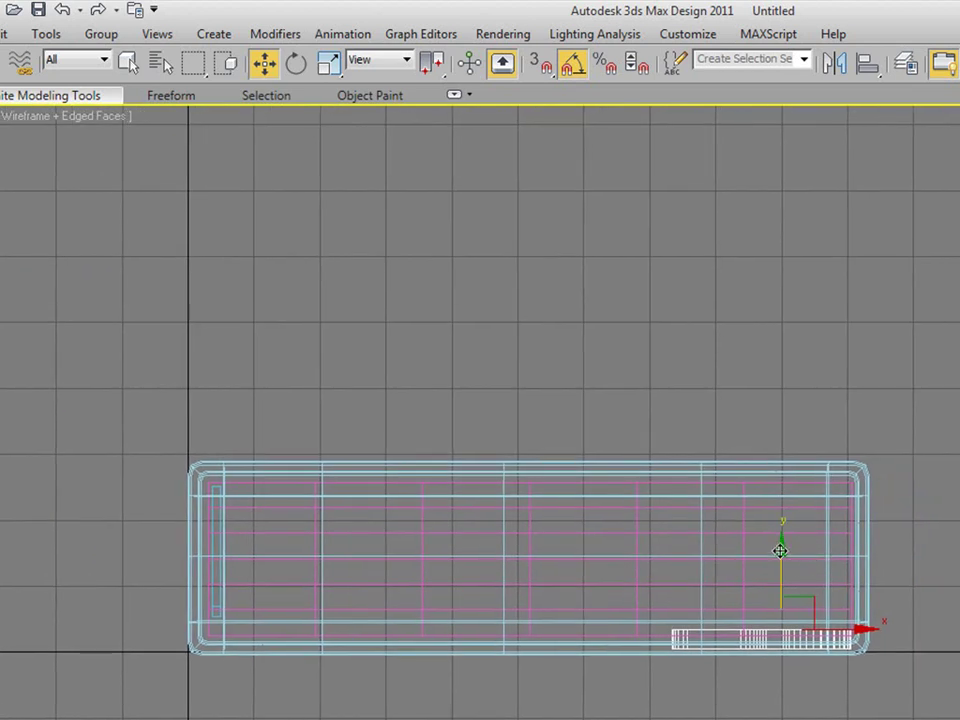
left_click_drag(781, 550, 798, 403, "shift")
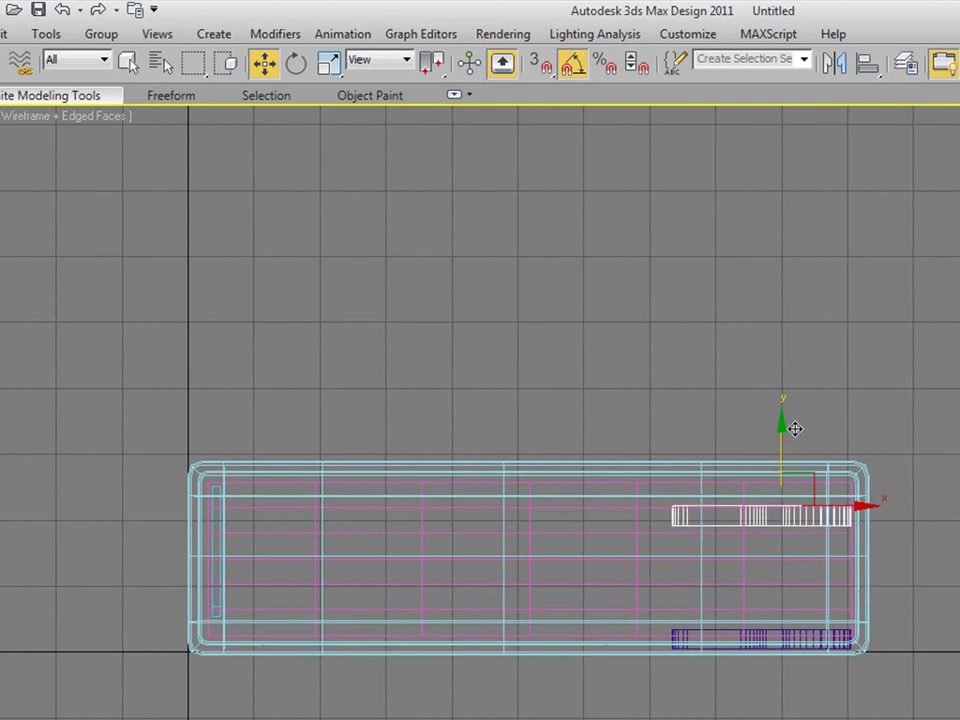
left_click_drag(798, 403, 805, 408, "shift")
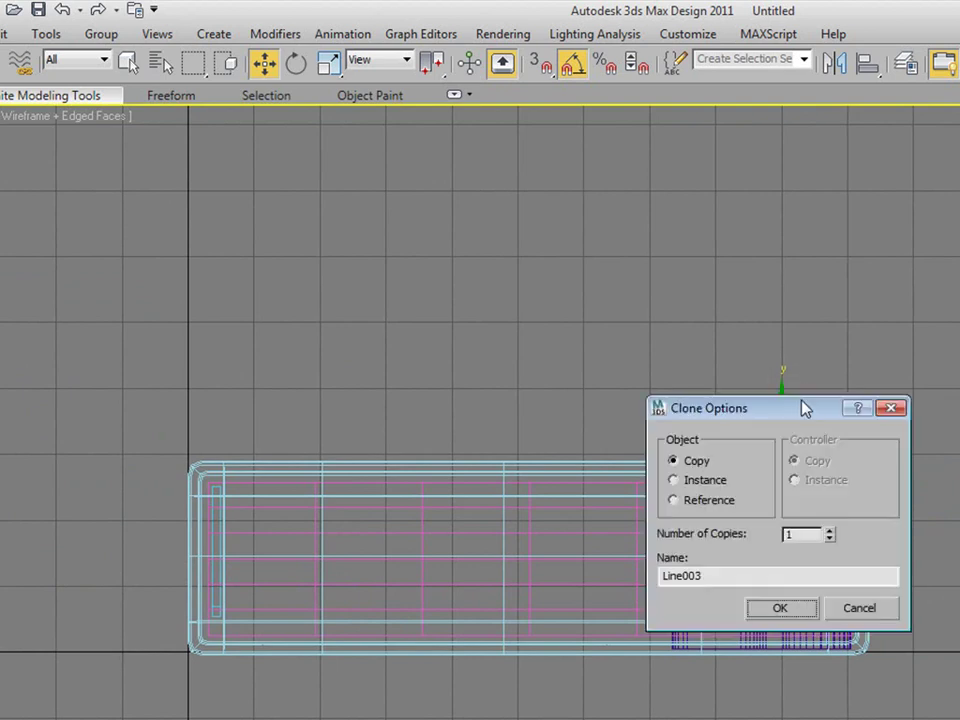
left_click(791, 609)
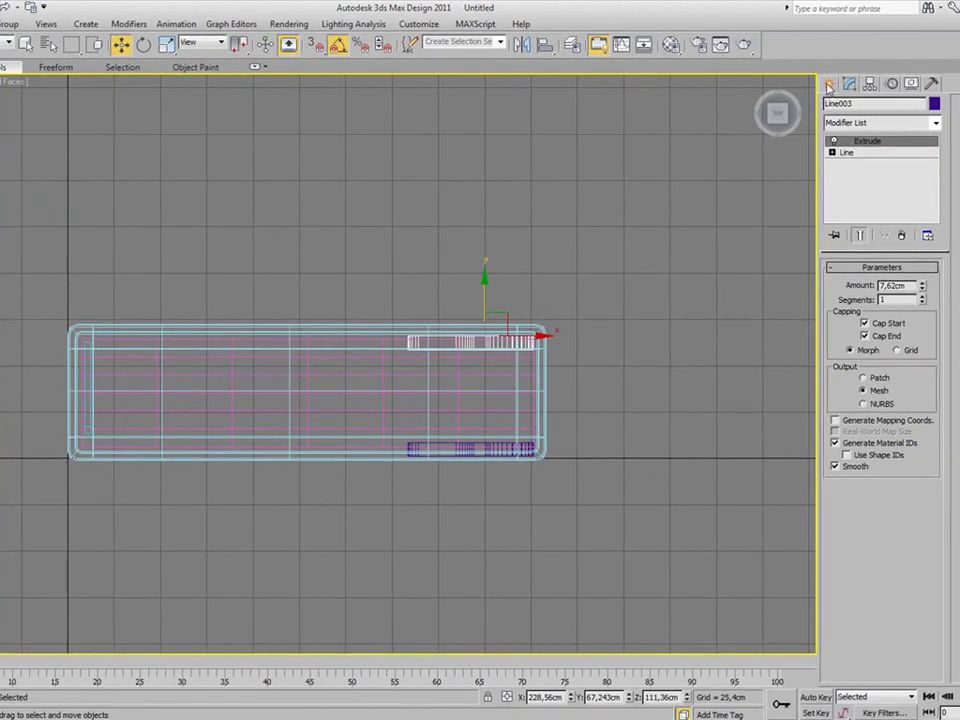
Draw a small Standard Primitives box near the body's front end in Top view.
left_click(829, 86)
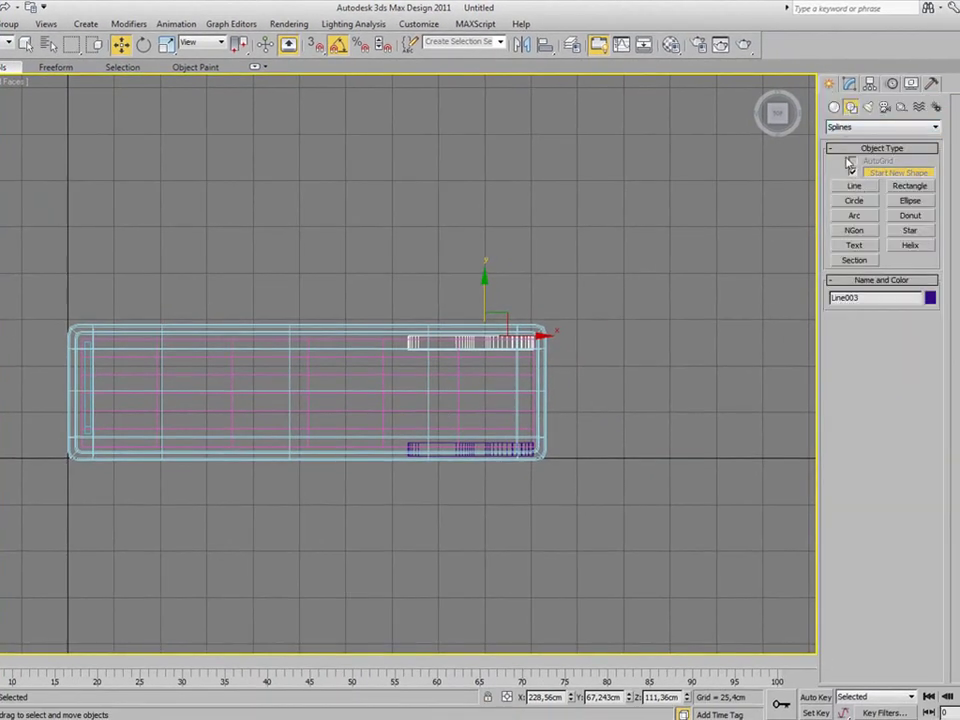
left_click(833, 108)
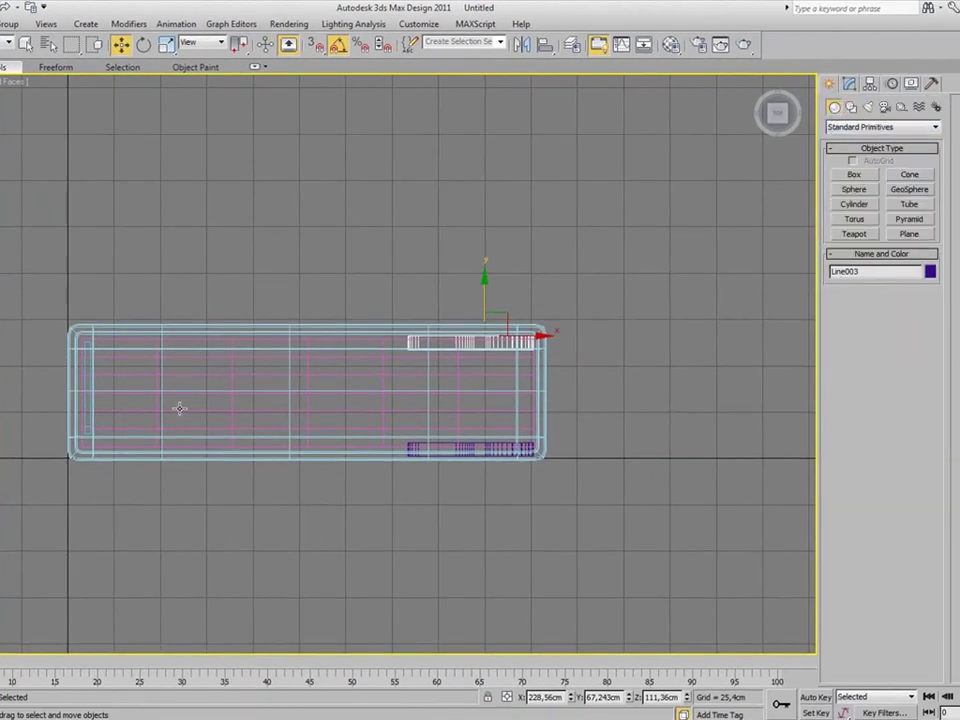
middle_click_drag(102, 374, 190, 338)
left_click(196, 319)
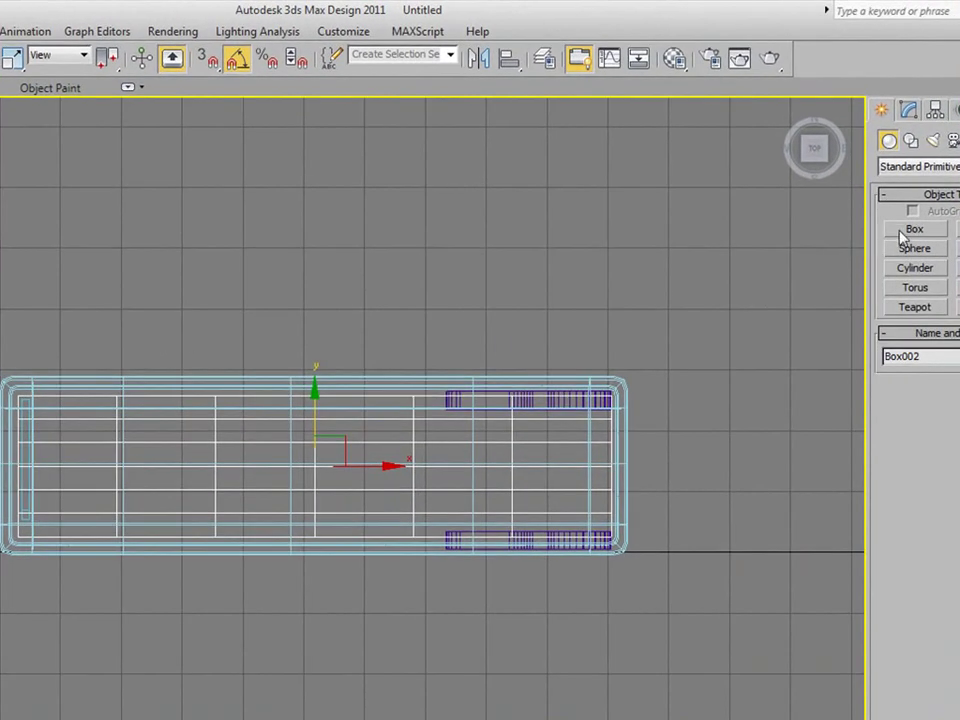
left_click(905, 233)
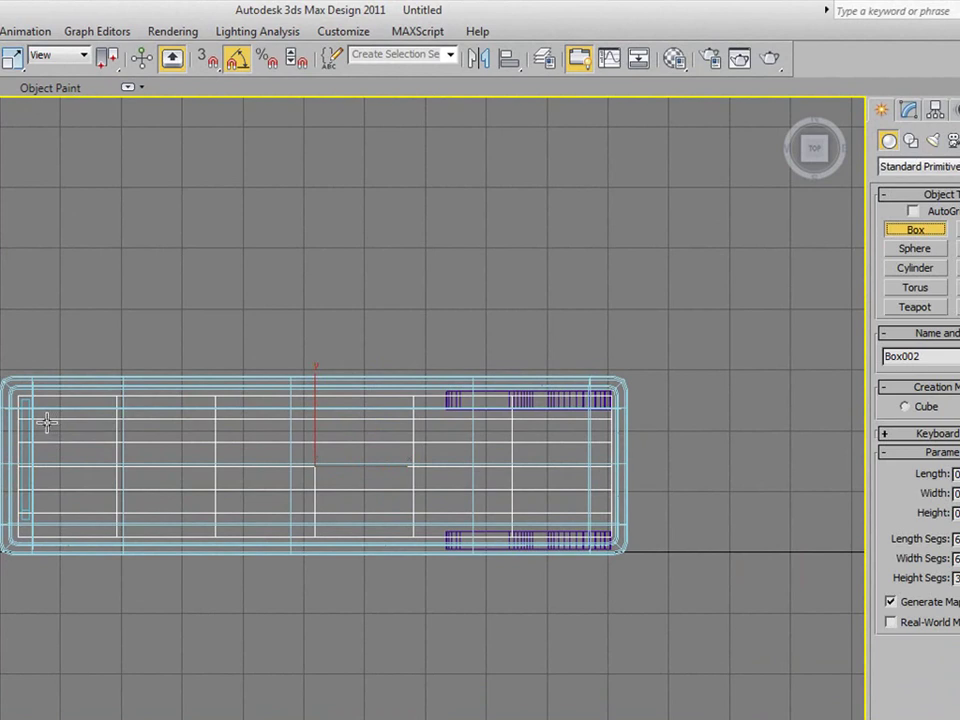
left_click_drag(47, 422, 158, 524)
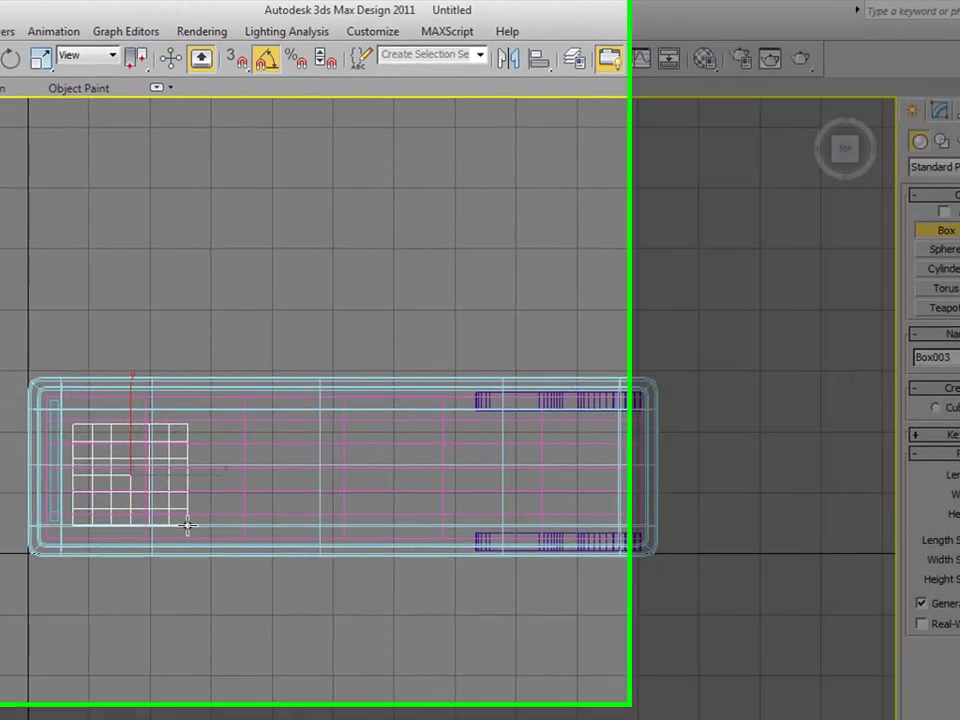
In Perspective view, raise the new box vertically into position.
key("p")
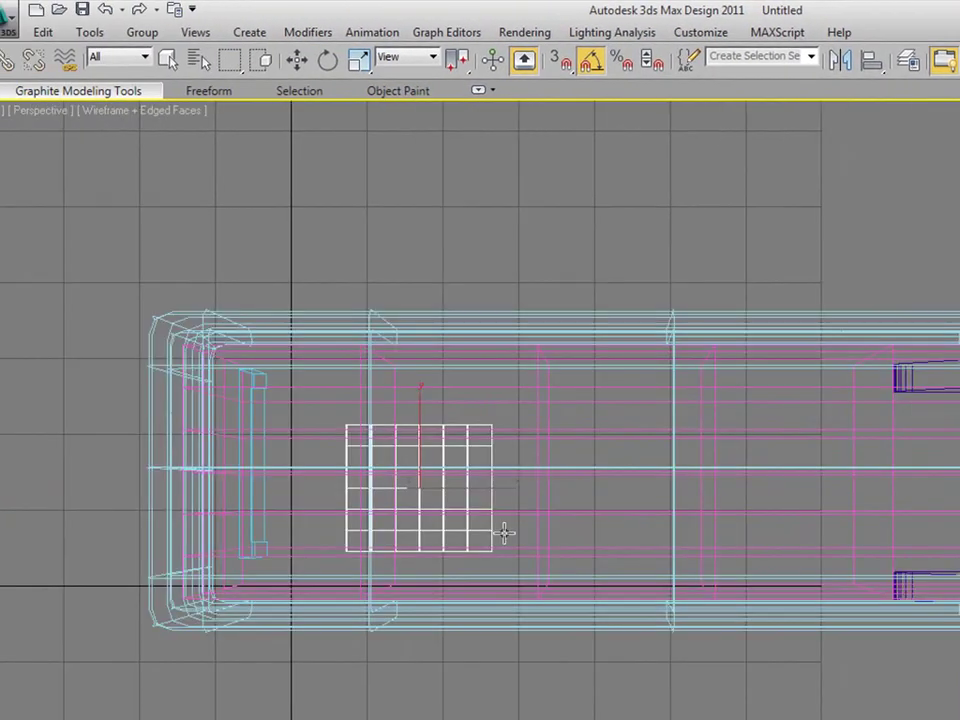
mouse_move(506, 471)
middle_mouse_down("alt")
mouse_move(510, 402)
mouse_move(459, 551)
middle_mouse_up("alt")
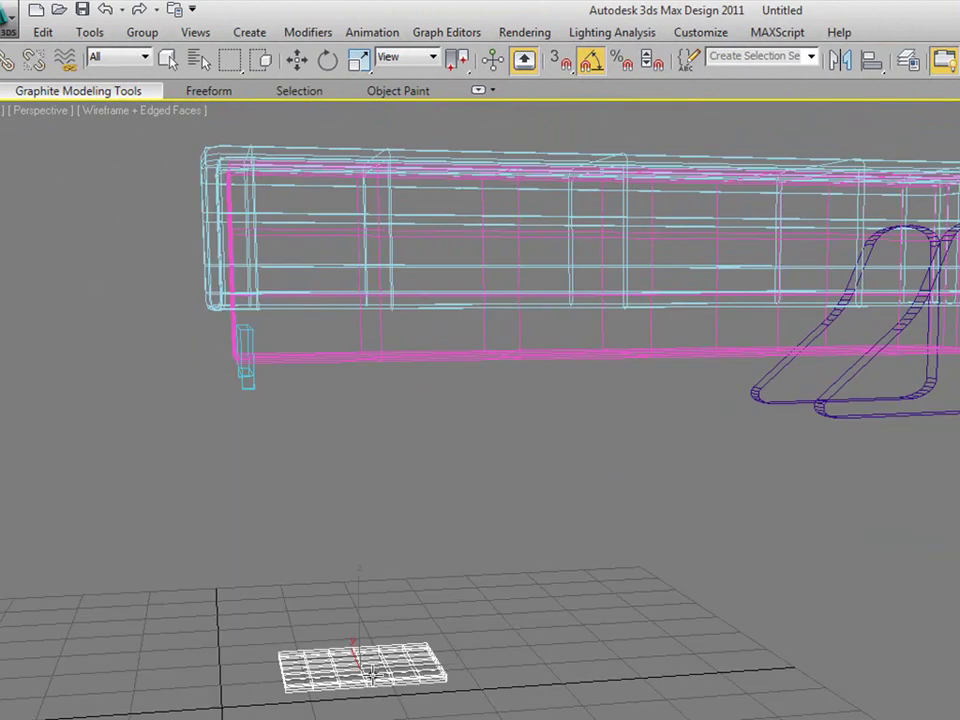
key("w")
left_click_drag(358, 592, 357, 474)
key("t")
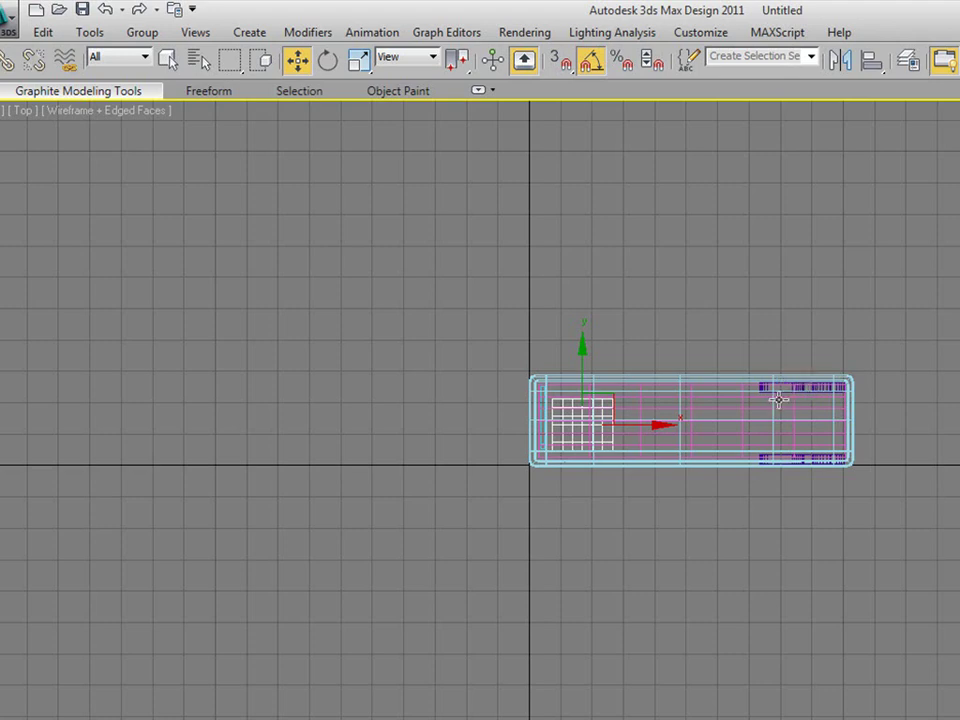
In Front view, Shift-drag a copy of the pink body down below the stapler.
key("f")
middle_click_drag(836, 336, 758, 343)
scroll(758, 343, "up", 3)
middle_click_drag(767, 281, 596, 448)
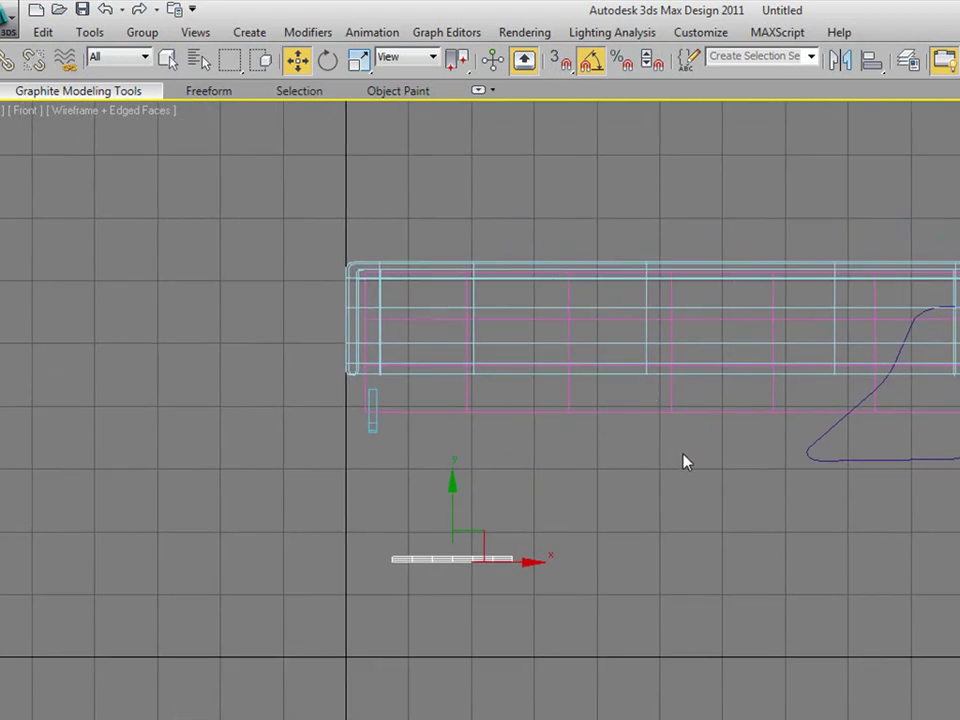
left_click(589, 406)
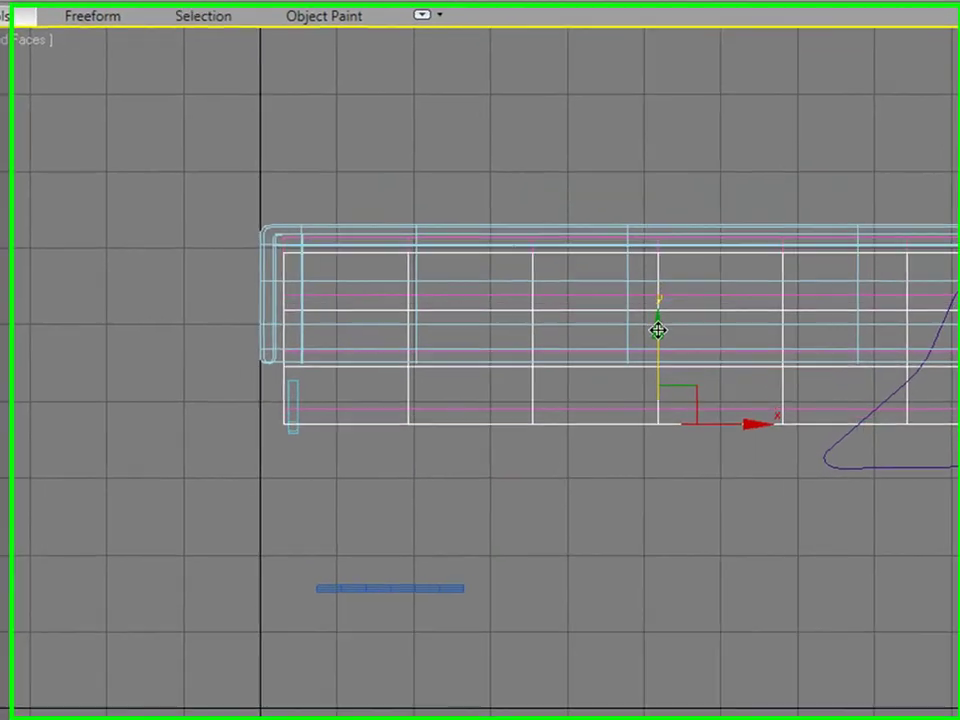
left_click_drag(670, 338, 641, 679)
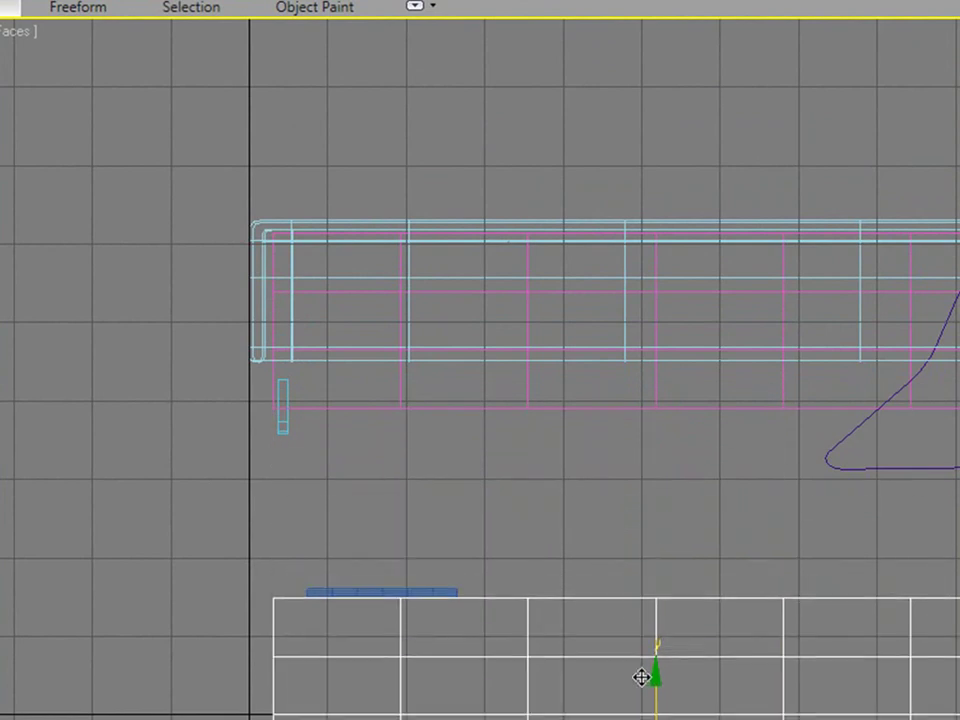
left_click_drag(641, 679, 643, 684, "shift")
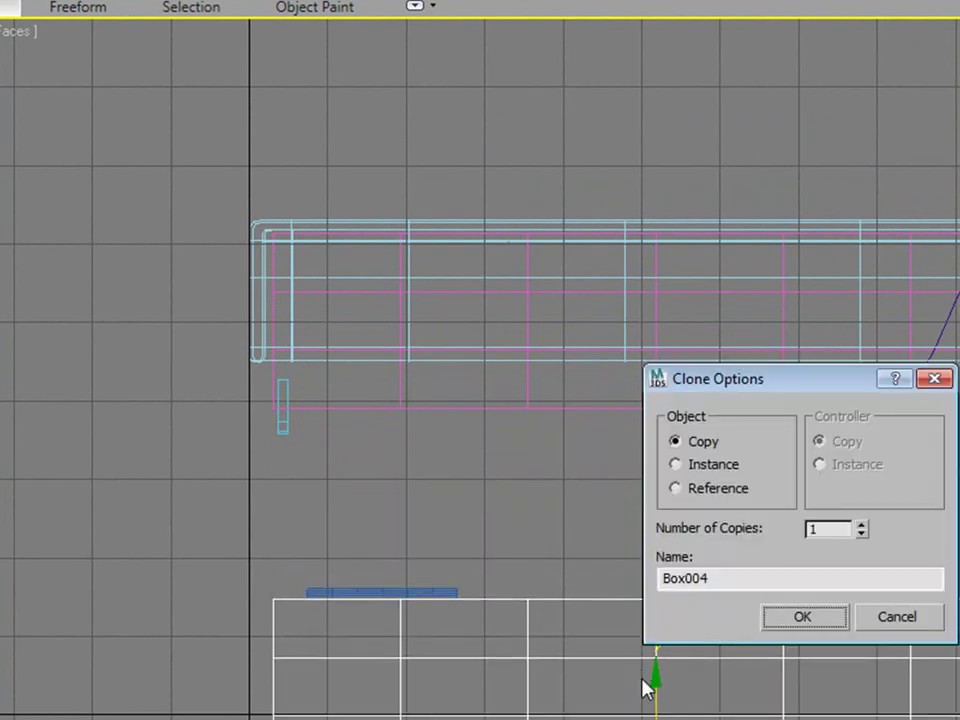
left_click(801, 626)
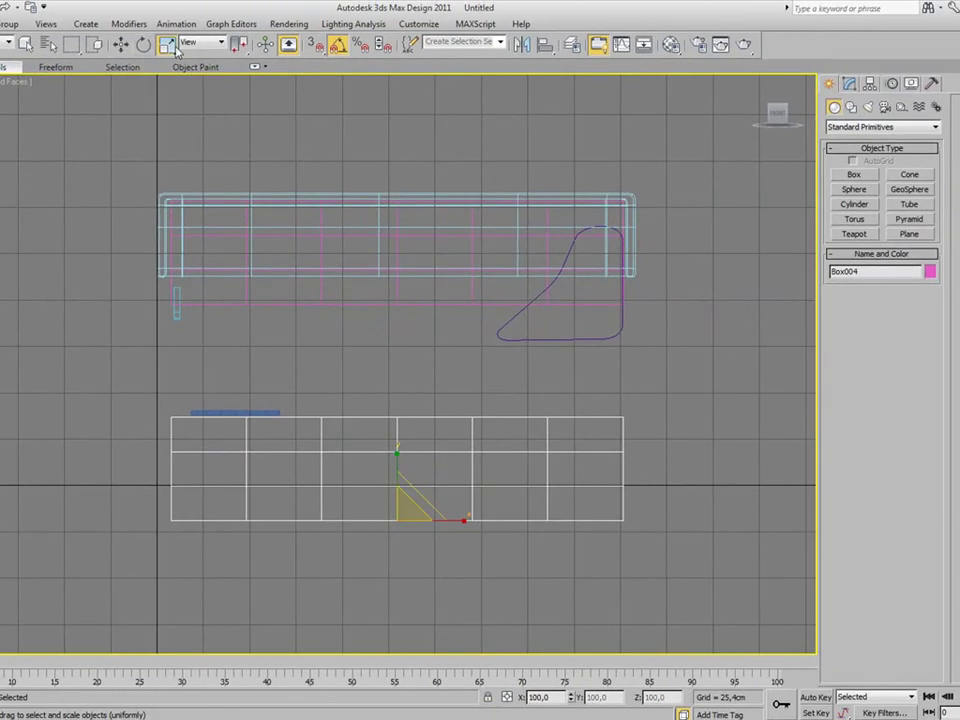
Flatten the copy into a thin plate, raise it under the blue pad, and view it shaded.
left_click_drag(396, 456, 389, 577)
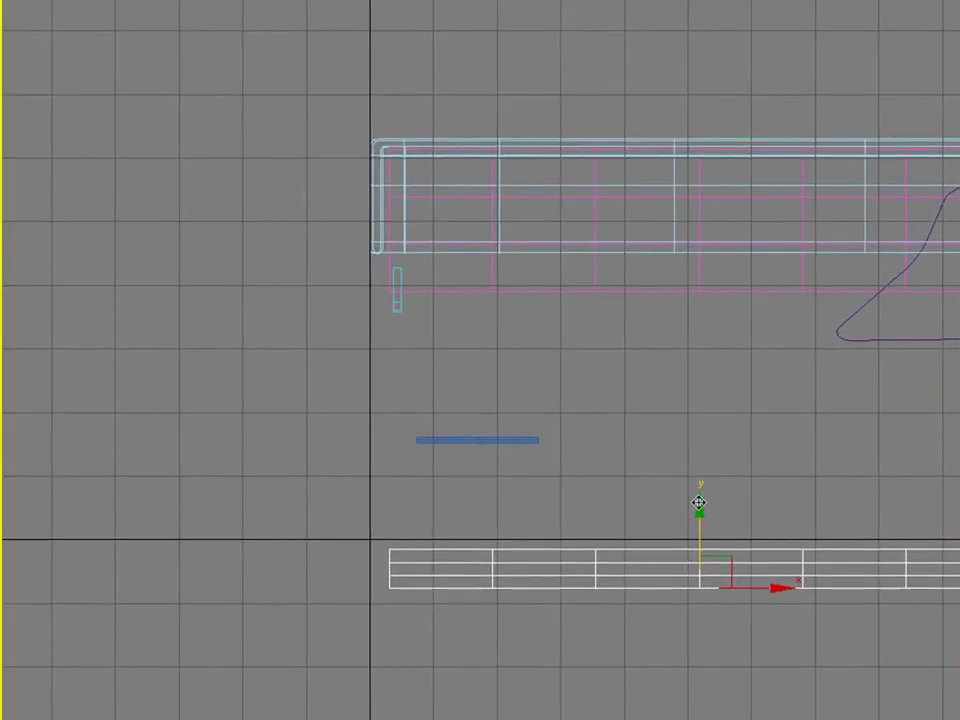
left_click_drag(698, 502, 706, 401)
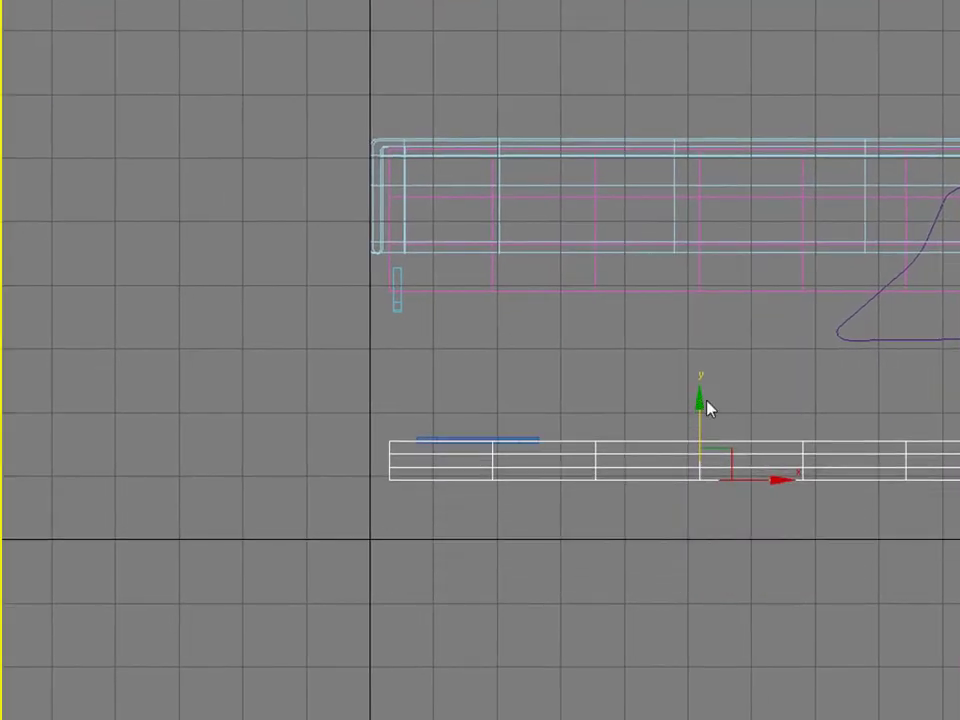
middle_click_drag(711, 407, 537, 410, "alt")
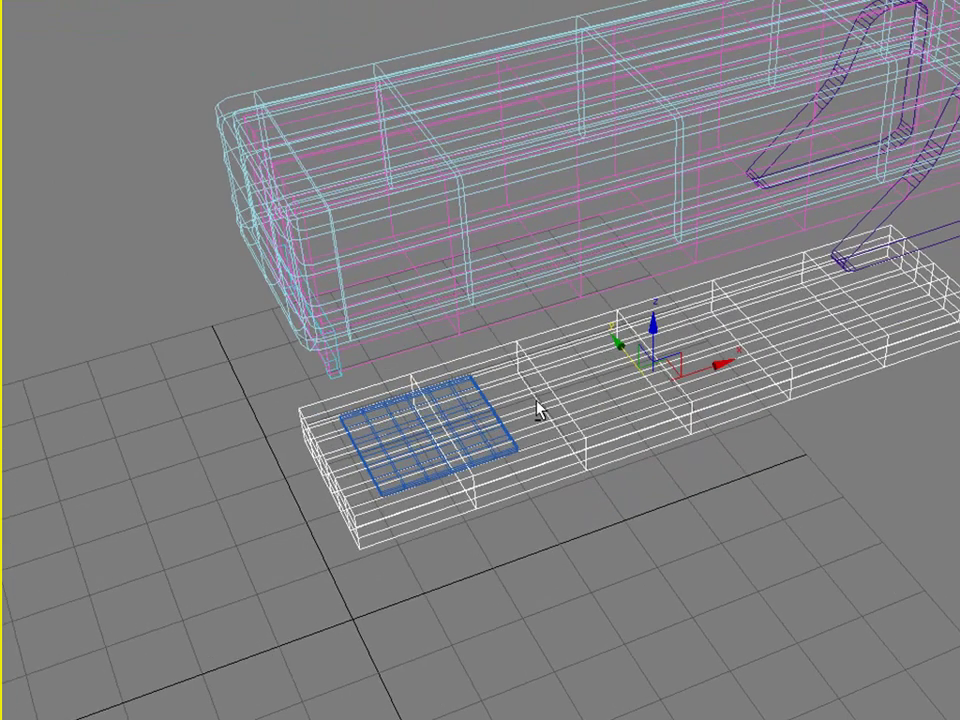
key("F3")
mouse_move(574, 422)
middle_mouse_down("alt")
mouse_move(581, 309)
mouse_move(578, 325)
middle_mouse_up("alt")
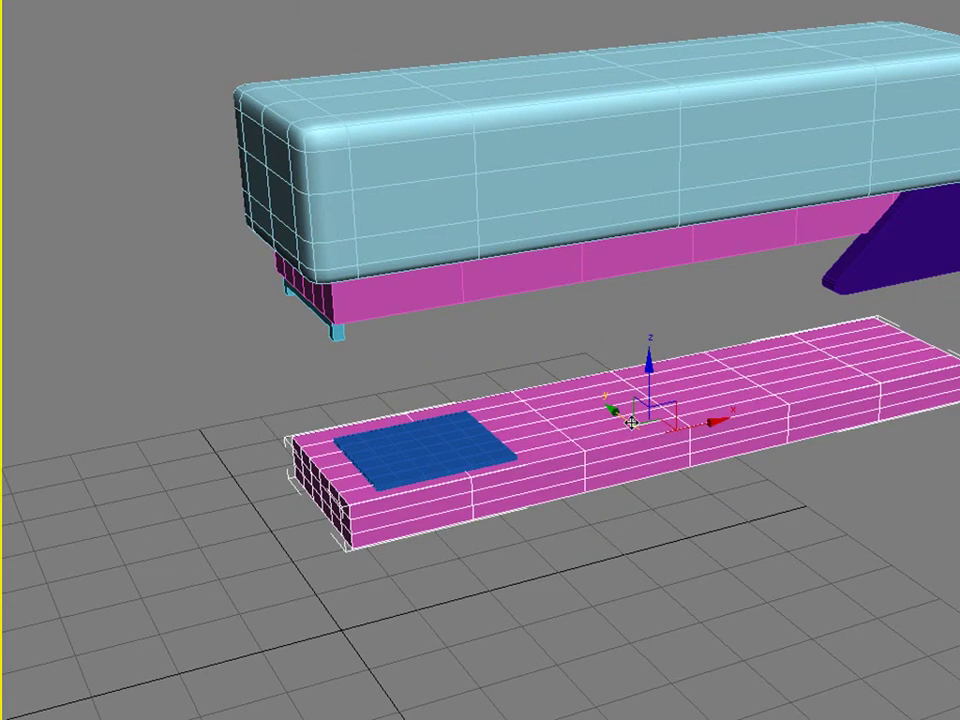
Convert the pink base plate to an Editable Poly, trying Use NURMS then undoing it.
right_click(617, 411)
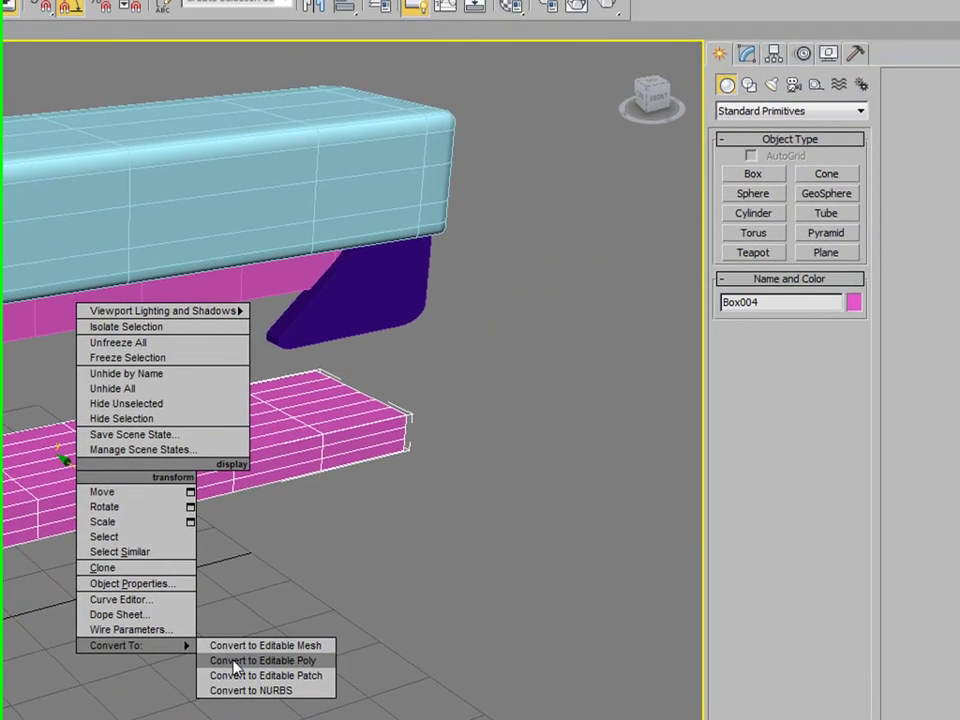
left_click(236, 662)
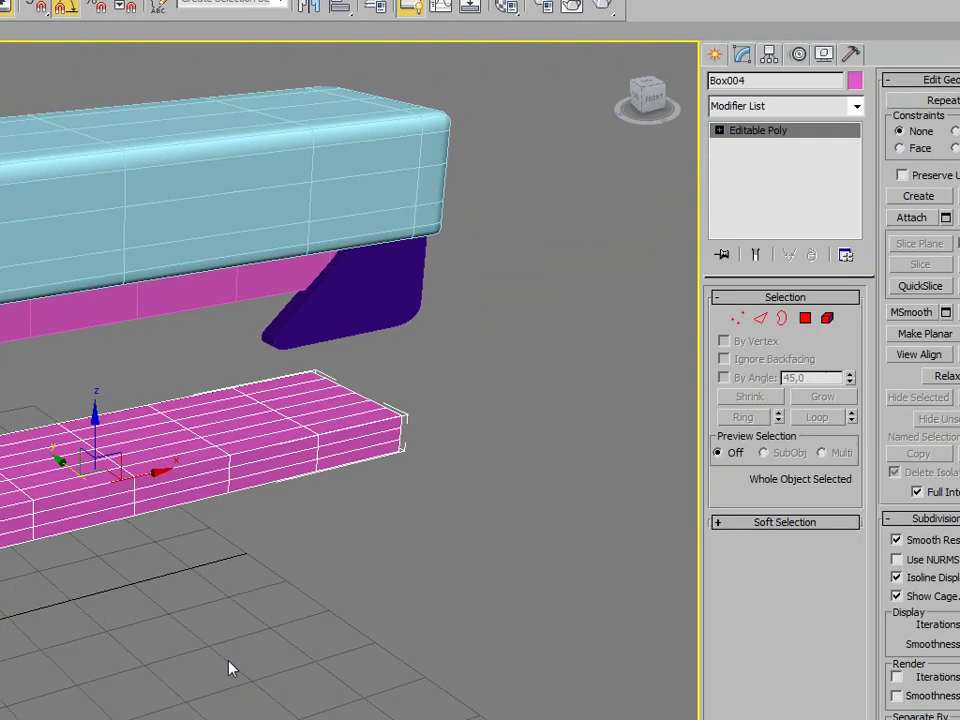
left_click(897, 560)
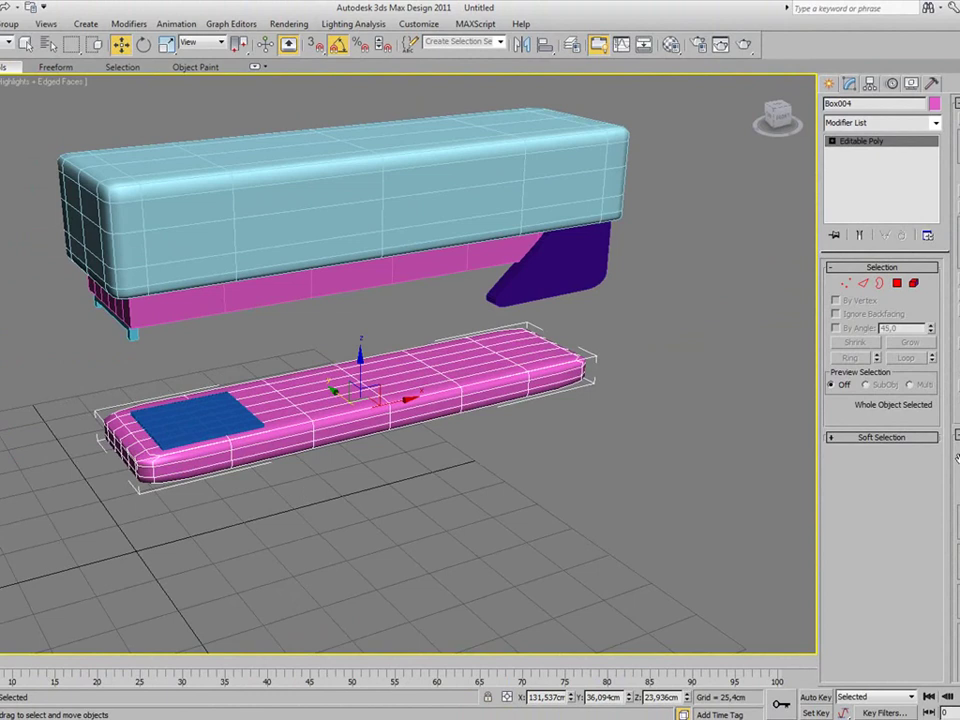
key("ctrl+z")
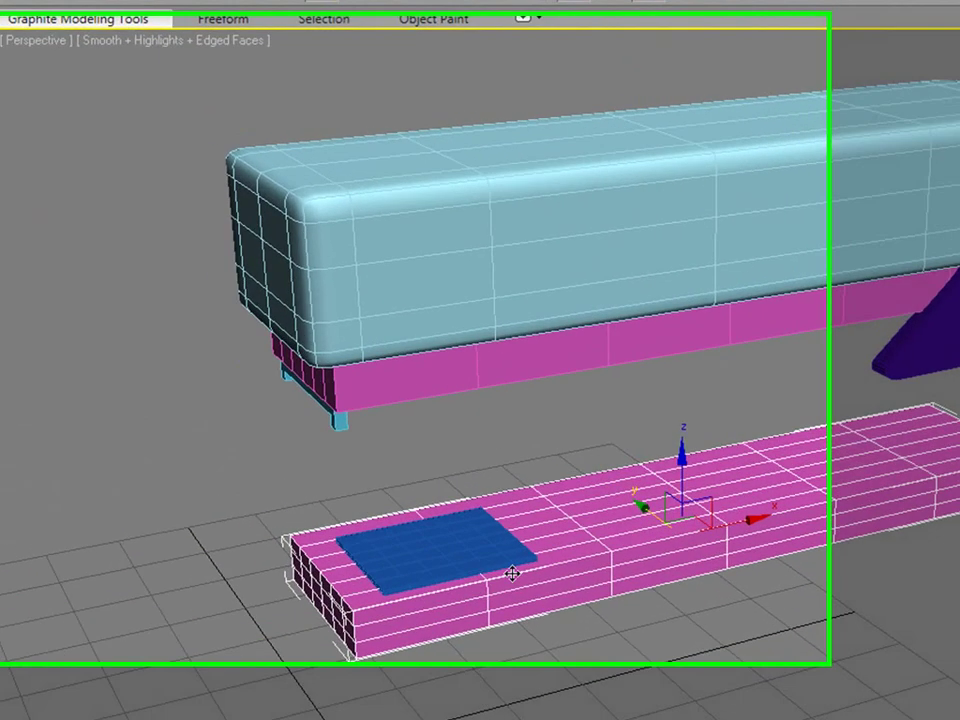
key("F3")
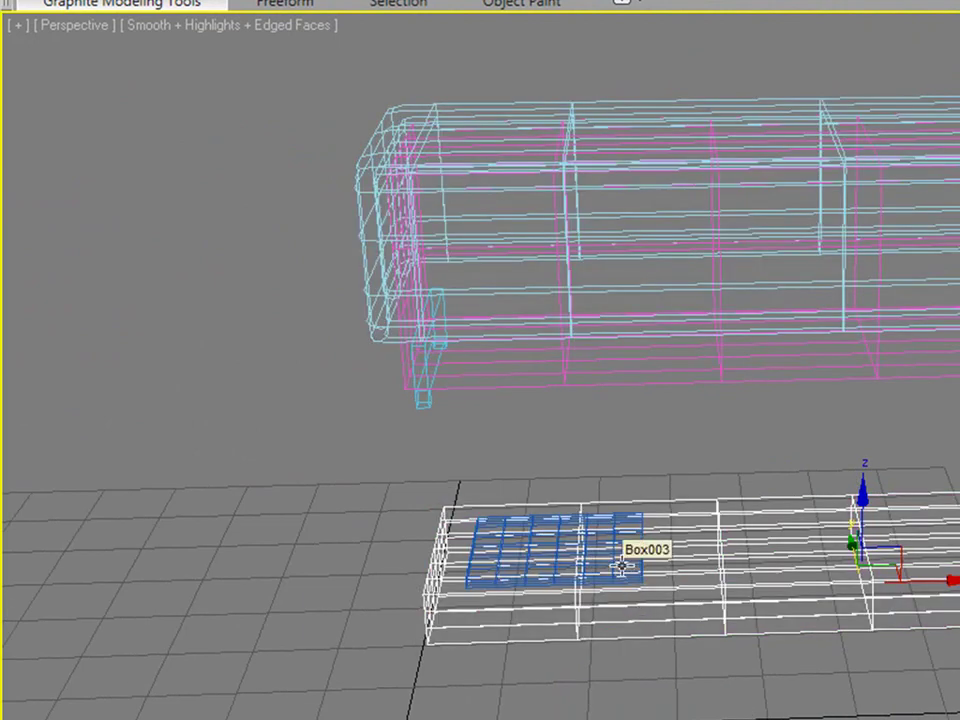
At Vertex level, move the middle vertex column left, then view the stapler reference photo.
key("1")
left_click_drag(556, 458, 621, 646)
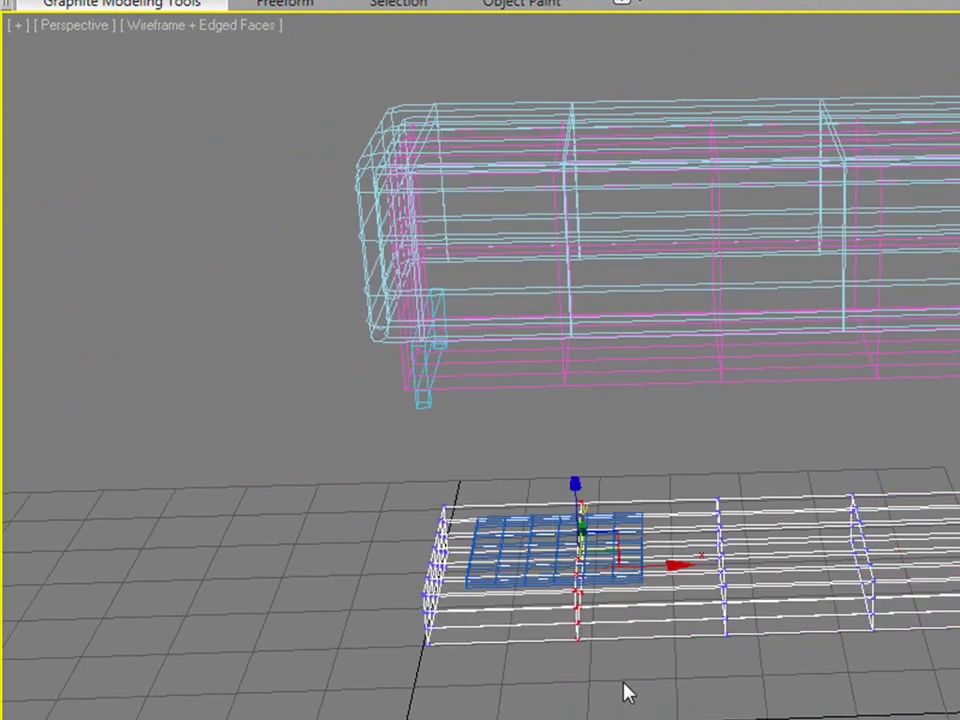
left_click_drag(667, 571, 565, 568)
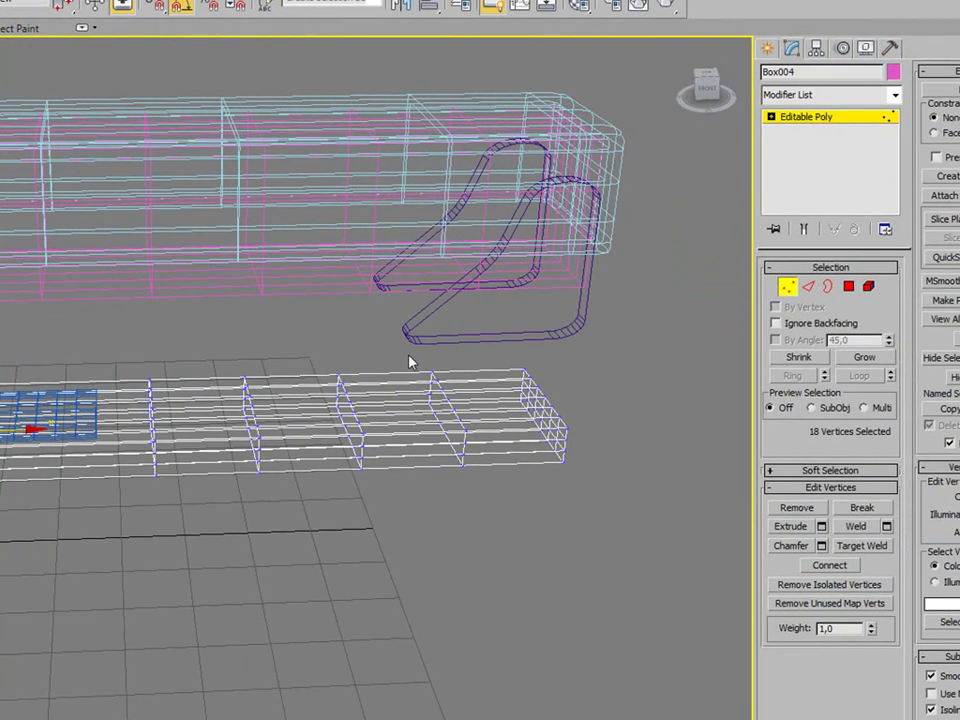
left_click_drag(410, 362, 484, 508)
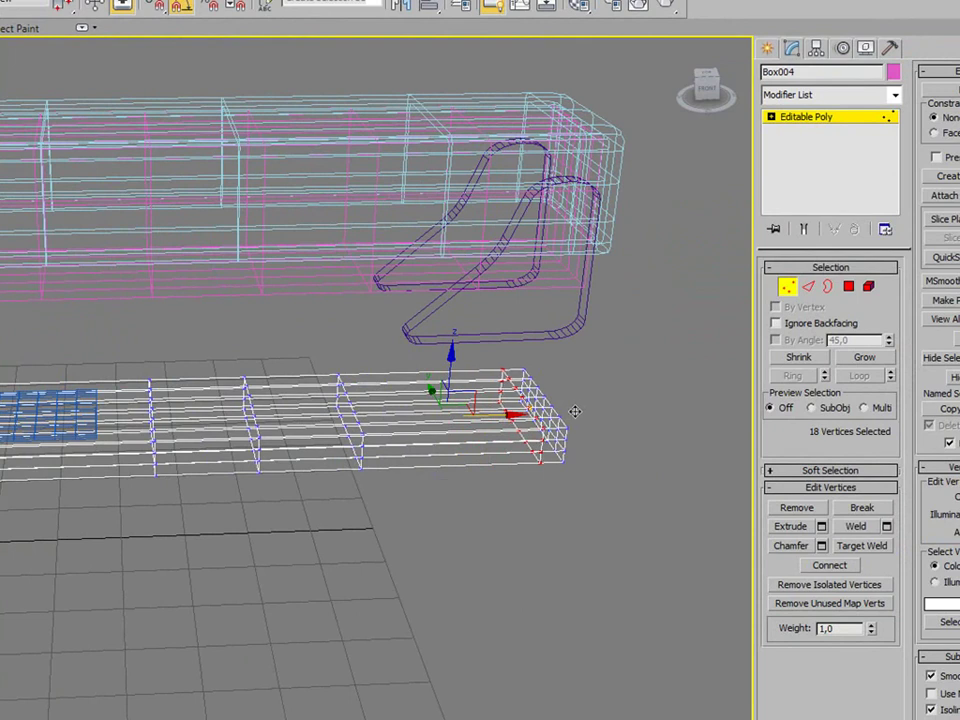
key("F3")
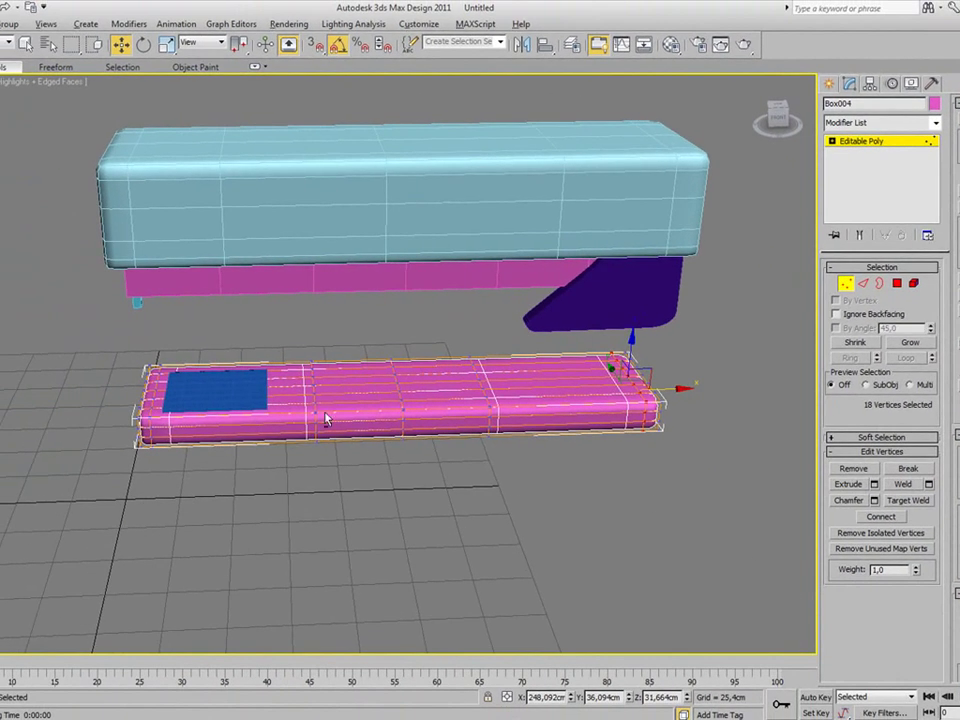
middle_click_drag(325, 420, 333, 397, "alt")
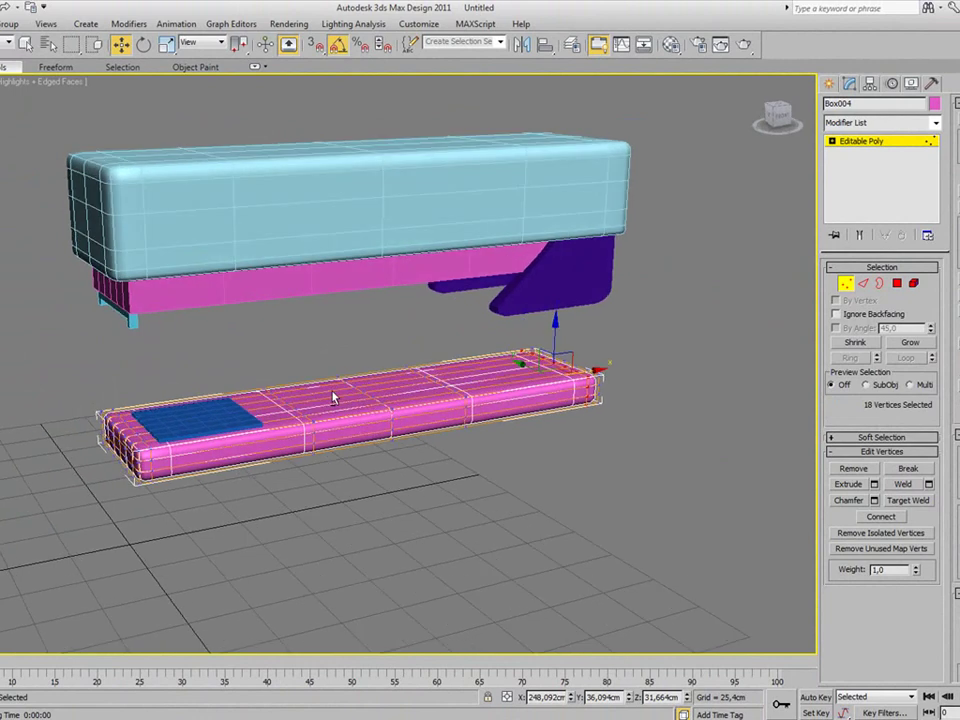
key("alt+Tab")
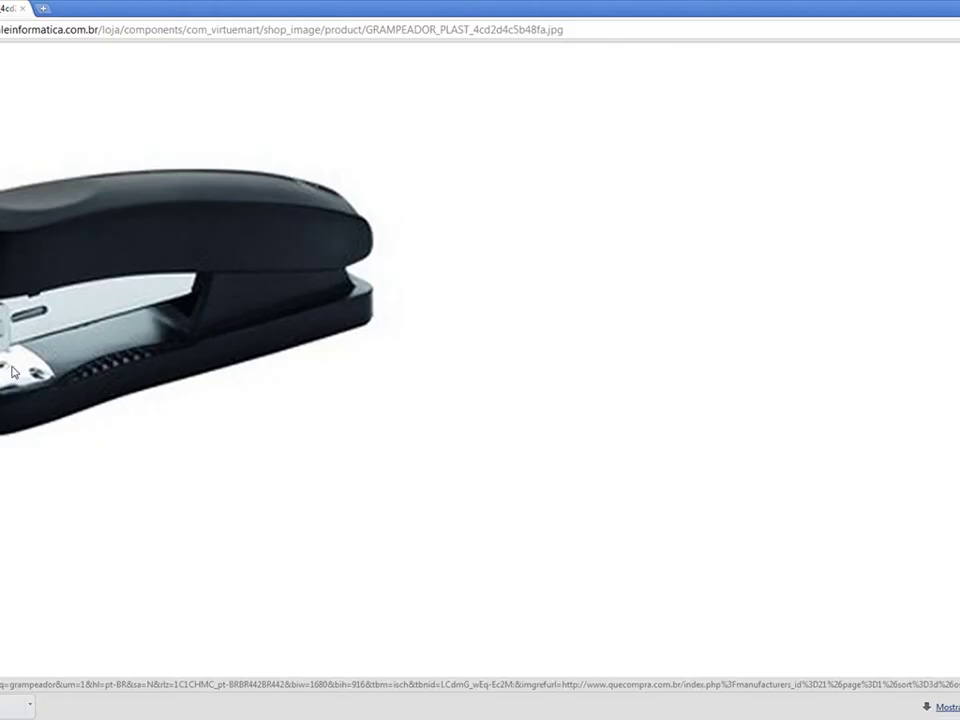
Return to 3ds Max, leave vertex editing and select the whole pink base plate.
key("alt+Tab")
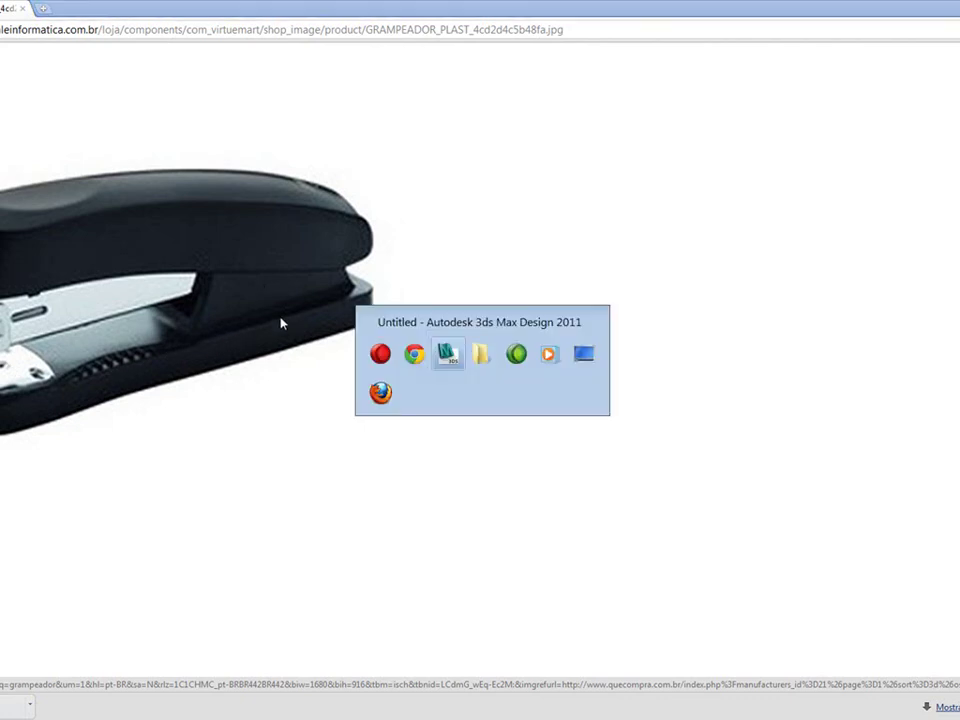
left_click(465, 482)
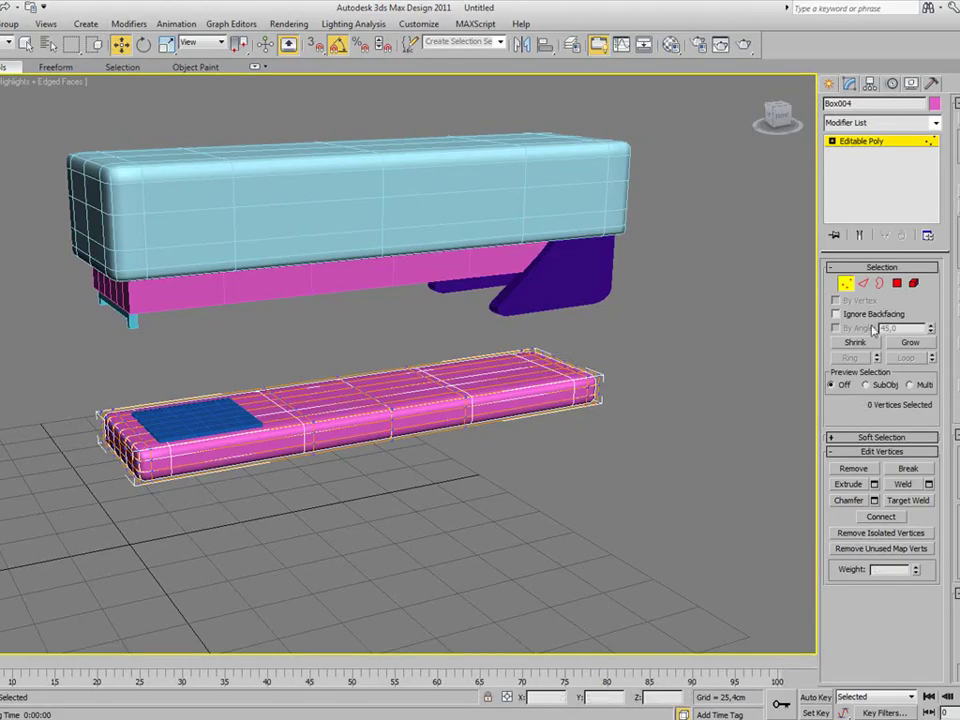
left_click(870, 144)
left_click(542, 454)
left_click(415, 396)
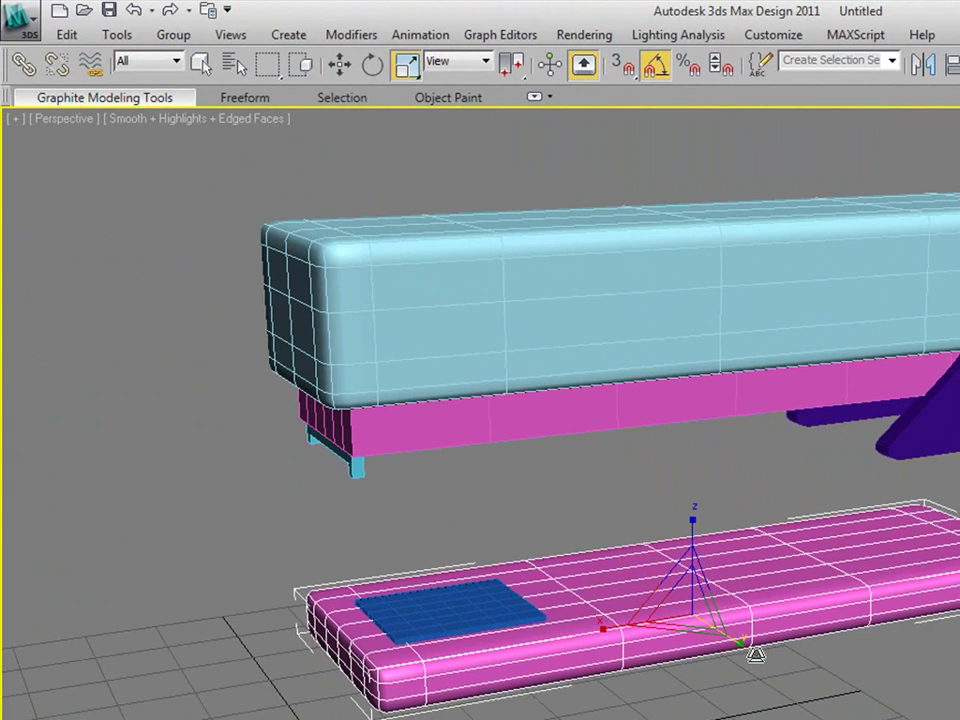
In a top wireframe view, scale the base plate slightly wider along Y and nudge it right.
key("t")
key("F3")
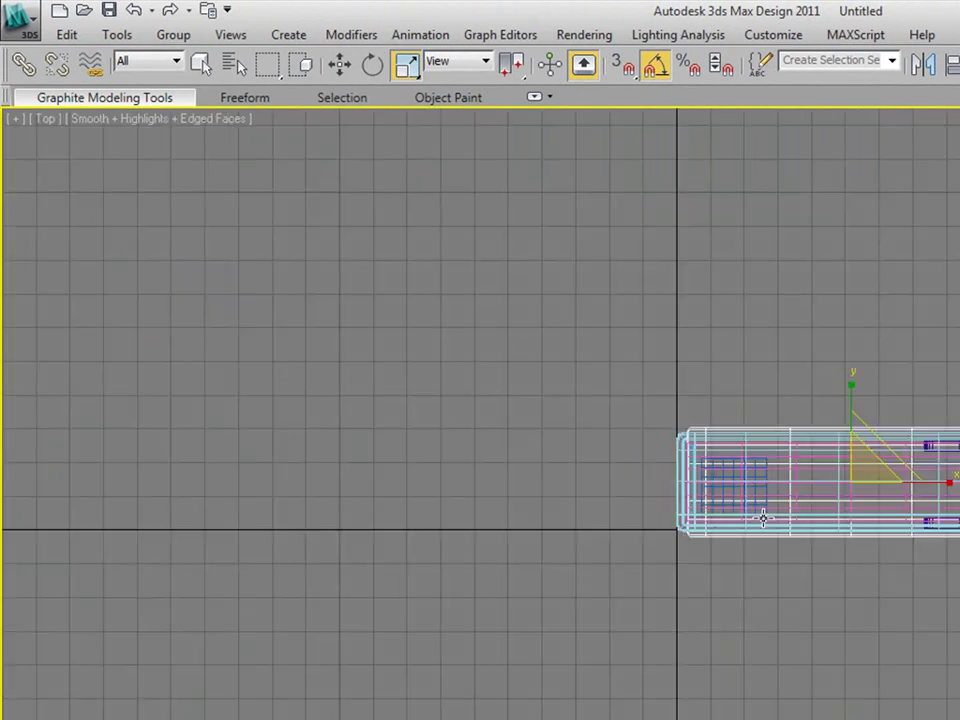
middle_click_drag(760, 514, 704, 497)
scroll(714, 417, "up", 3)
middle_click_drag(714, 417, 643, 484)
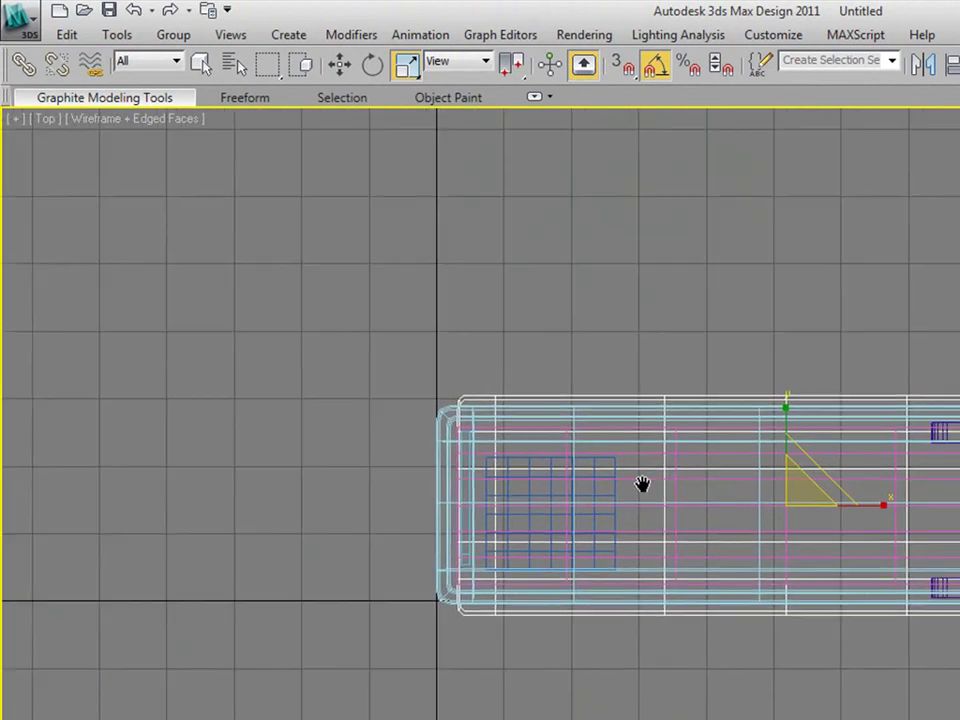
left_click_drag(787, 407, 787, 405)
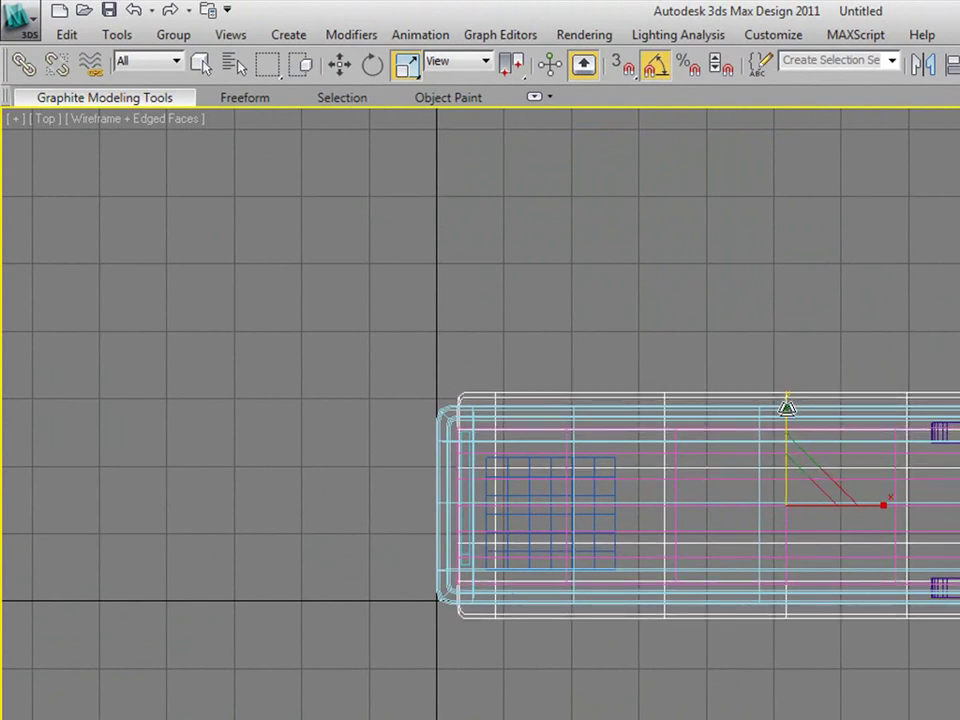
key("w")
left_click_drag(853, 506, 857, 505)
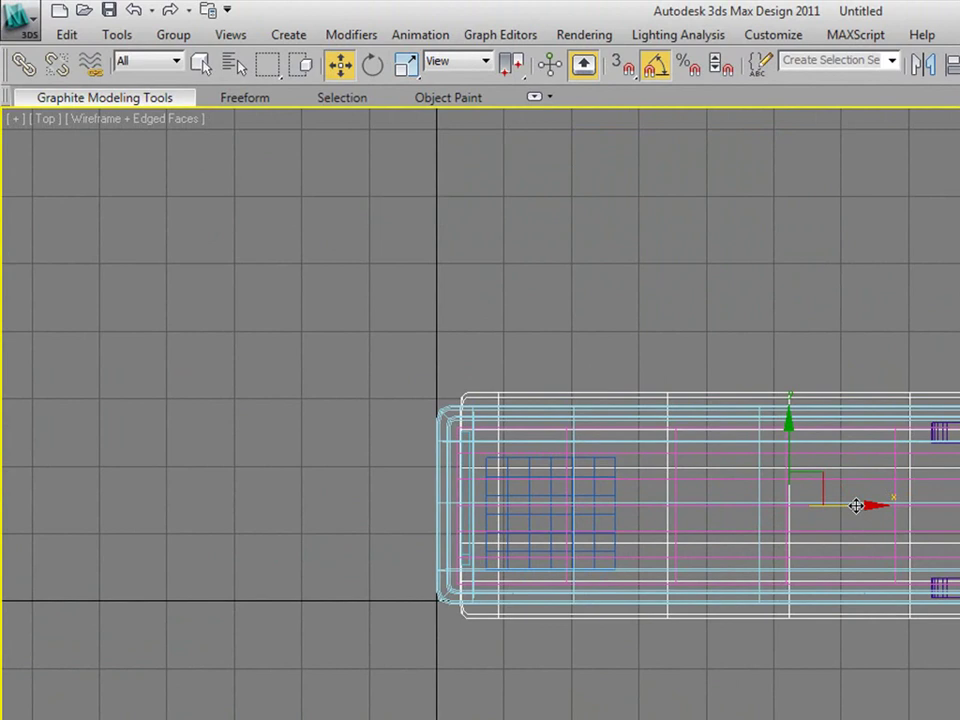
Return to a shaded, tilted perspective view centred on the stapler.
key("p")
middle_click_drag(797, 531, 804, 433, "alt")
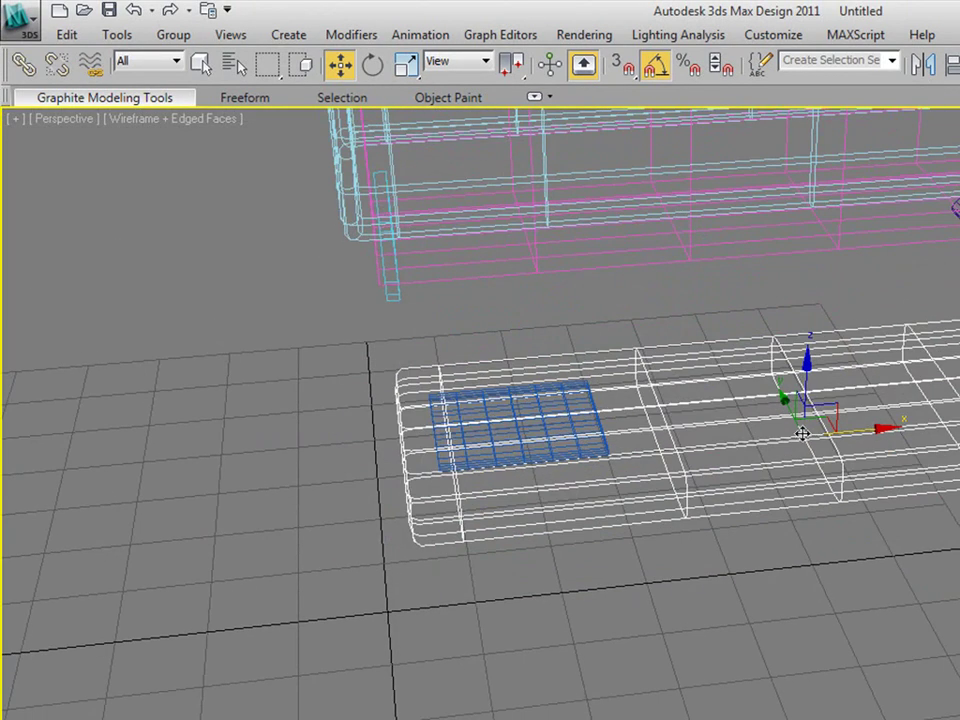
scroll(802, 433, "down", 5)
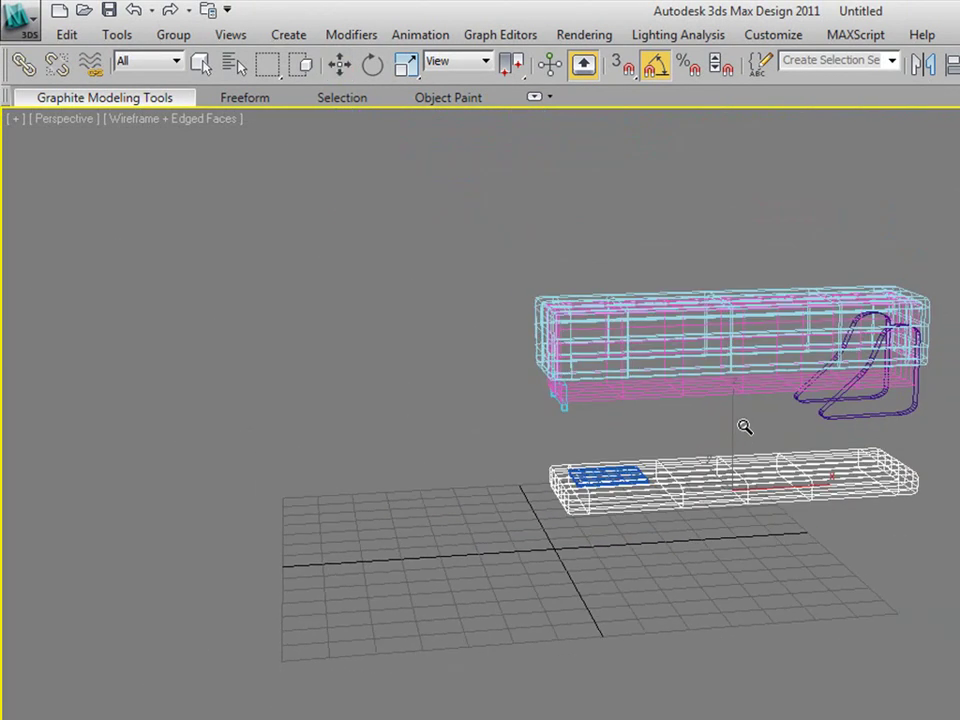
key("F3")
mouse_move(773, 470)
middle_mouse_down()
mouse_move(778, 454)
mouse_move(778, 480)
middle_mouse_up()
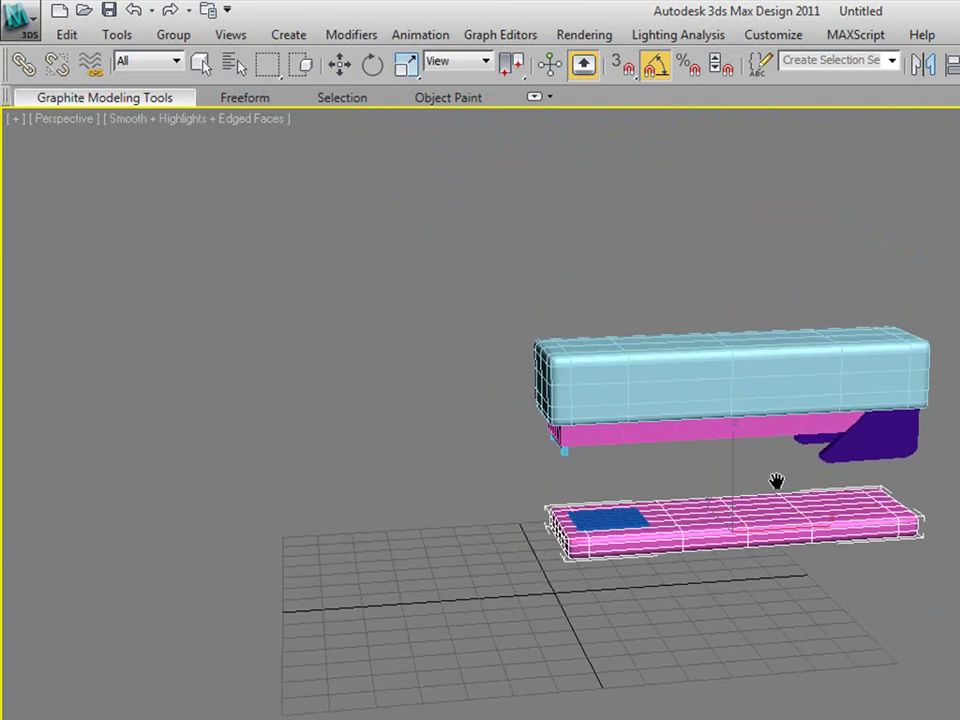
After checking the reference photo, select base plate Box004 and uncheck Use NURMS Subdivision.
key("alt+Tab")
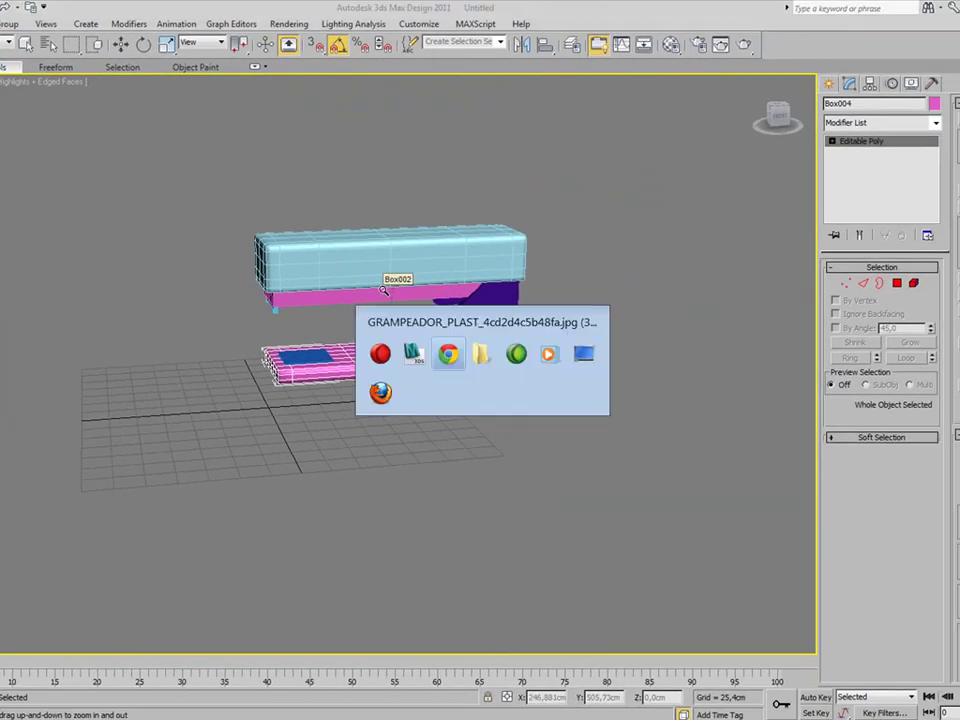
key("alt+Tab")
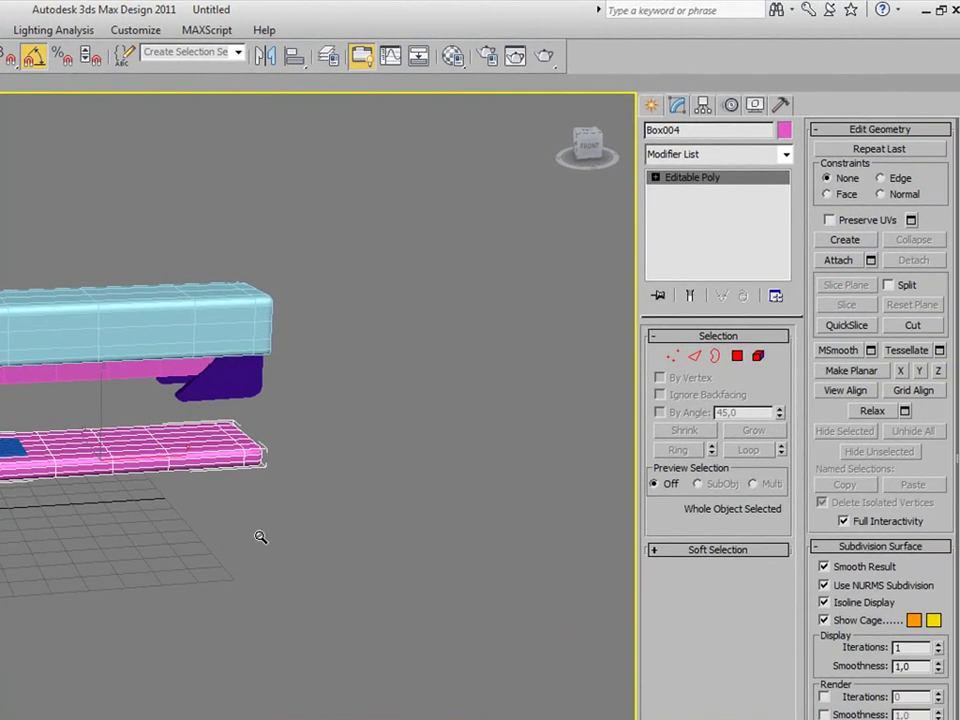
key("w")
left_click(137, 433)
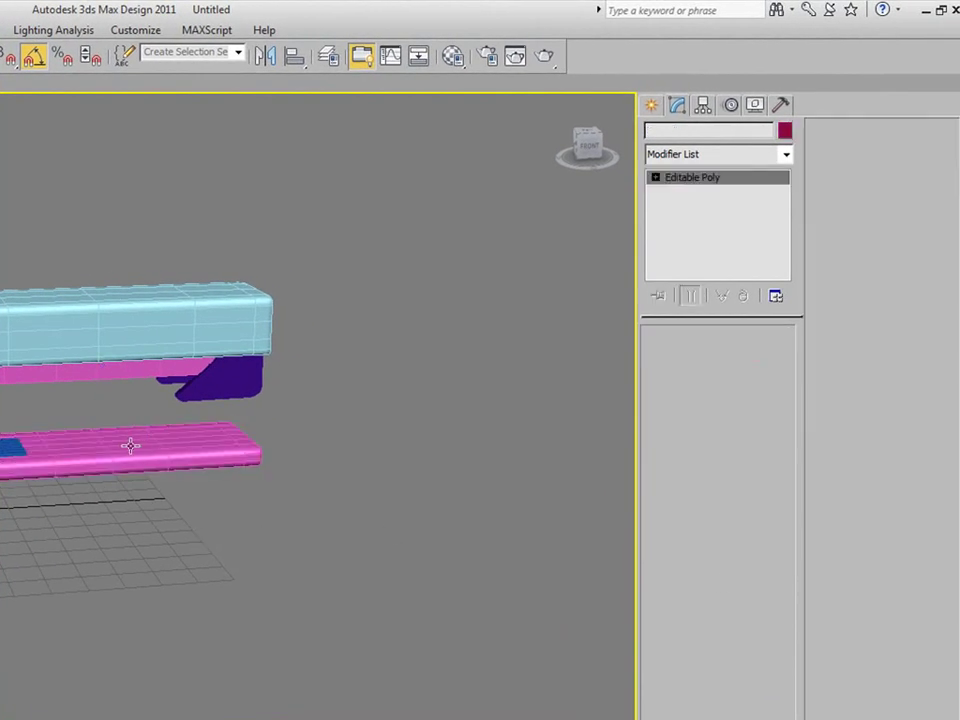
scroll(113, 453, "up", 3)
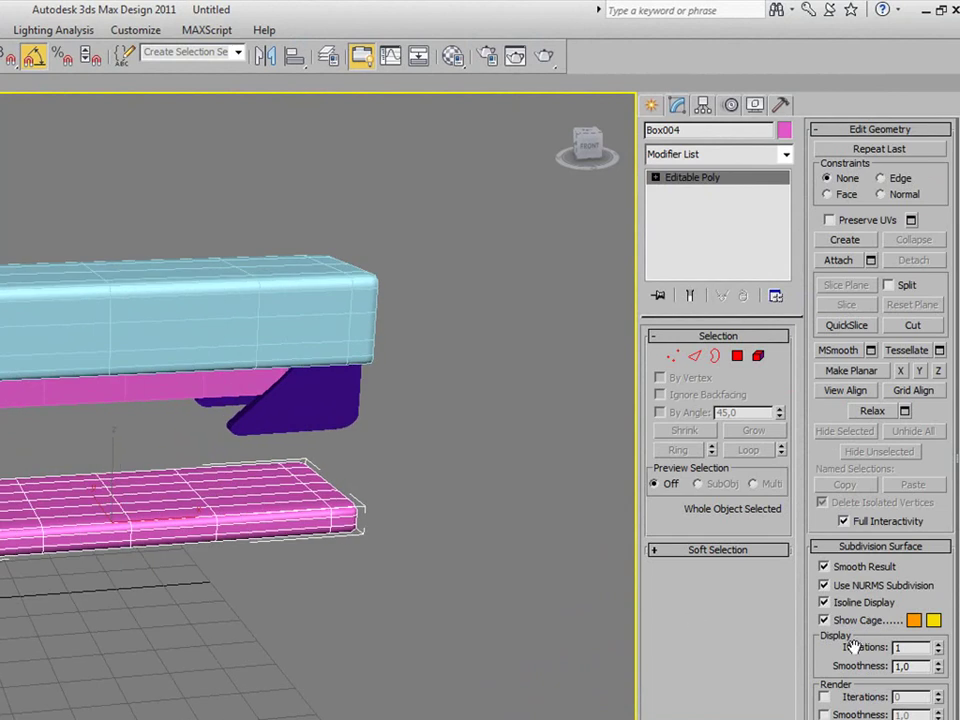
left_click(824, 586)
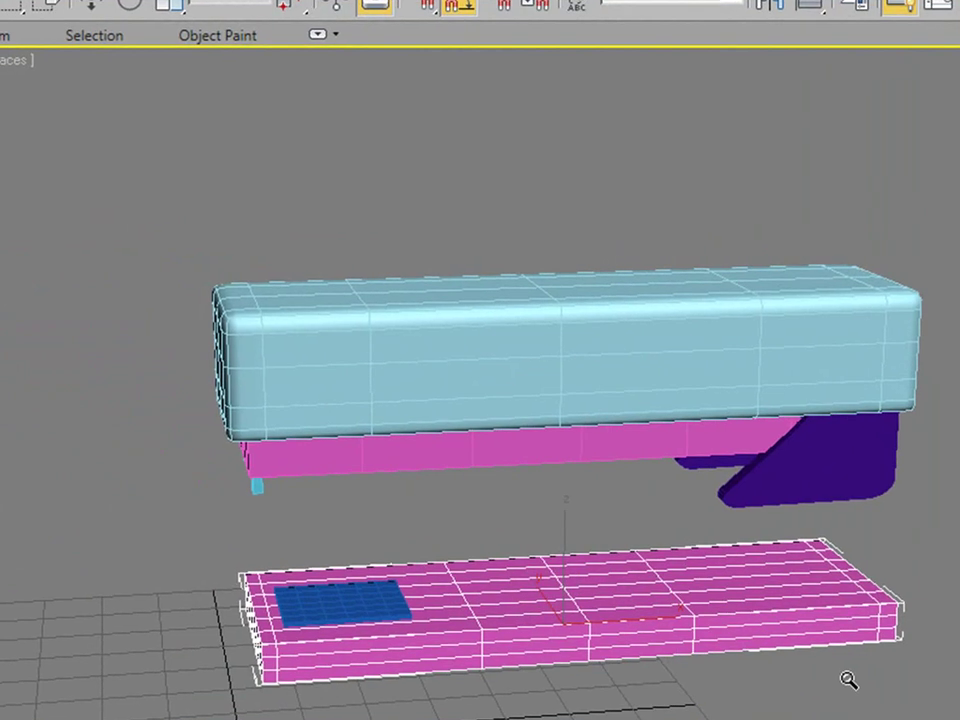
Frame the base plate in a top-view wireframe display.
key("F3")
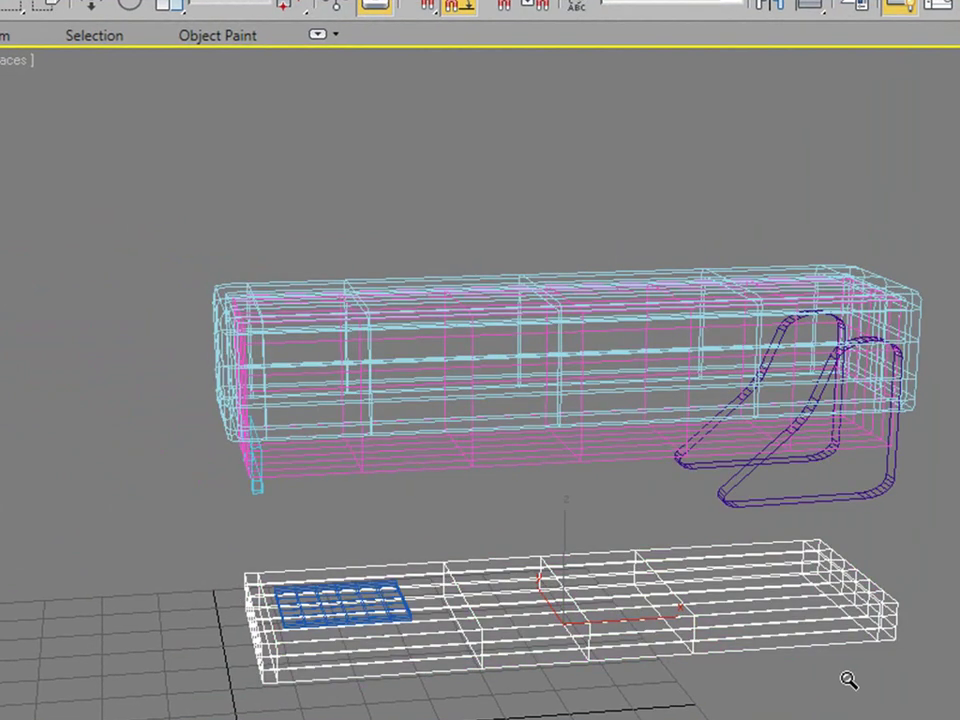
key("t")
middle_click_drag(765, 499, 647, 510)
scroll(647, 510, "up", 4)
middle_click_drag(602, 418, 405, 393)
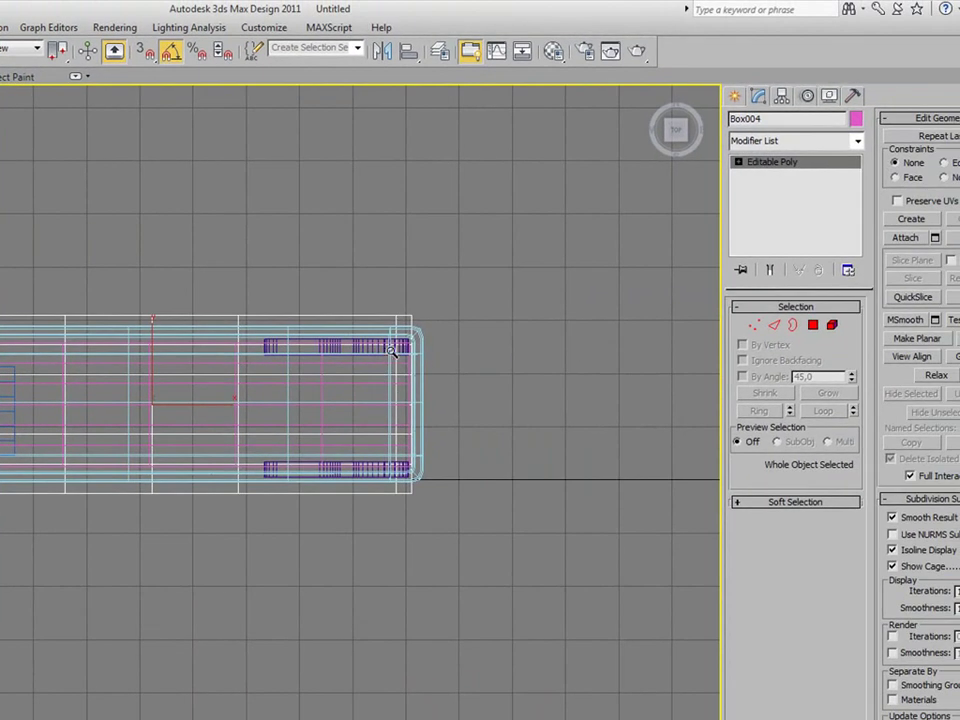
Scale the base plate's middle vertex columns down along Y so both ends flare.
left_click(754, 326)
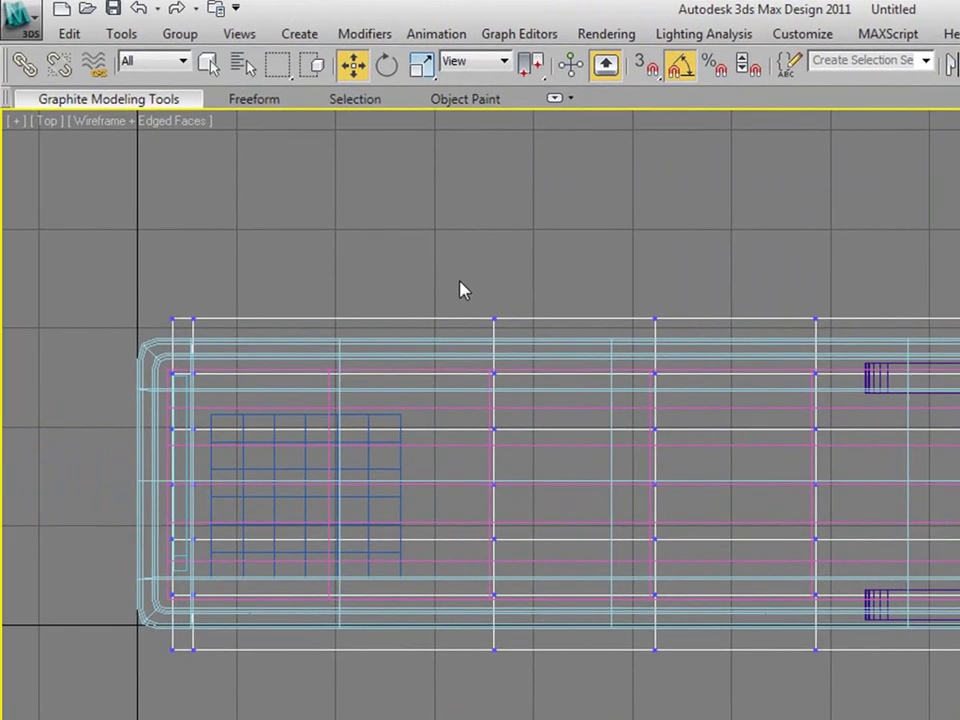
mouse_move(410, 263)
left_mouse_down()
mouse_move(840, 619)
mouse_move(880, 690)
left_mouse_up()
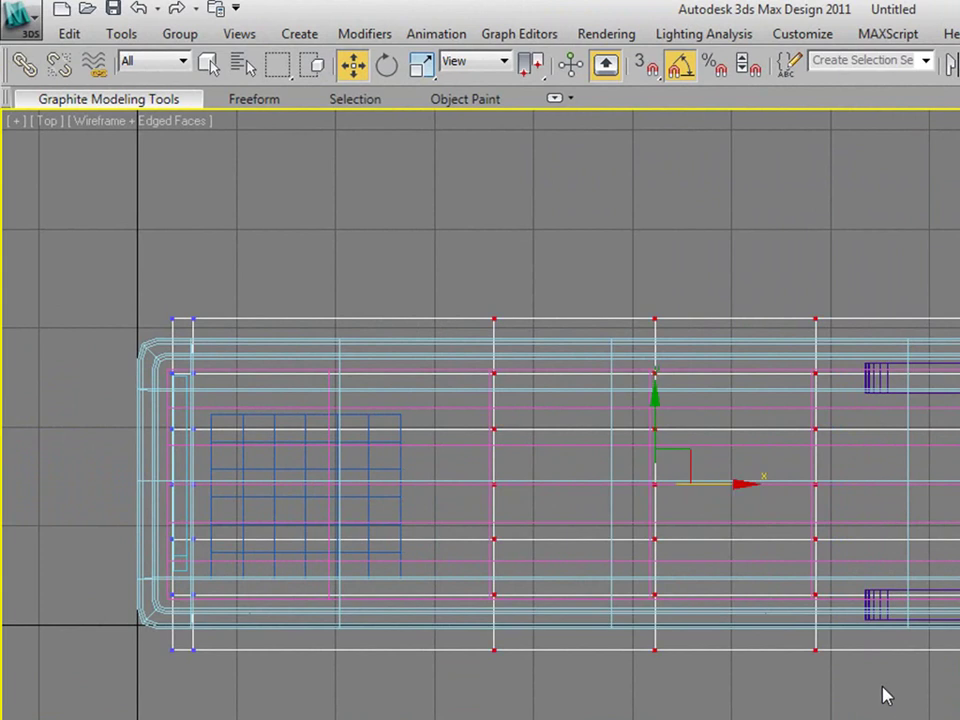
left_click(421, 64)
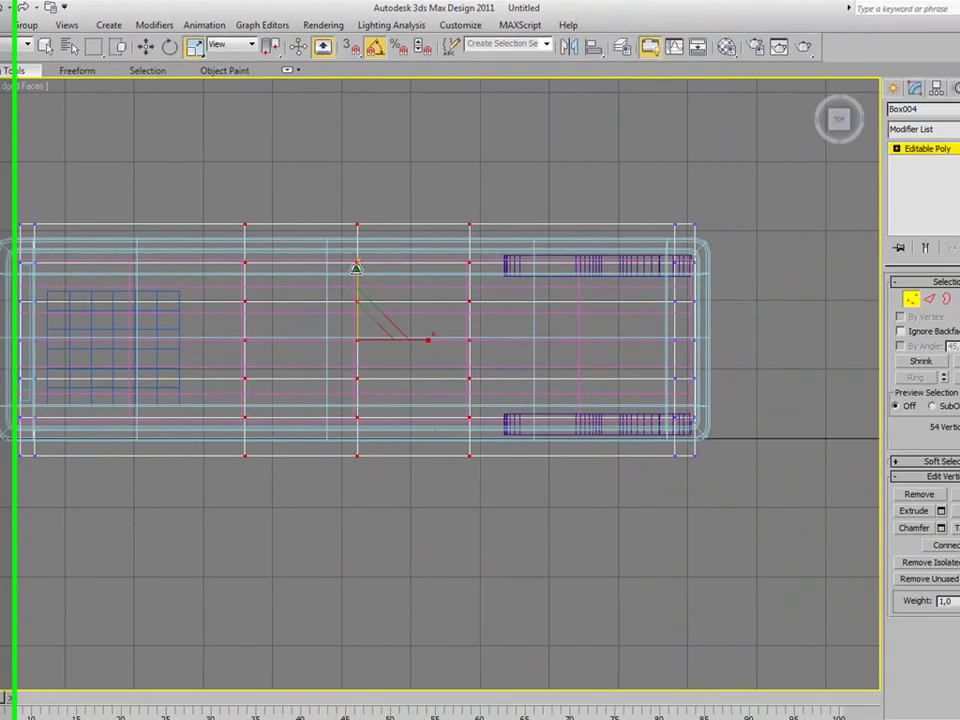
left_click_drag(320, 245, 316, 272)
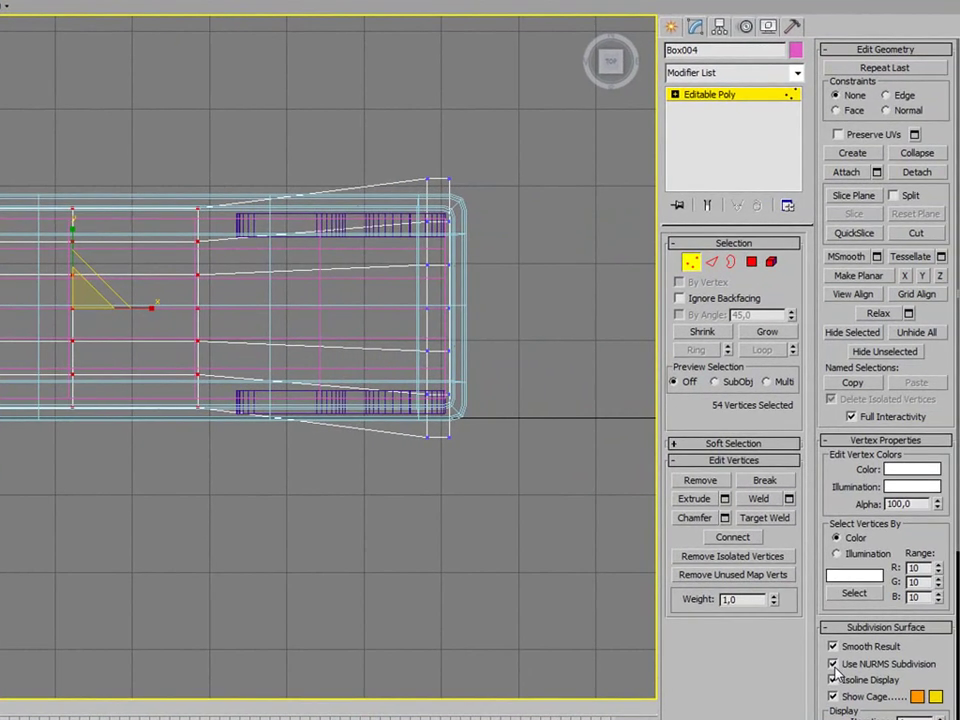
Enable Isoline Display and inspect the plate shaded from a close, low perspective angle.
left_click(834, 679)
mouse_move(192, 468)
middle_mouse_down("alt")
mouse_move(60, 437)
mouse_move(96, 298)
middle_mouse_up("alt")
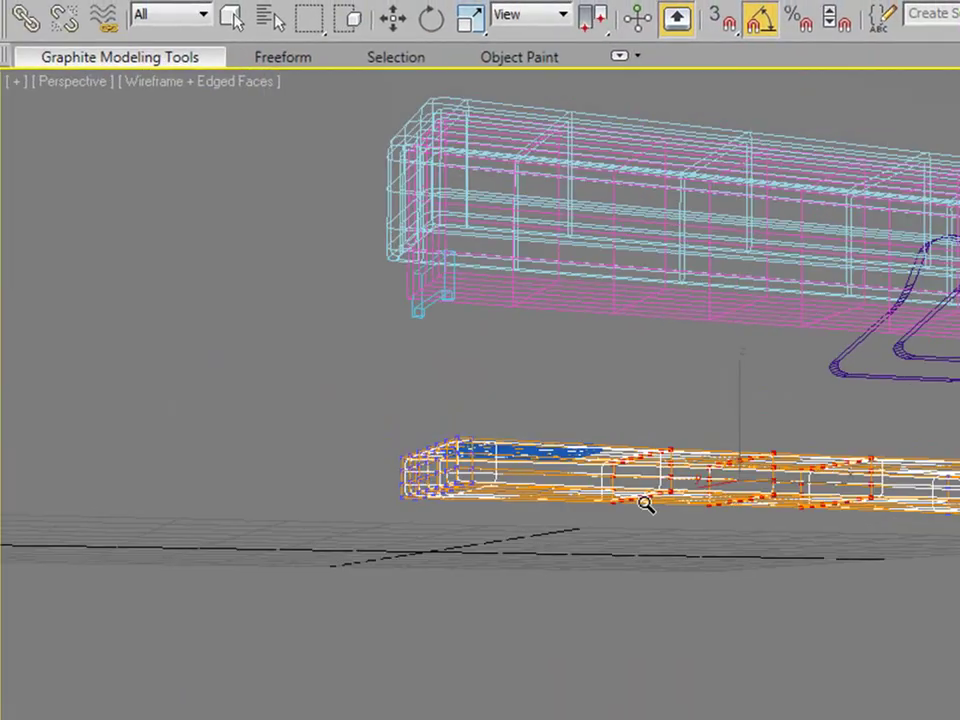
mouse_move(643, 501)
middle_mouse_down("alt")
mouse_move(664, 450)
mouse_move(659, 476)
middle_mouse_up("alt")
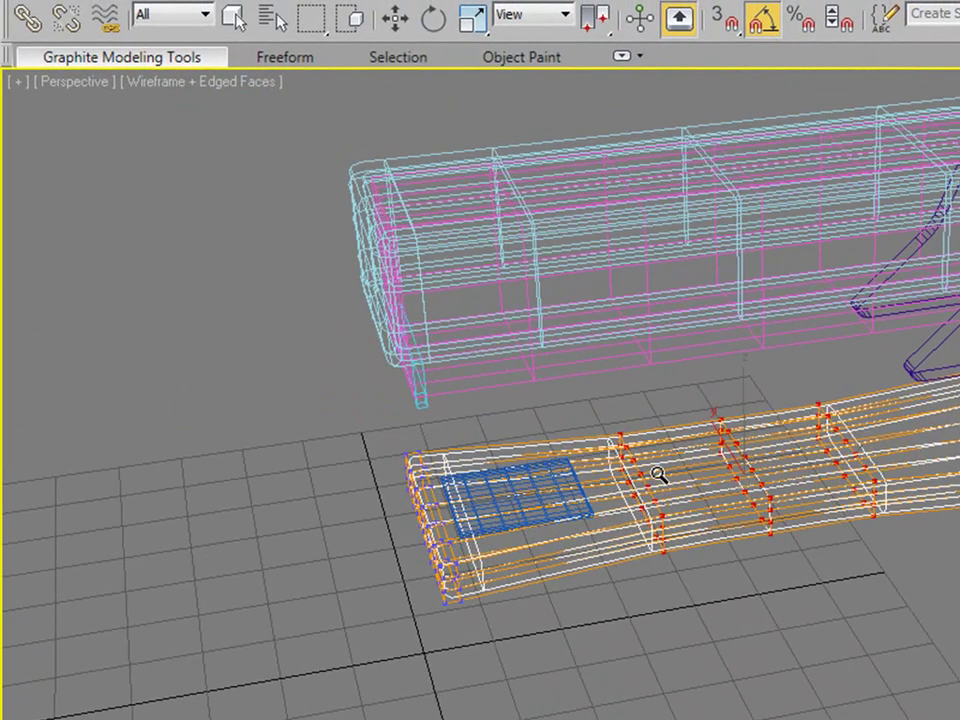
key("F3")
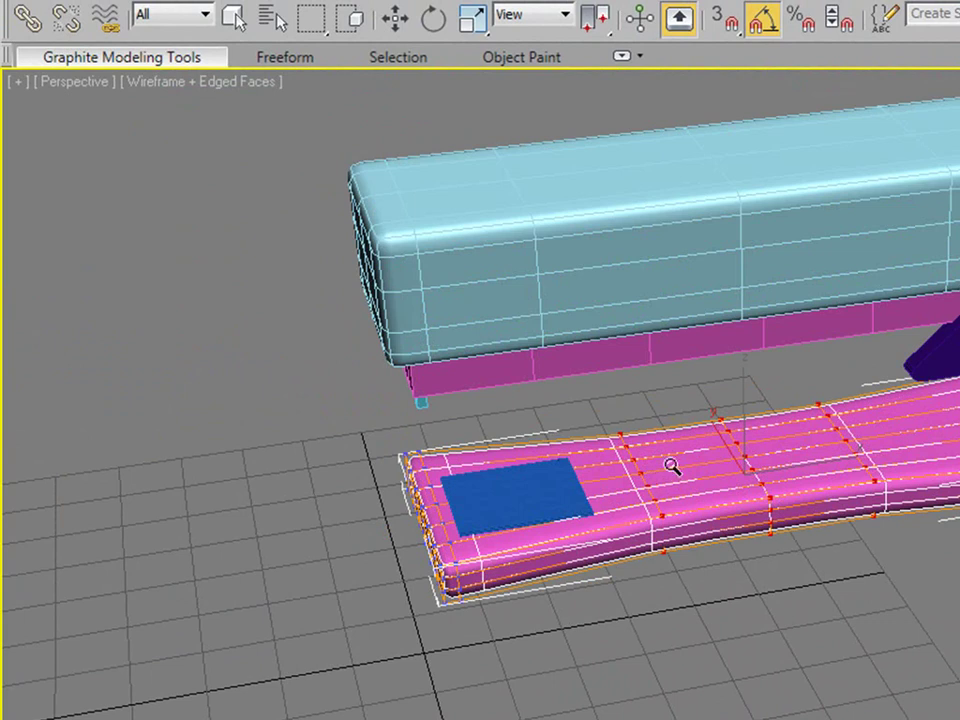
left_click_drag(671, 465, 669, 468)
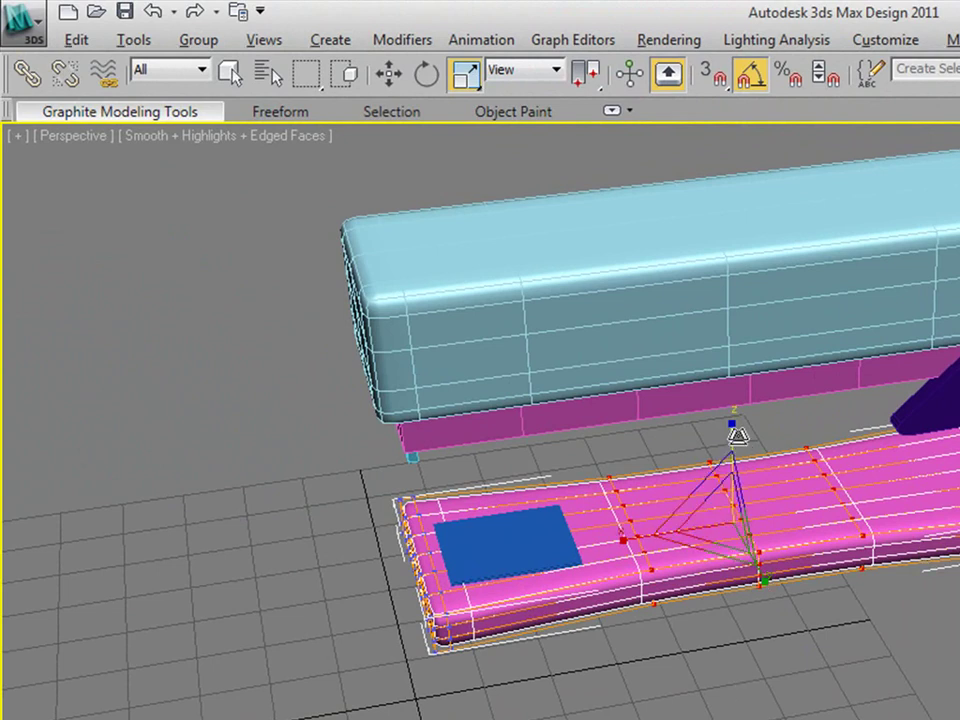
middle_click_drag(733, 433, 733, 410, "alt")
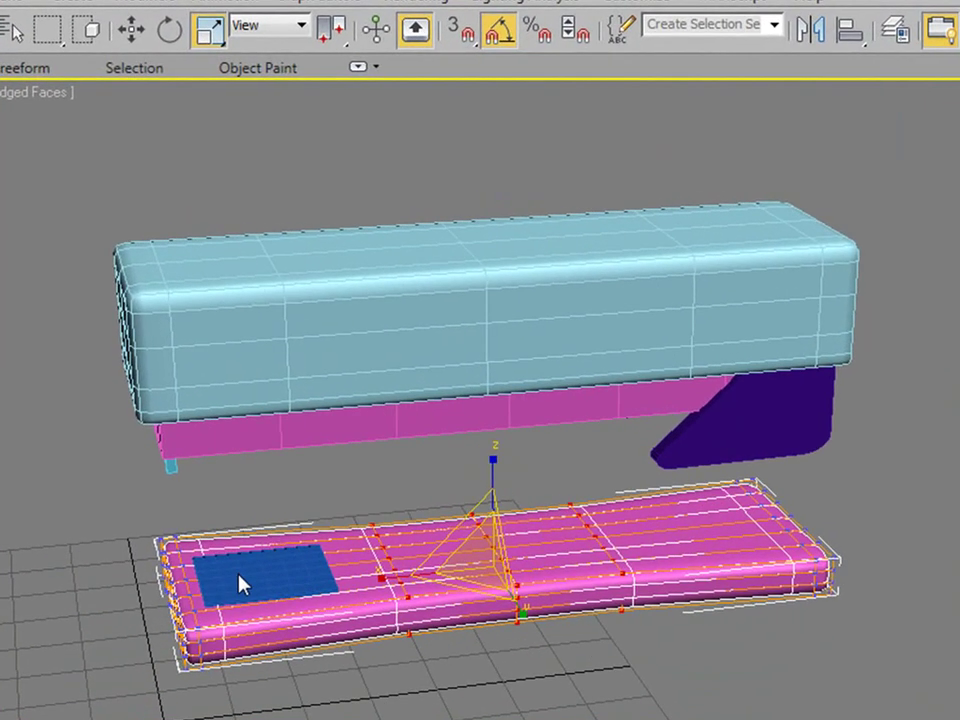
scroll(248, 603, "up", 2)
scroll(238, 617, "up", 2)
scroll(225, 598, "up", 2)
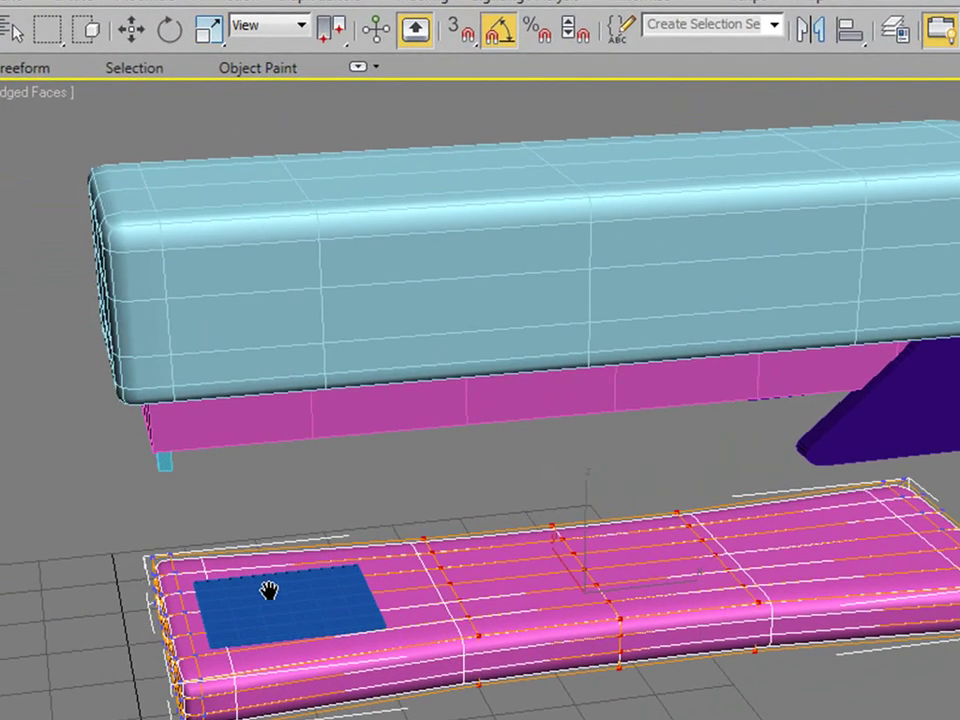
scroll(268, 589, "up", 2)
scroll(244, 610, "up", 3)
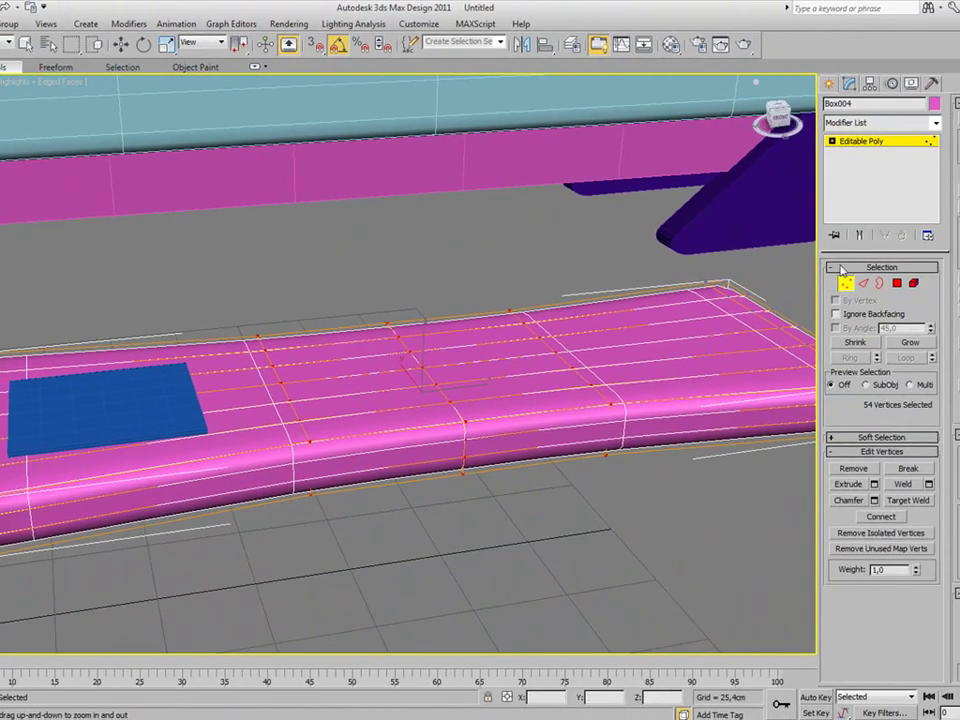
Deselect the base plate, then convert the blue pad Box003 to Editable Poly.
left_click(846, 284)
left_click(340, 270)
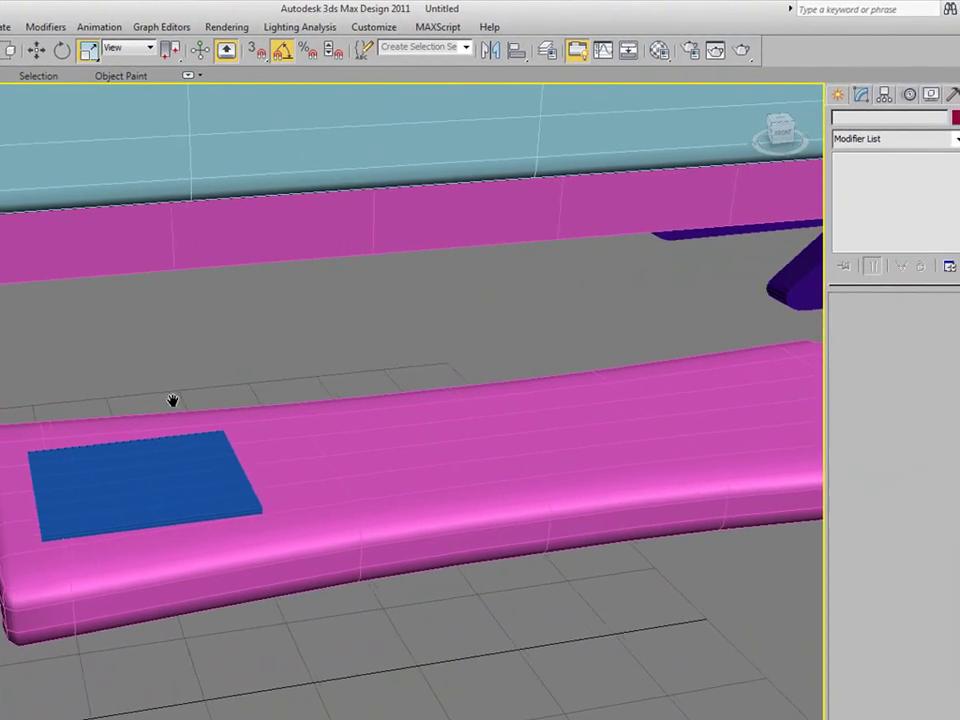
scroll(146, 510, "up", 2)
scroll(155, 502, "up", 1)
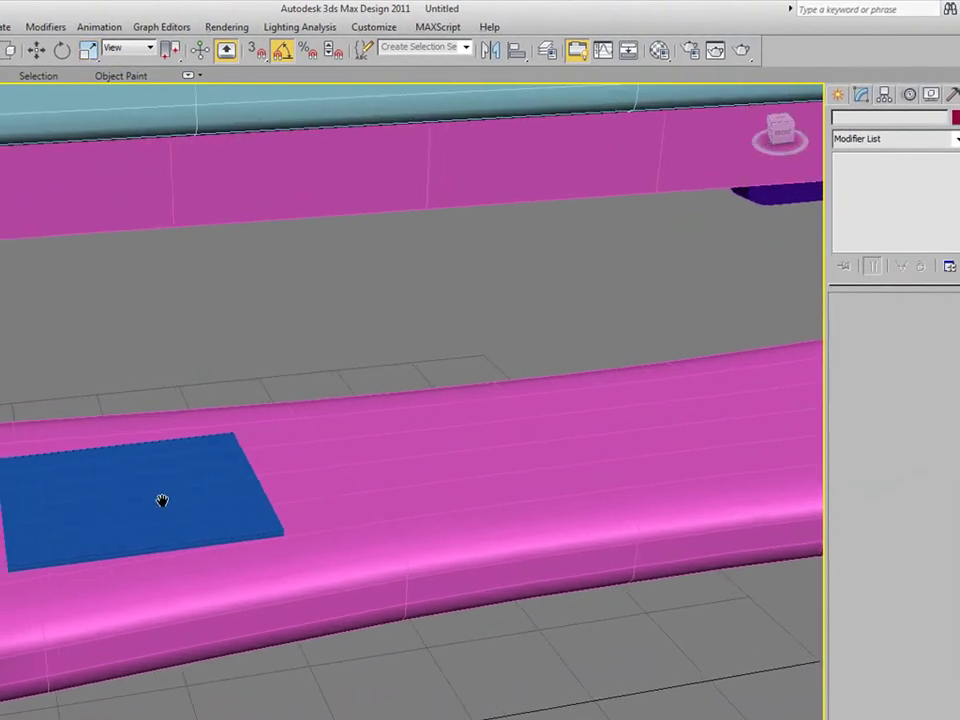
key("w")
left_click(132, 512)
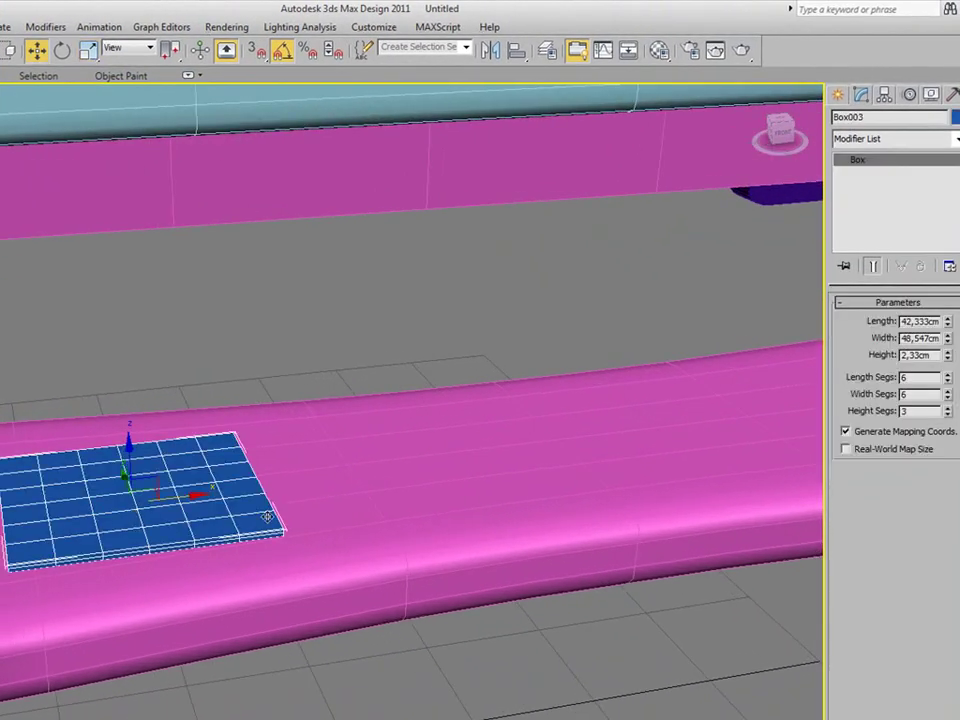
right_click(140, 510)
mouse_move(165, 654)
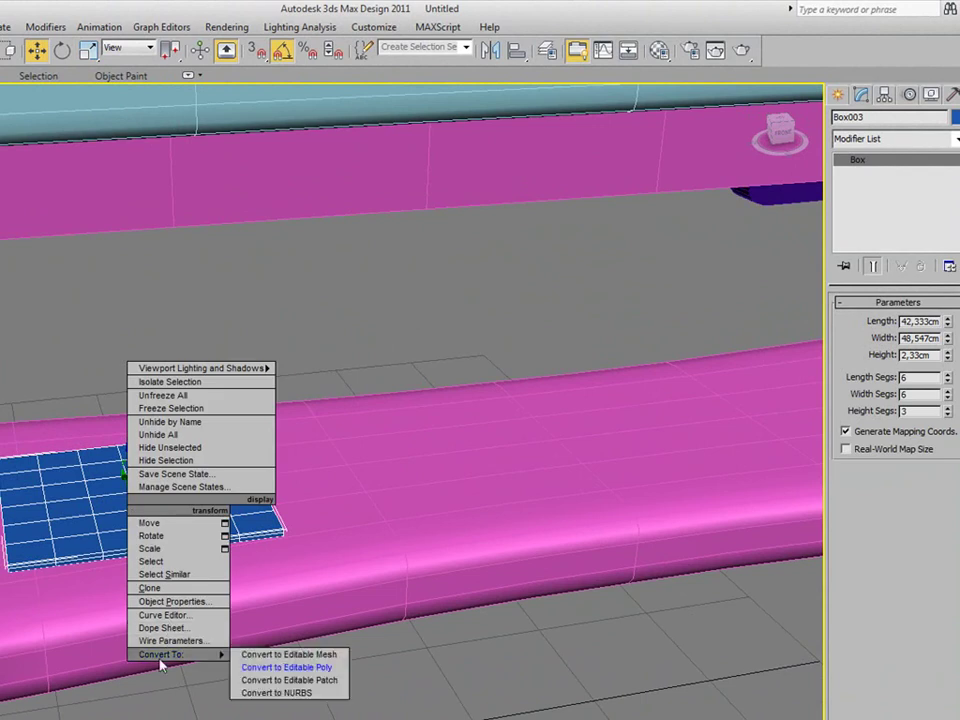
left_click(286, 666)
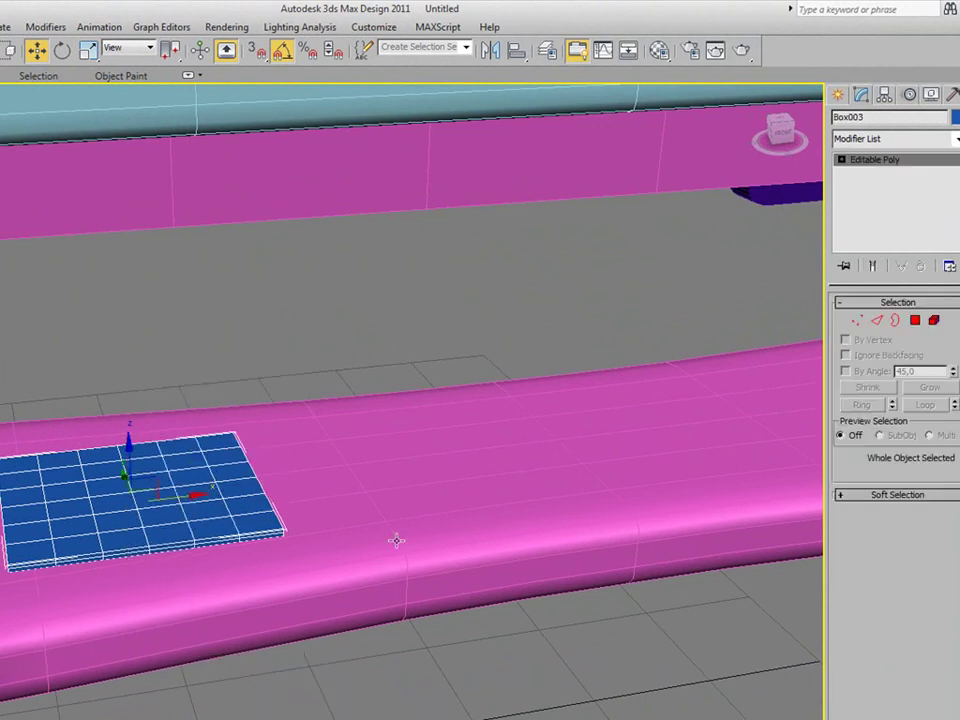
Select four of the pad's edges and open Extrude settings instead of Chamfer.
left_click(876, 322)
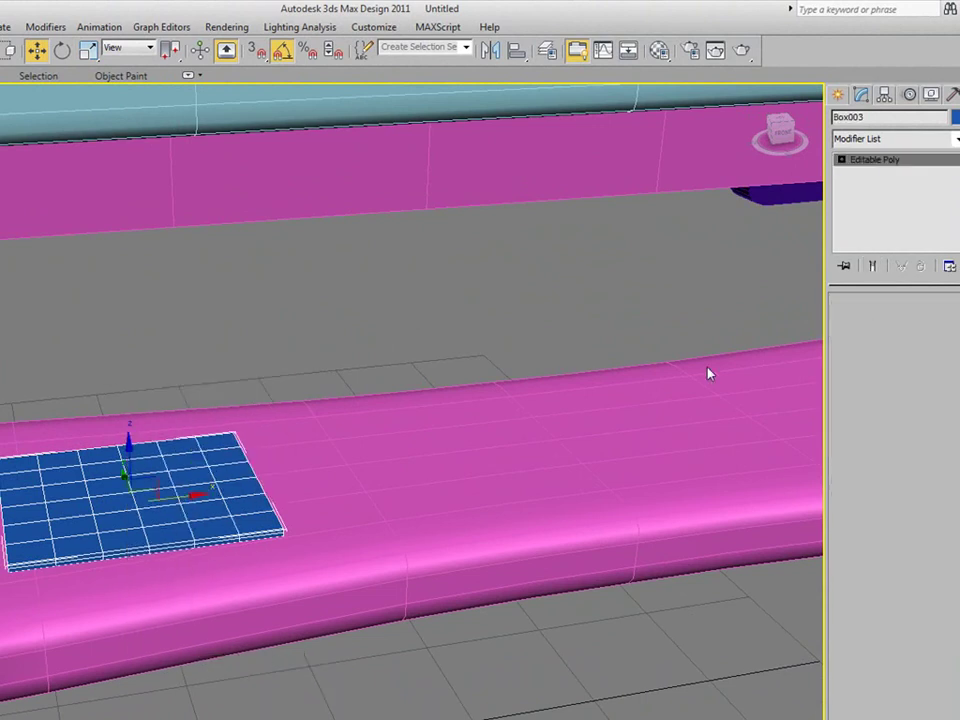
left_click(50, 530)
middle_click_drag(30, 385, 80, 408, "alt")
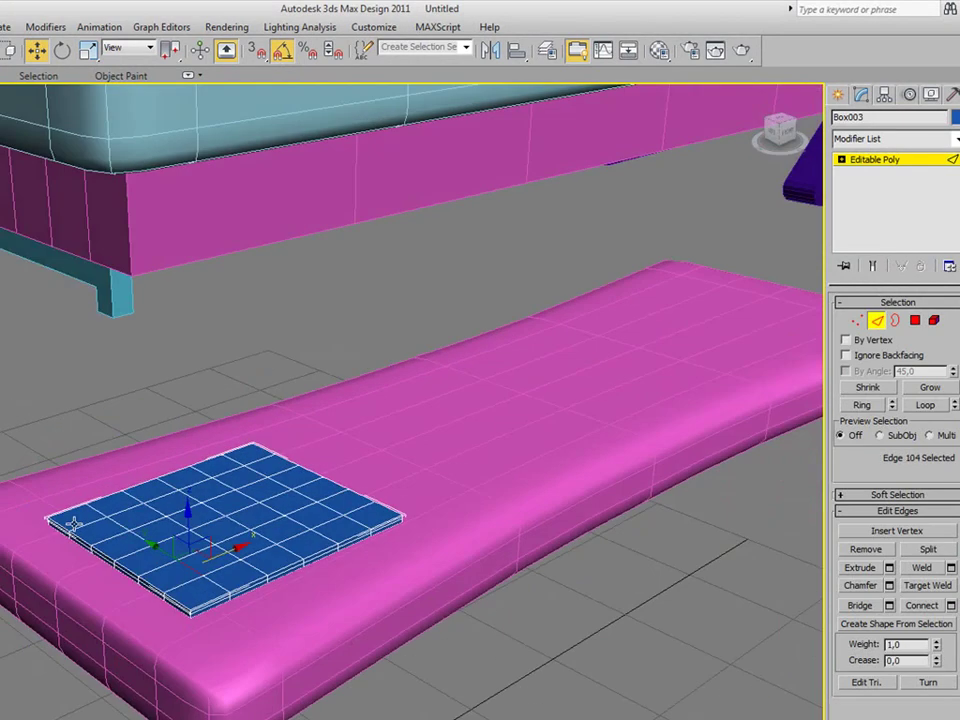
left_click(196, 553, "ctrl")
left_click(168, 536, "ctrl")
left_click(152, 529, "ctrl")
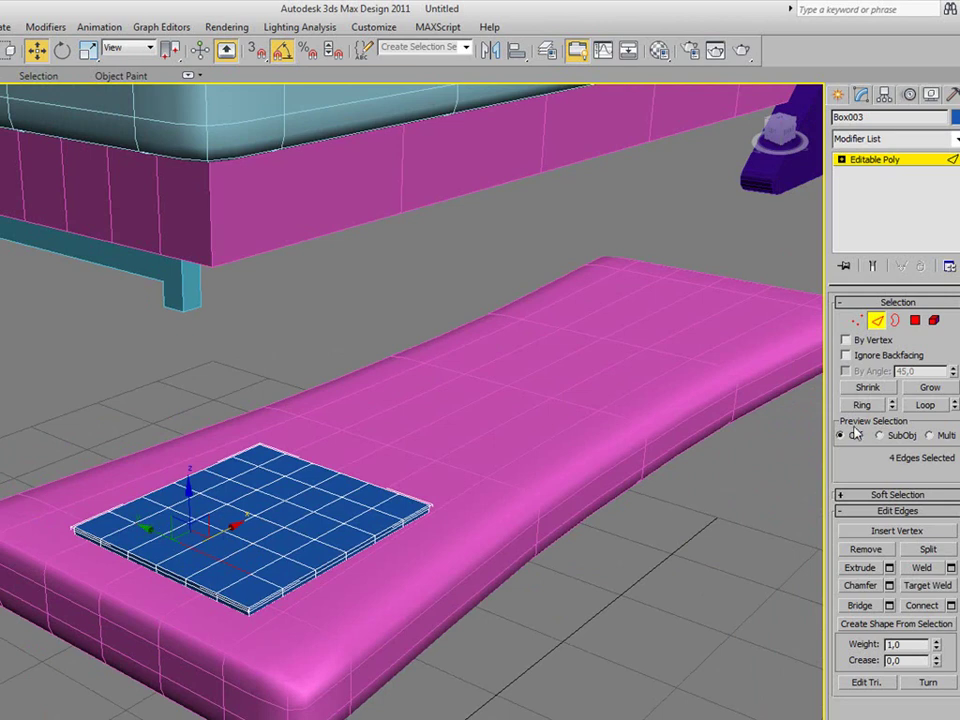
left_click(890, 590)
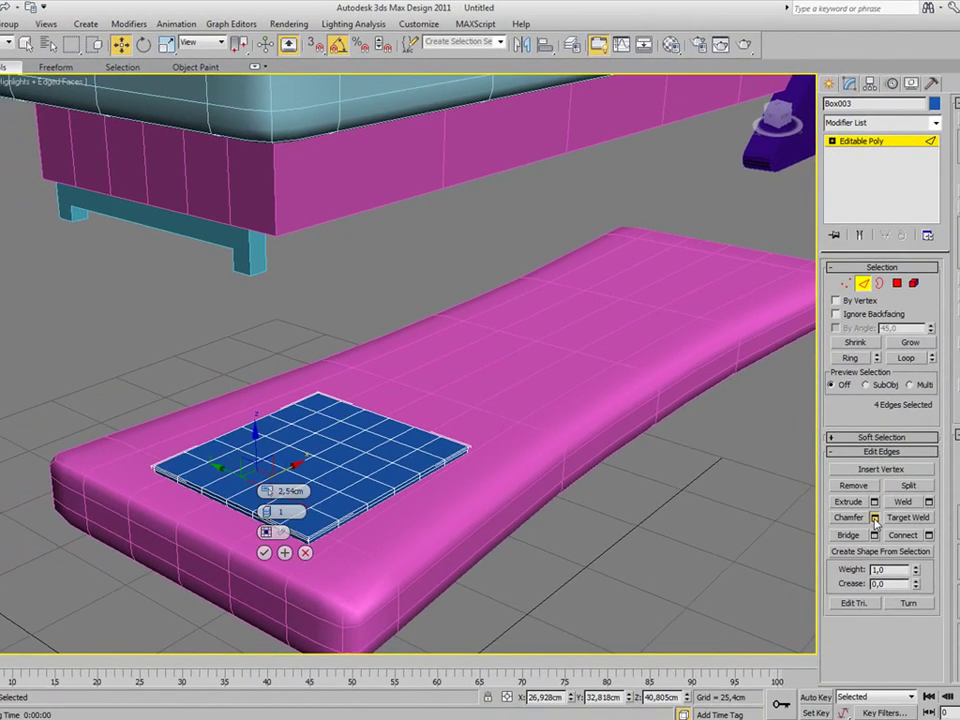
middle_click_drag(285, 453, 317, 407)
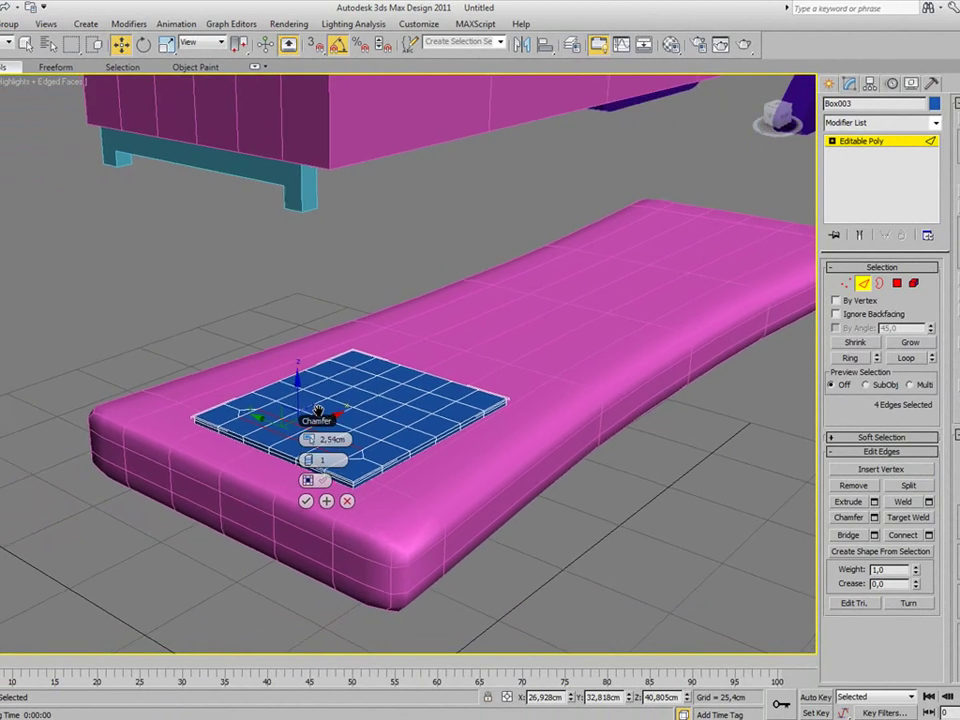
left_click(345, 507)
left_click(875, 503)
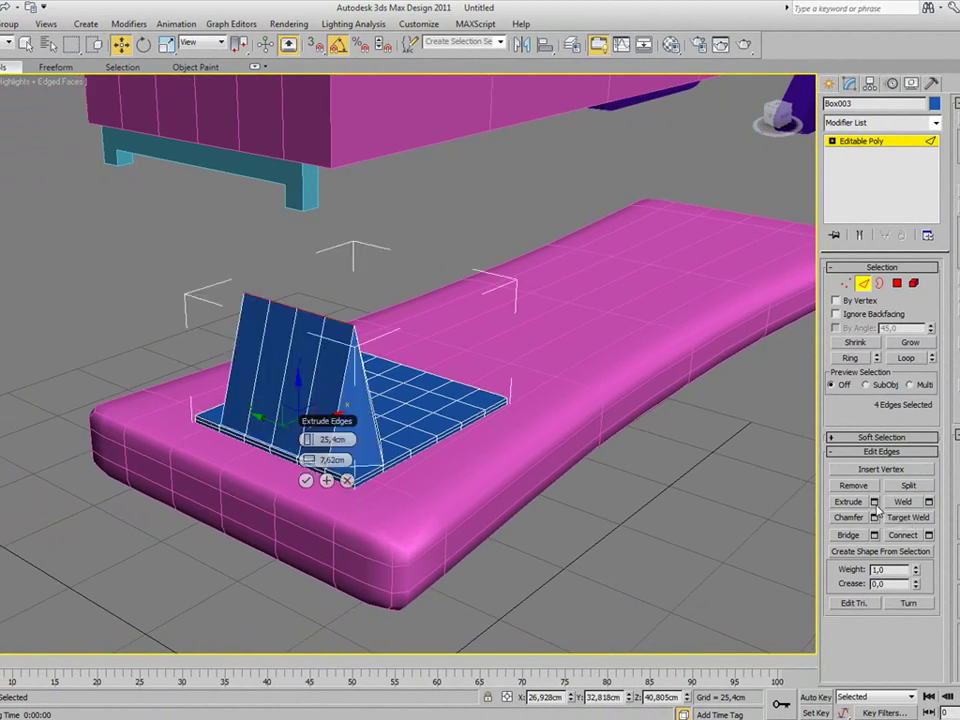
Extrude the pad edges with Height -0,661 cm and Width 0,689 cm, then render Perspective.
left_click_drag(305, 460, 305, 470)
mouse_move(707, 606)
left_mouse_down()
mouse_move(680, 609)
mouse_move(243, 445)
left_mouse_up()
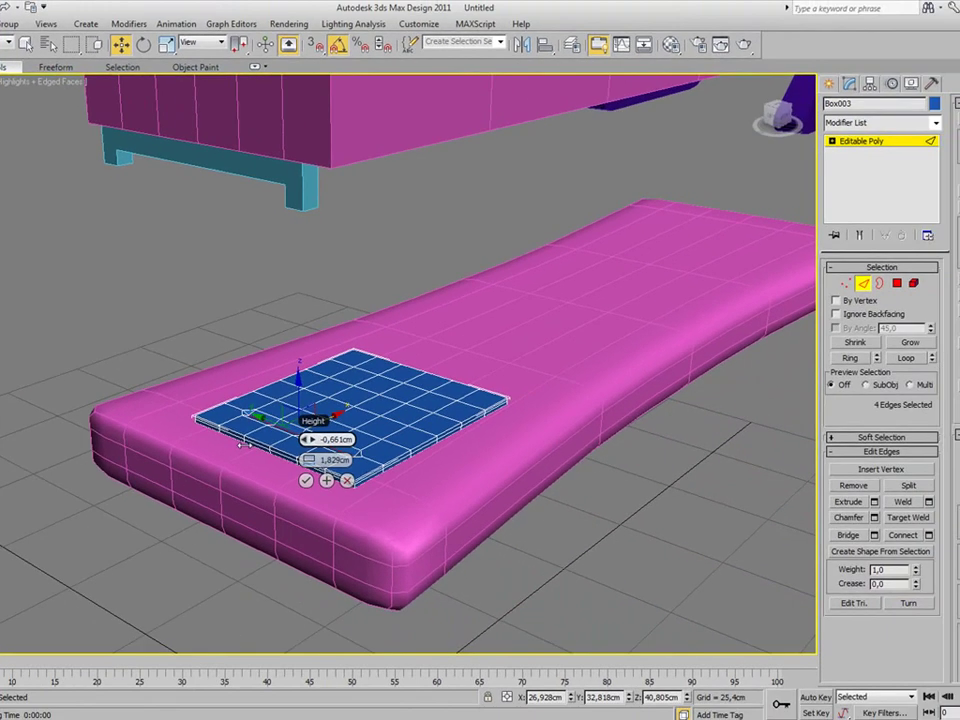
left_click_drag(308, 459, 308, 462)
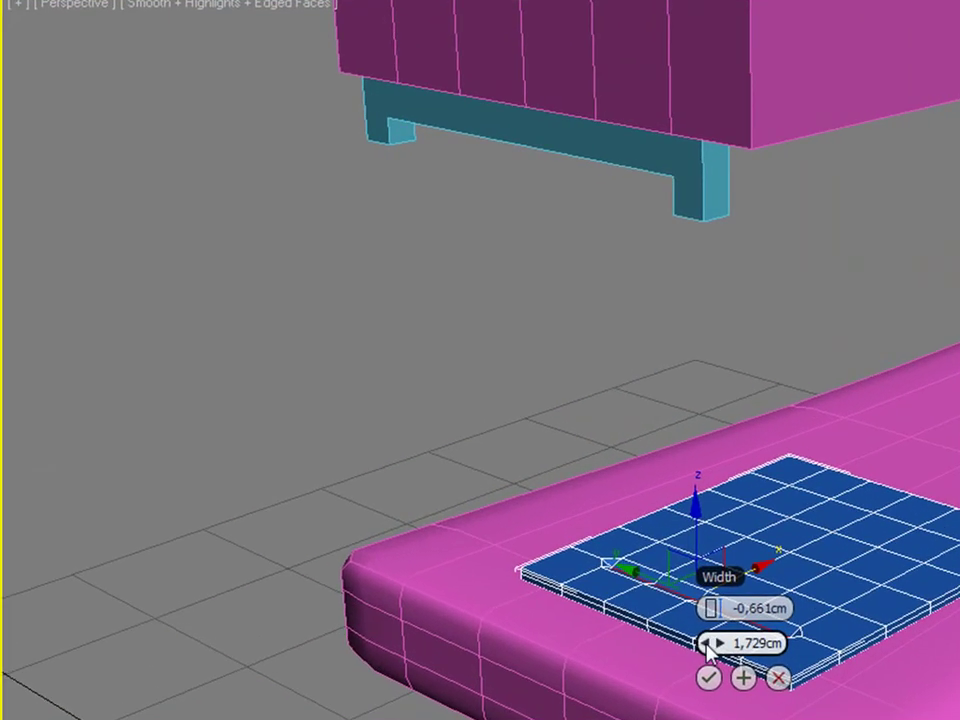
left_click_drag(578, 584, 582, 590)
left_click_drag(707, 642, 707, 641)
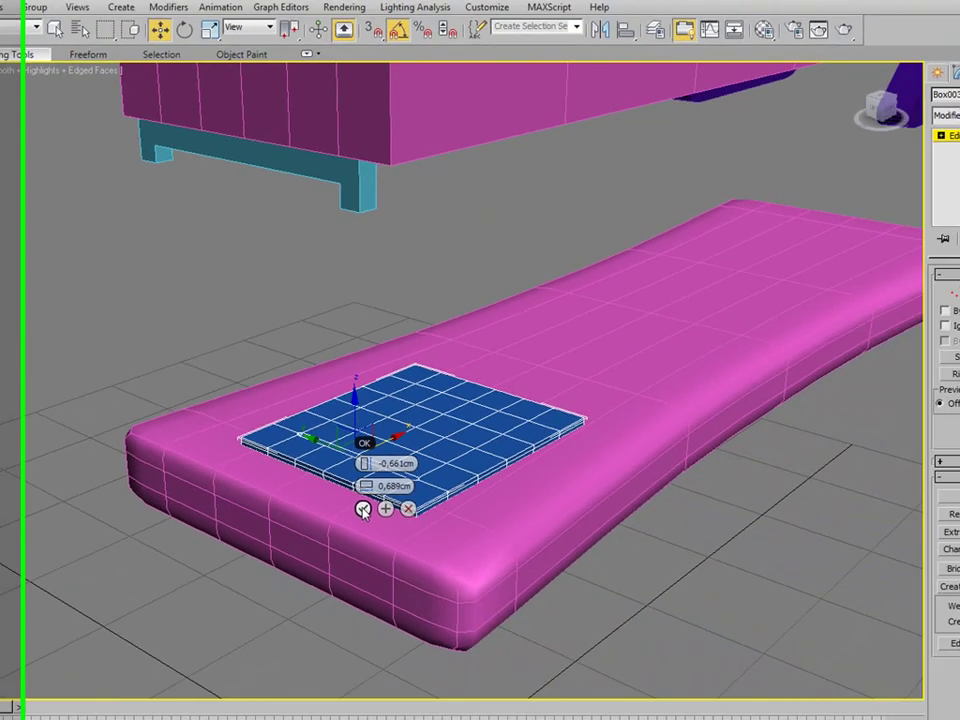
left_click(363, 509)
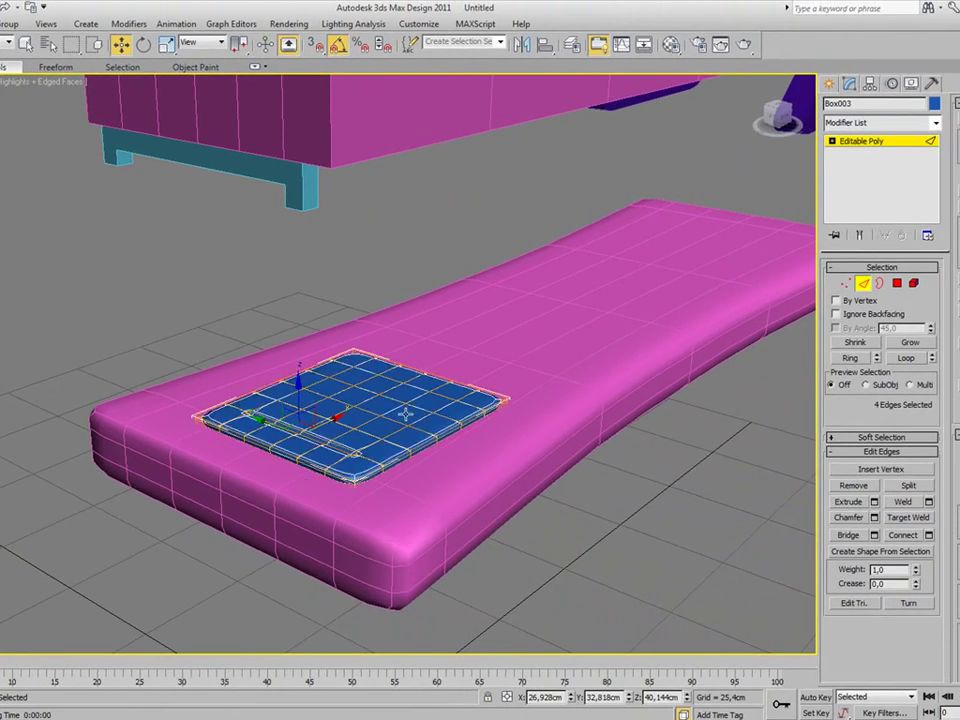
left_click(744, 44)
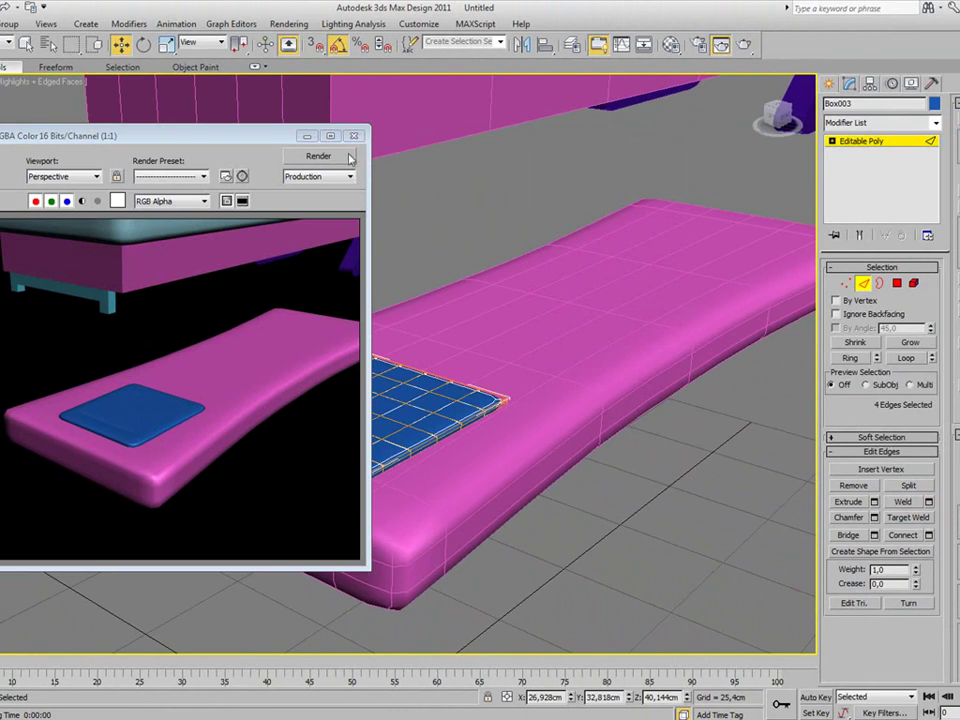
Zoom out from the model, pan across, and orbit to view the objects' undersides.
key("alt+z")
mouse_move(304, 250)
left_mouse_down()
mouse_move(327, 289)
mouse_move(405, 281)
left_mouse_up()
middle_click_drag(401, 261, 377, 249)
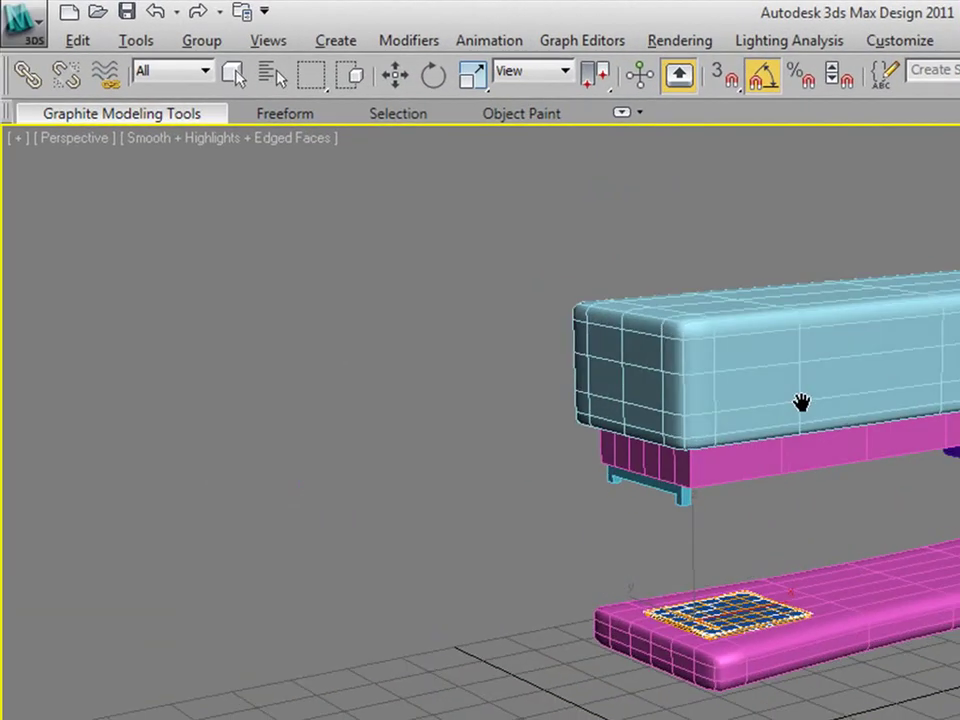
mouse_move(801, 402)
middle_mouse_down()
mouse_move(838, 379)
mouse_move(791, 476)
mouse_move(793, 435)
mouse_move(810, 404)
middle_mouse_up()
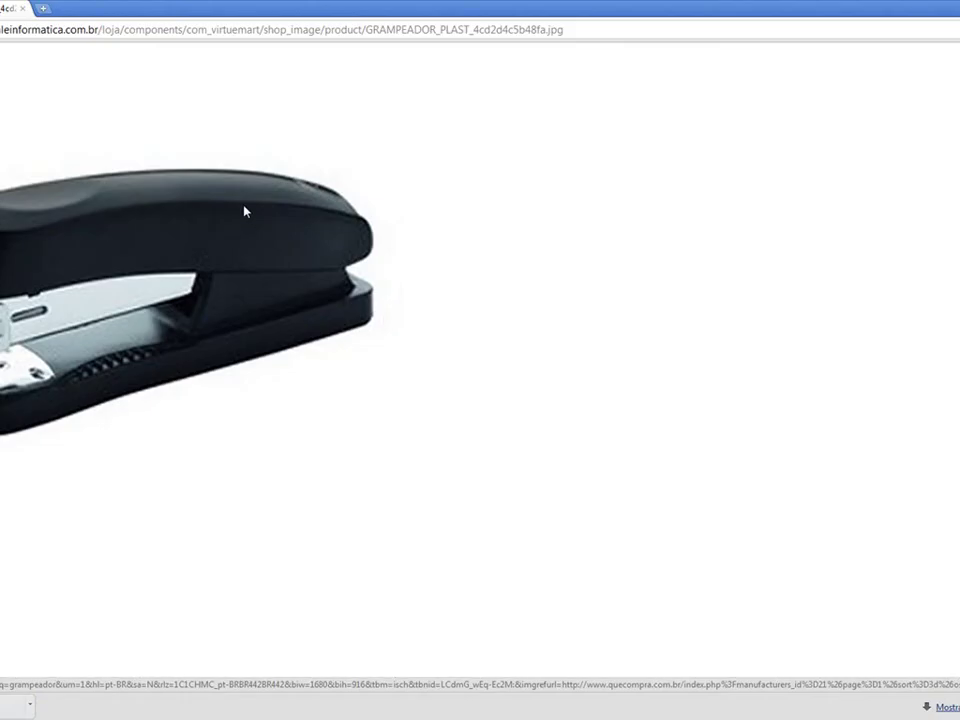
Switch from the Chrome reference photo back to the 3ds Max stapler model.
key("alt+Tab")
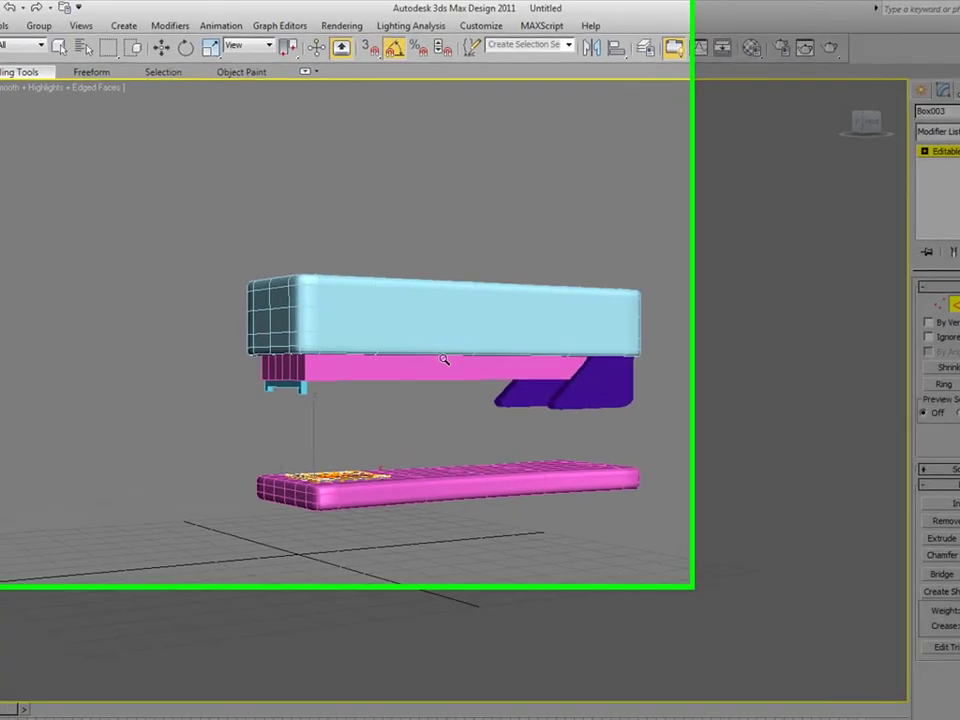